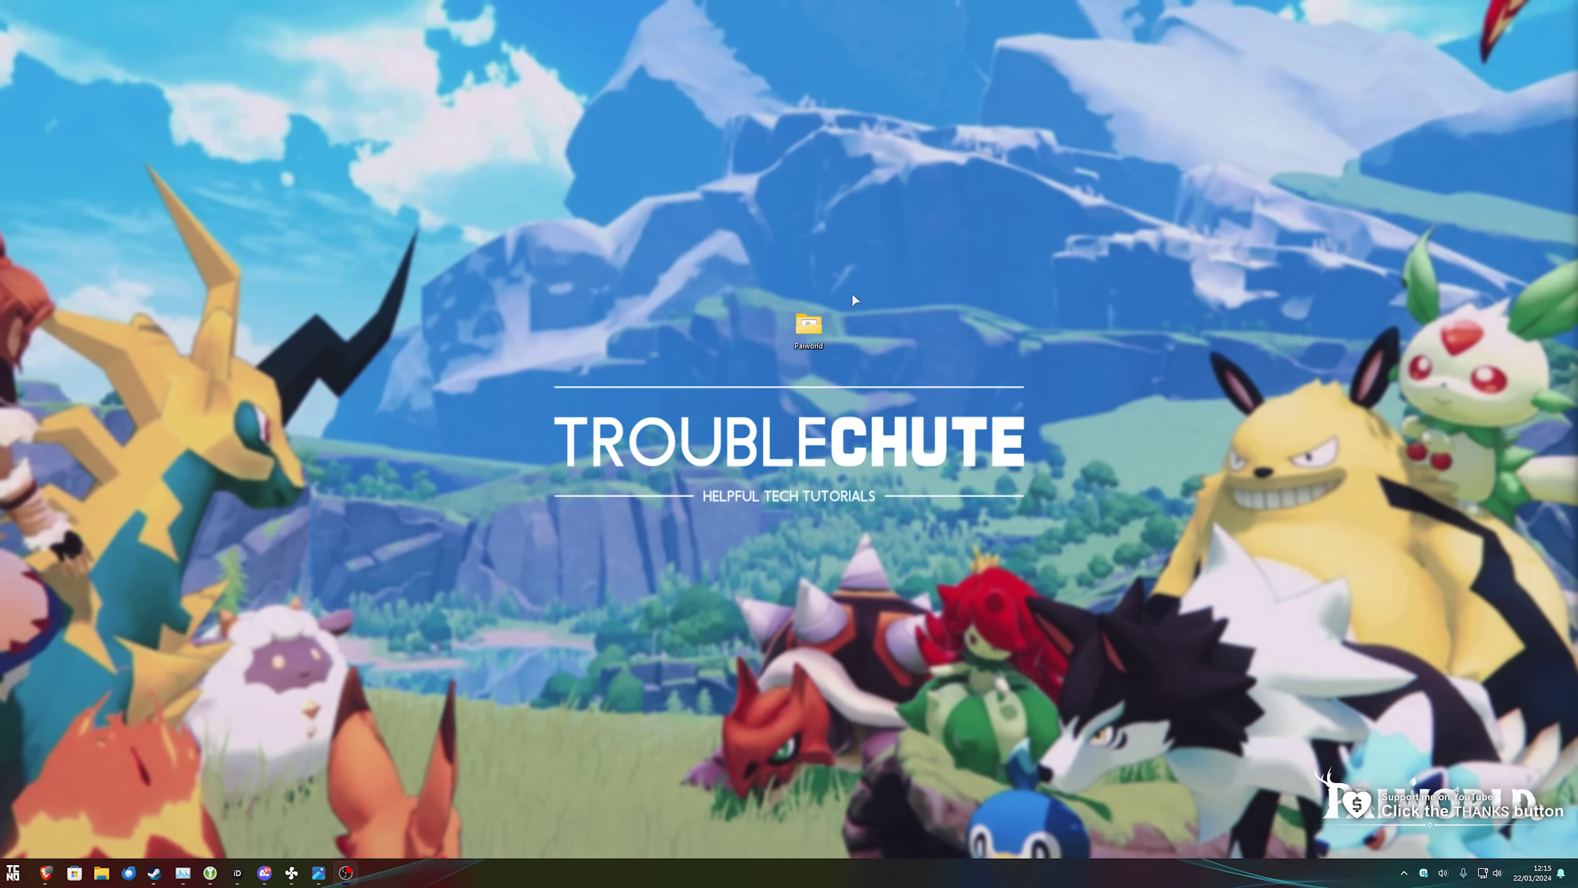
Look through the desktop Palworld folder's contents, then delete the folder from the desktop.
drag(812, 347, 765, 348)
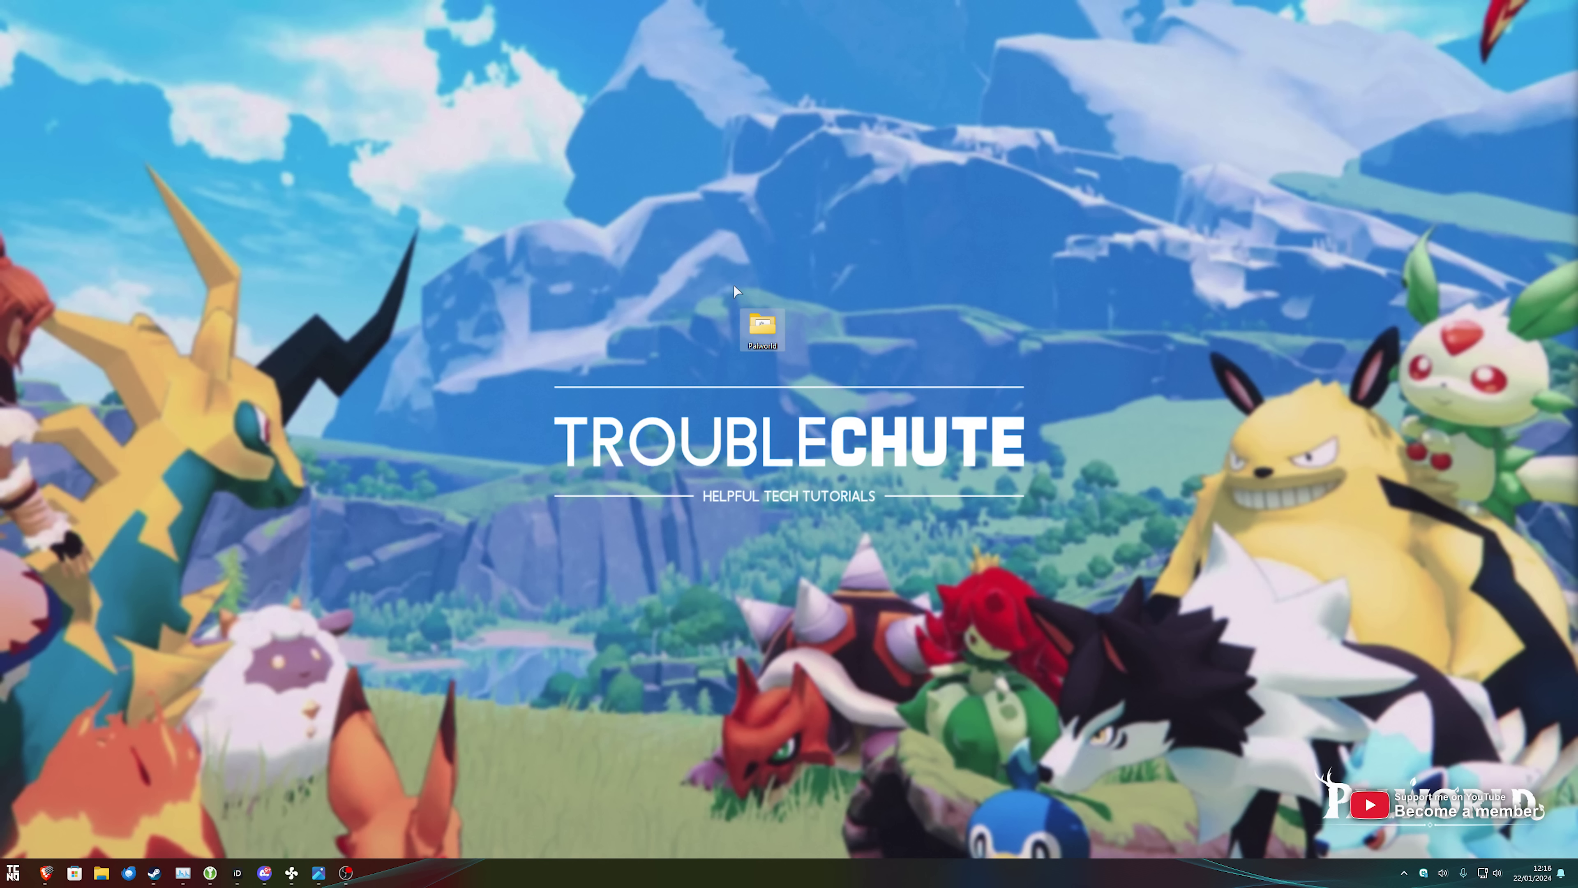
key(Return)
drag(901, 281, 608, 261)
scroll(973, 528, down, 3)
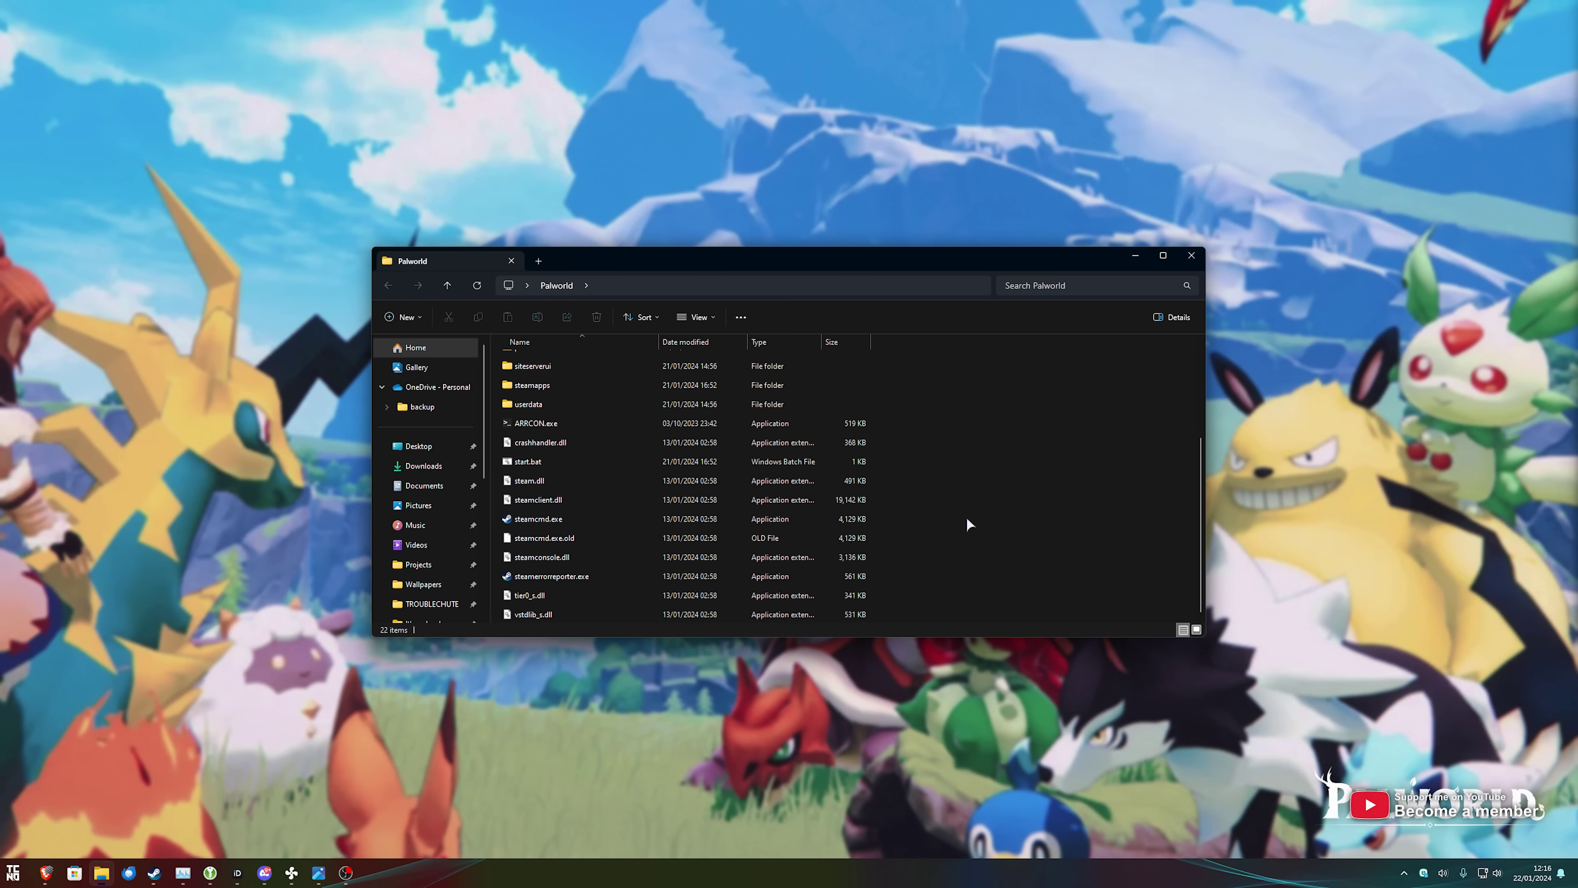
click(1191, 255)
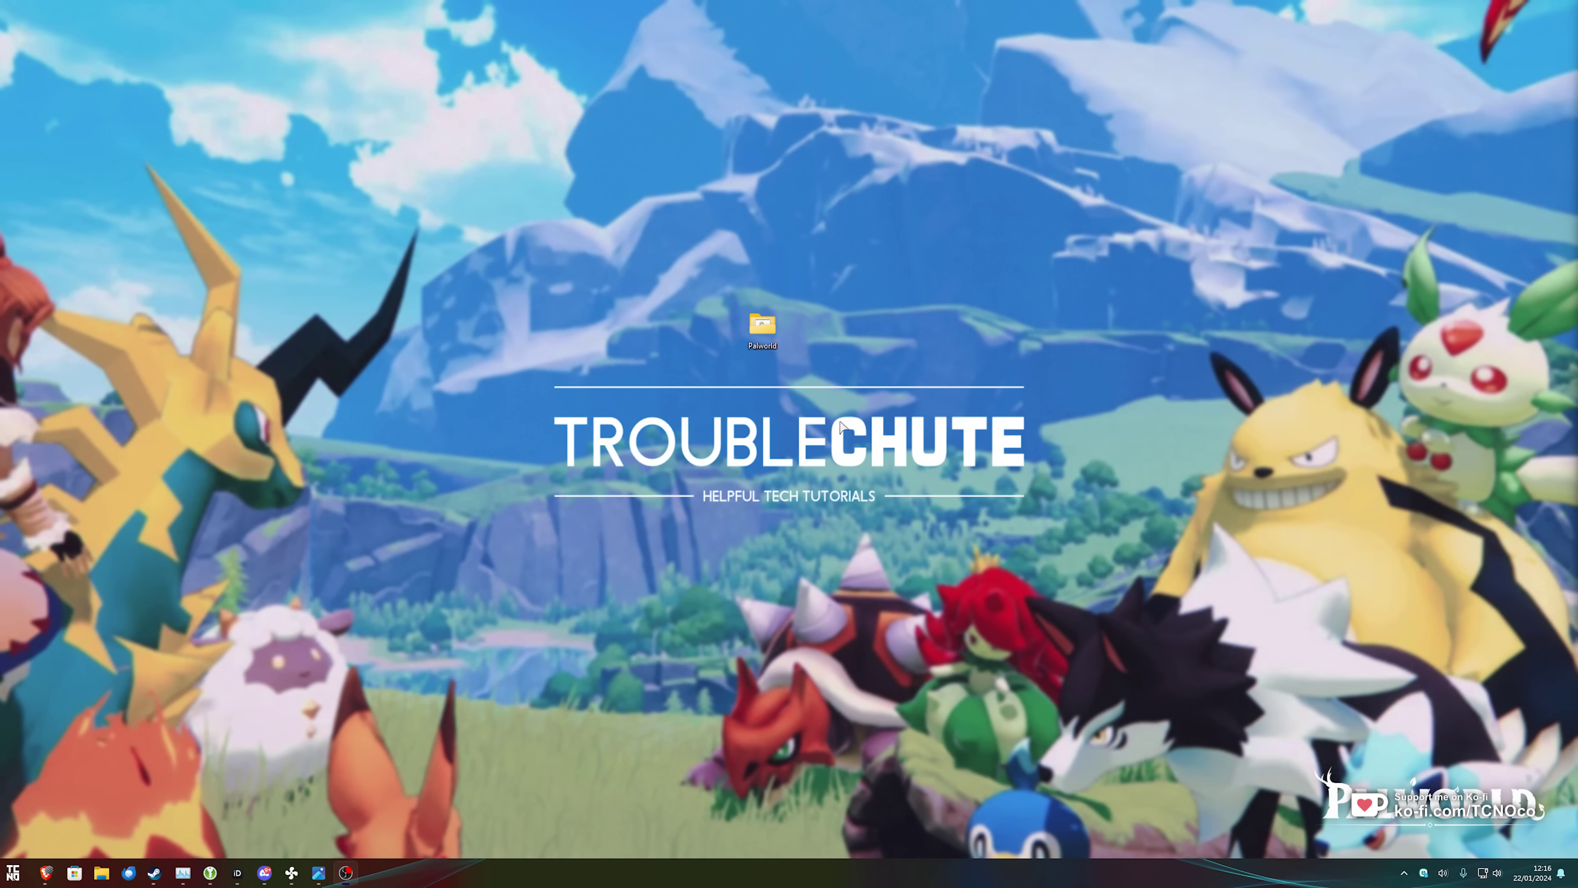
key(Delete)
From Steam's library, open Palworld Dedicated Server's local files via Manage > Browse local files.
click(154, 873)
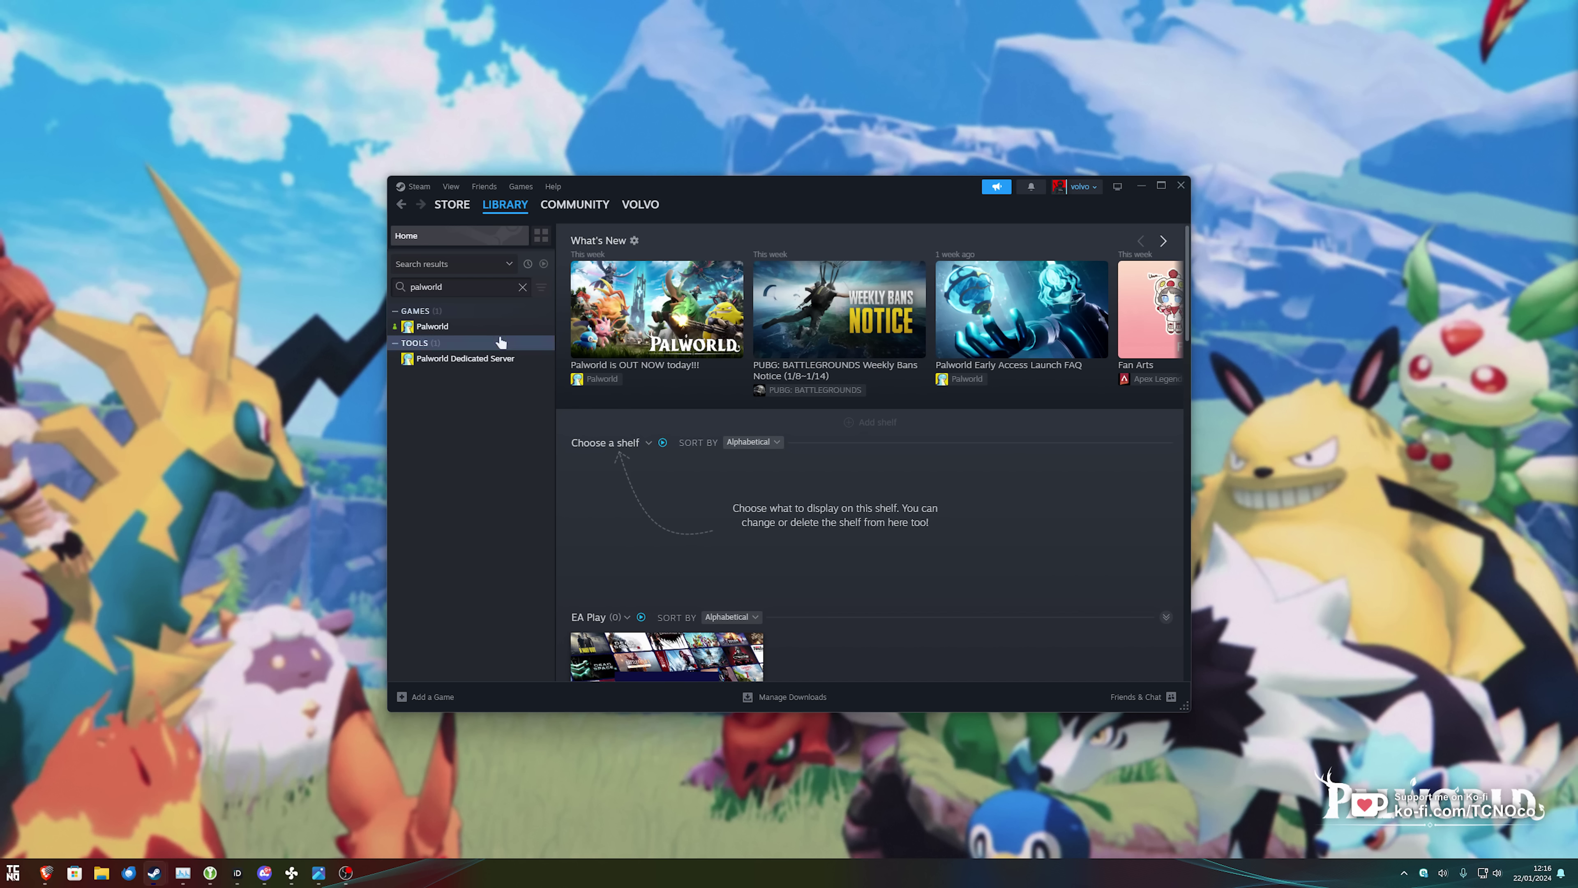
click(450, 359)
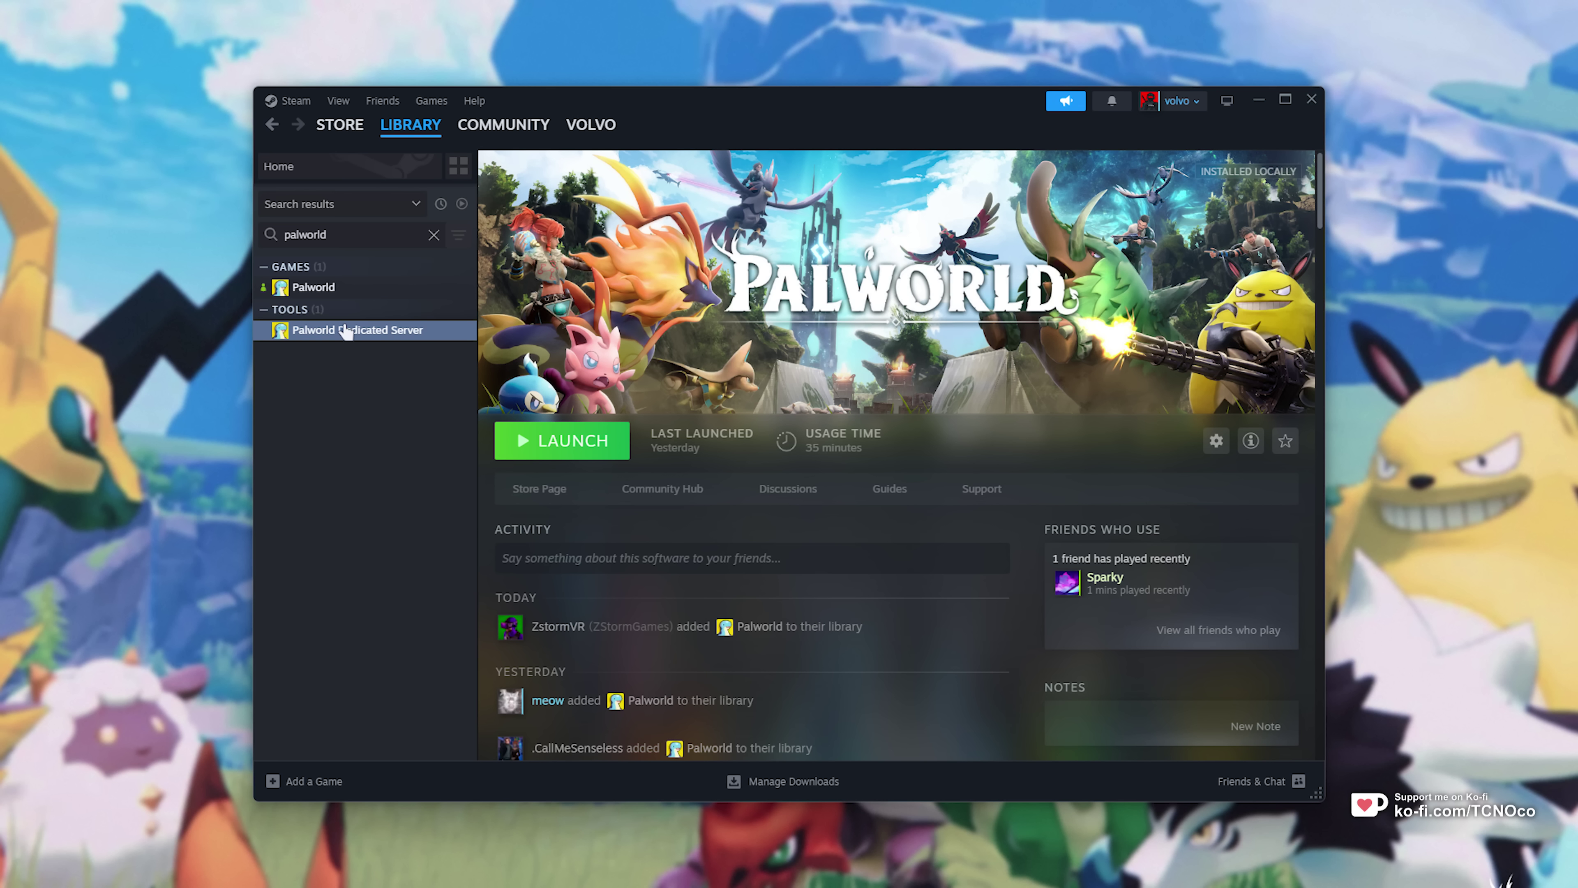
drag(353, 234, 283, 235)
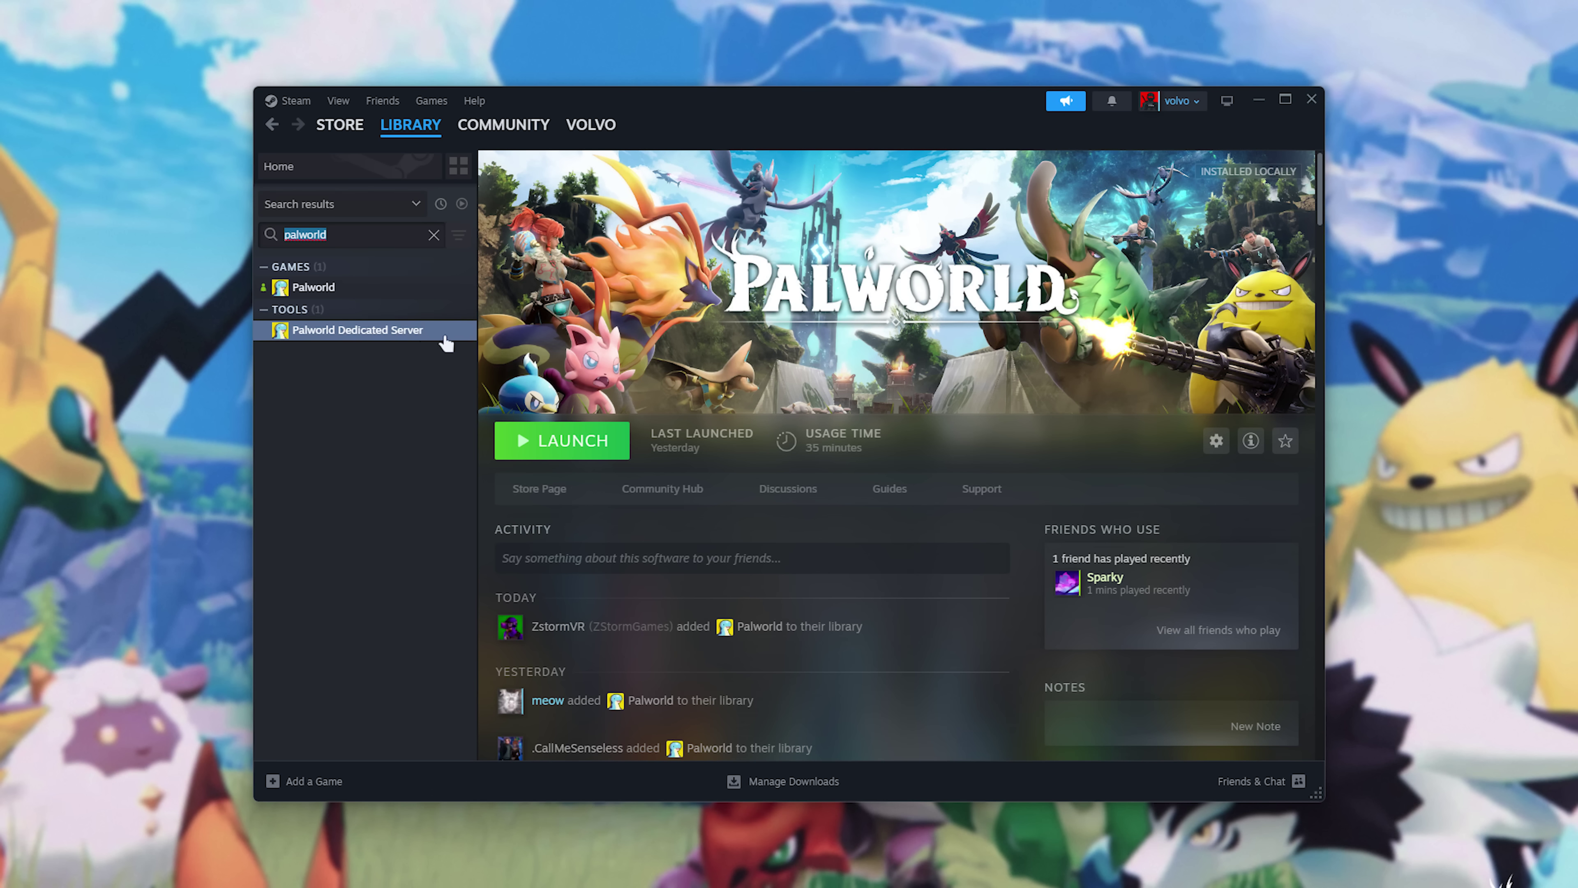
right_click(387, 332)
mouse_move(488, 457)
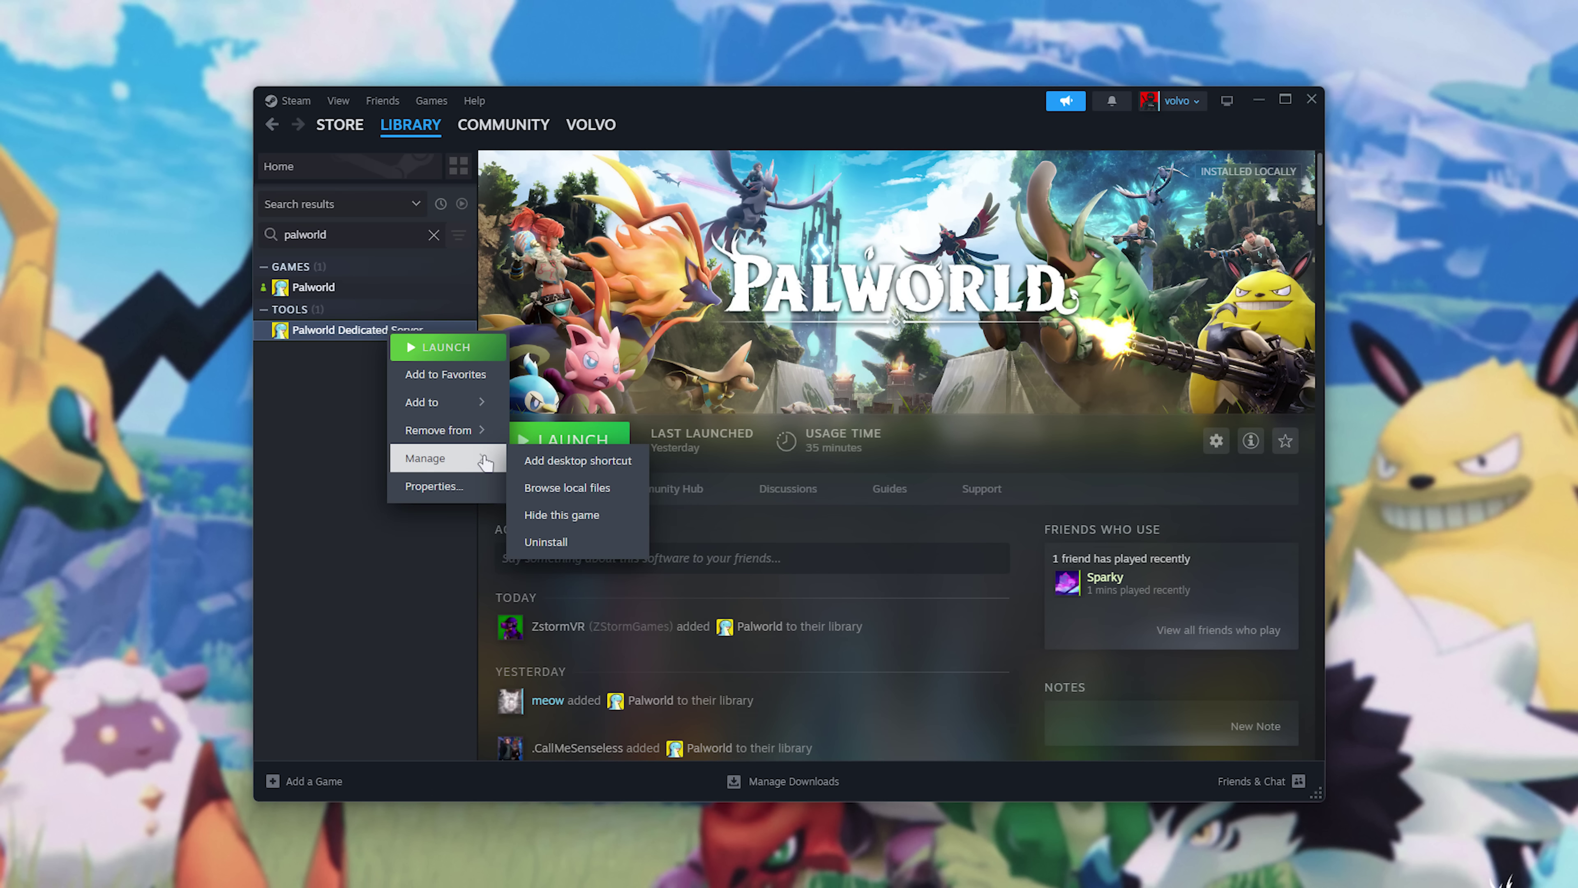
click(568, 489)
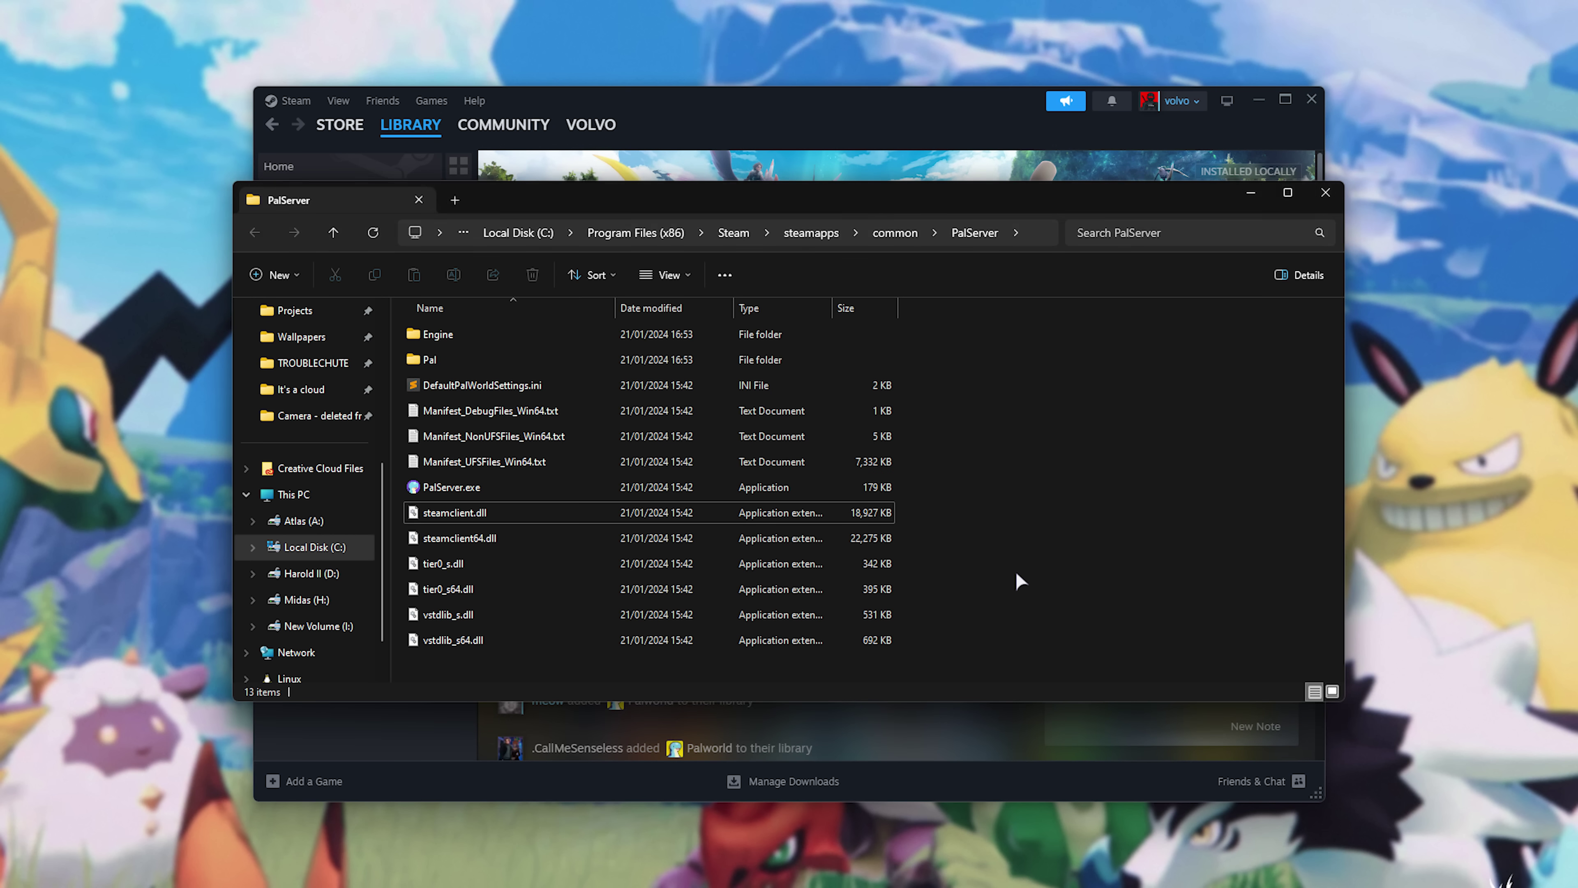
Select DefaultPalWorldSettings.ini in the PalServer folder.
click(504, 388)
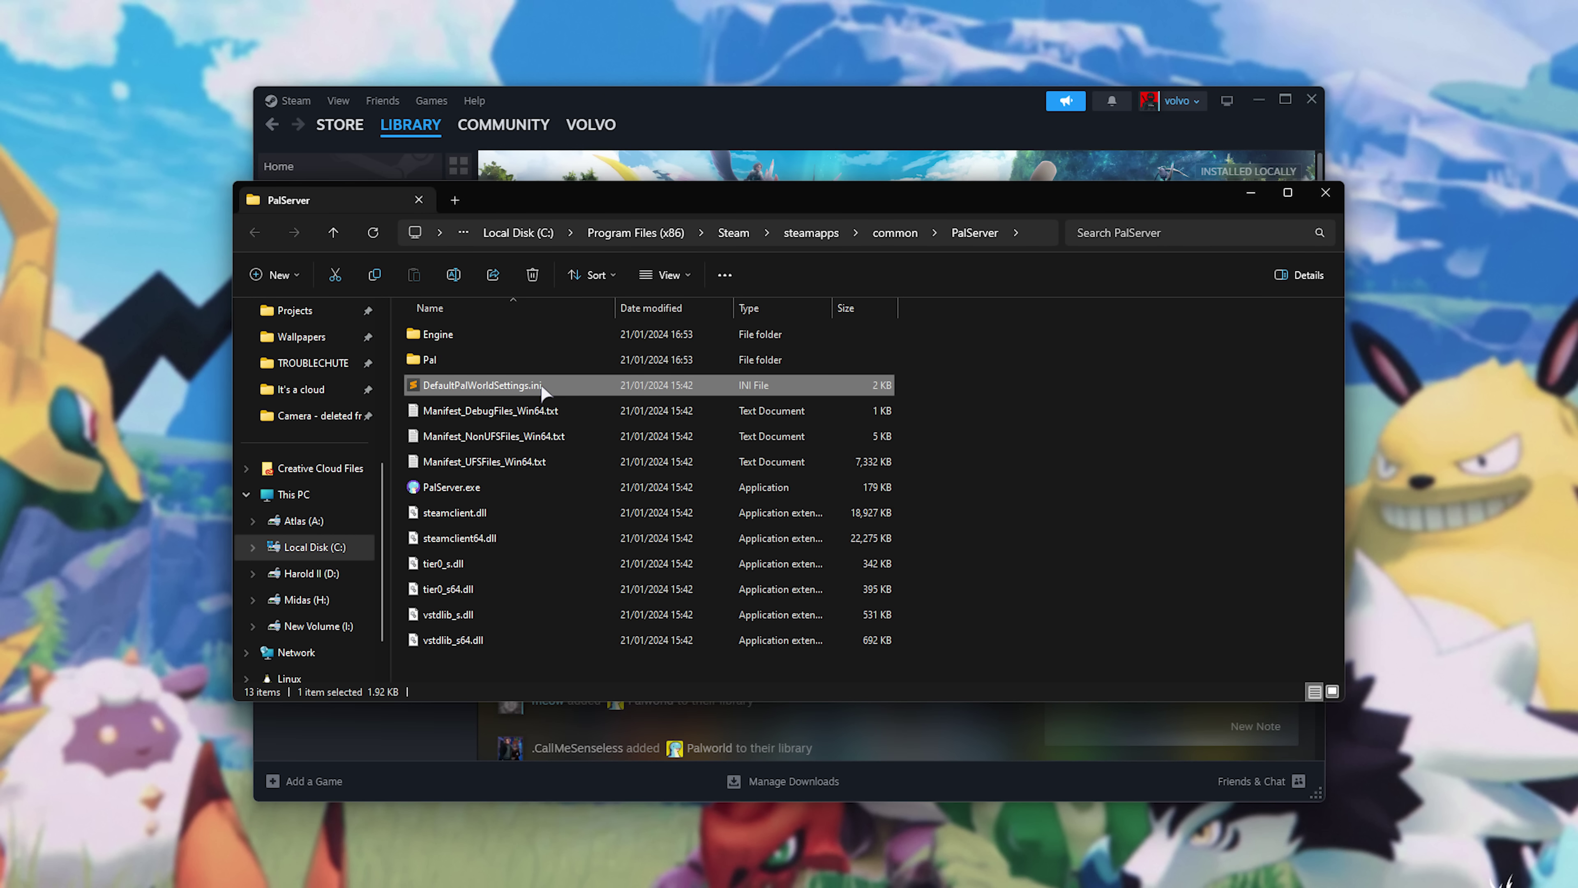
Copy the settings block from line 4 onward of DefaultPalWorldSettings.ini in Sublime Text.
double_click(577, 382)
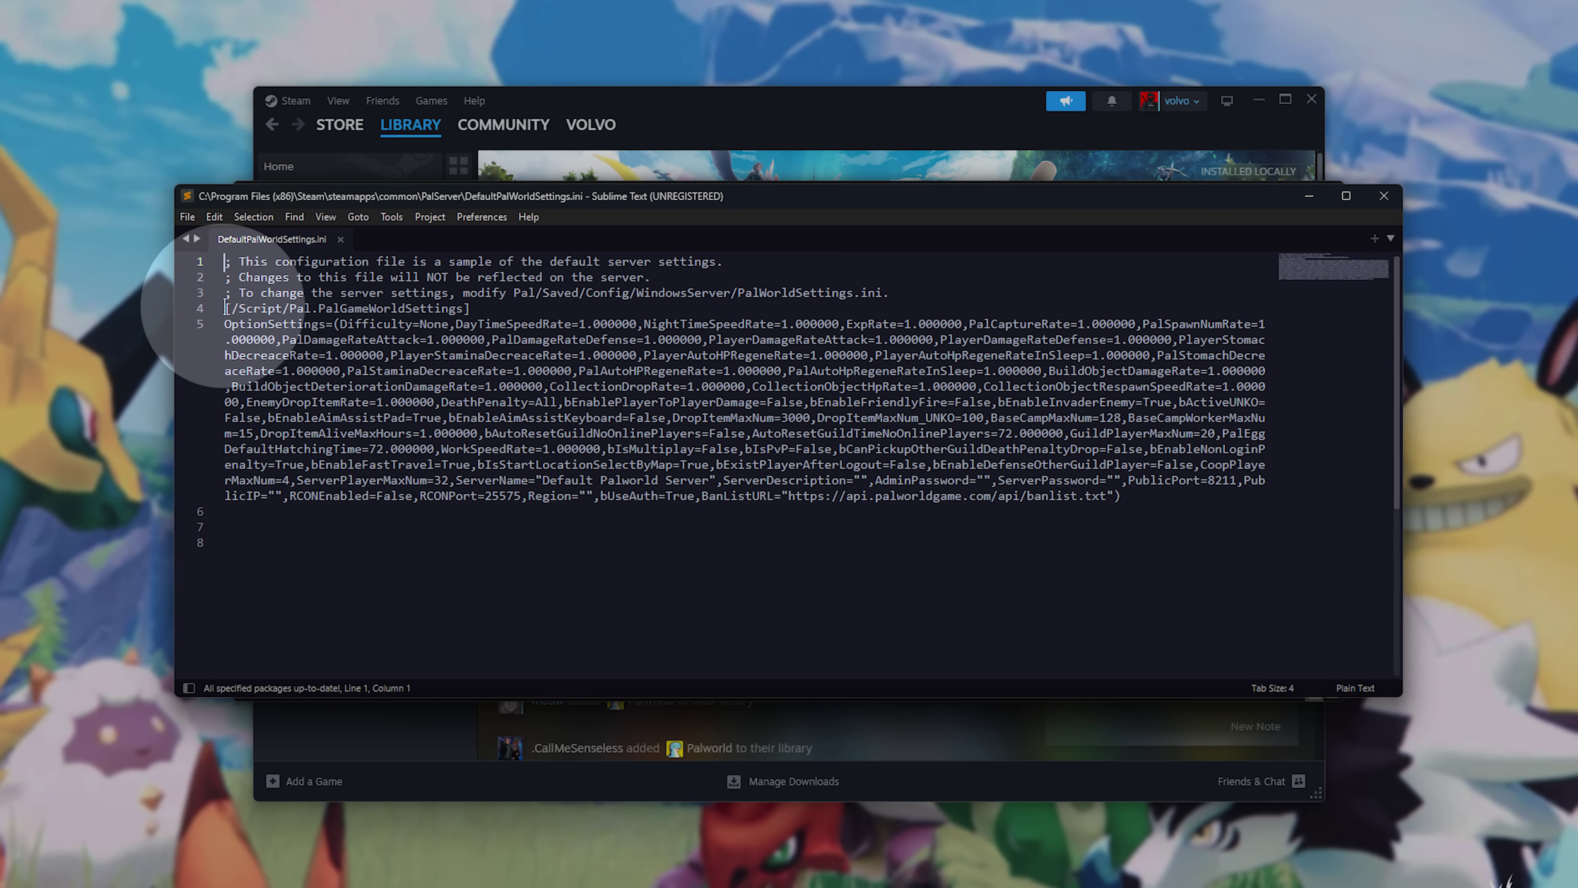
drag(225, 308, 1160, 628)
right_click(1105, 628)
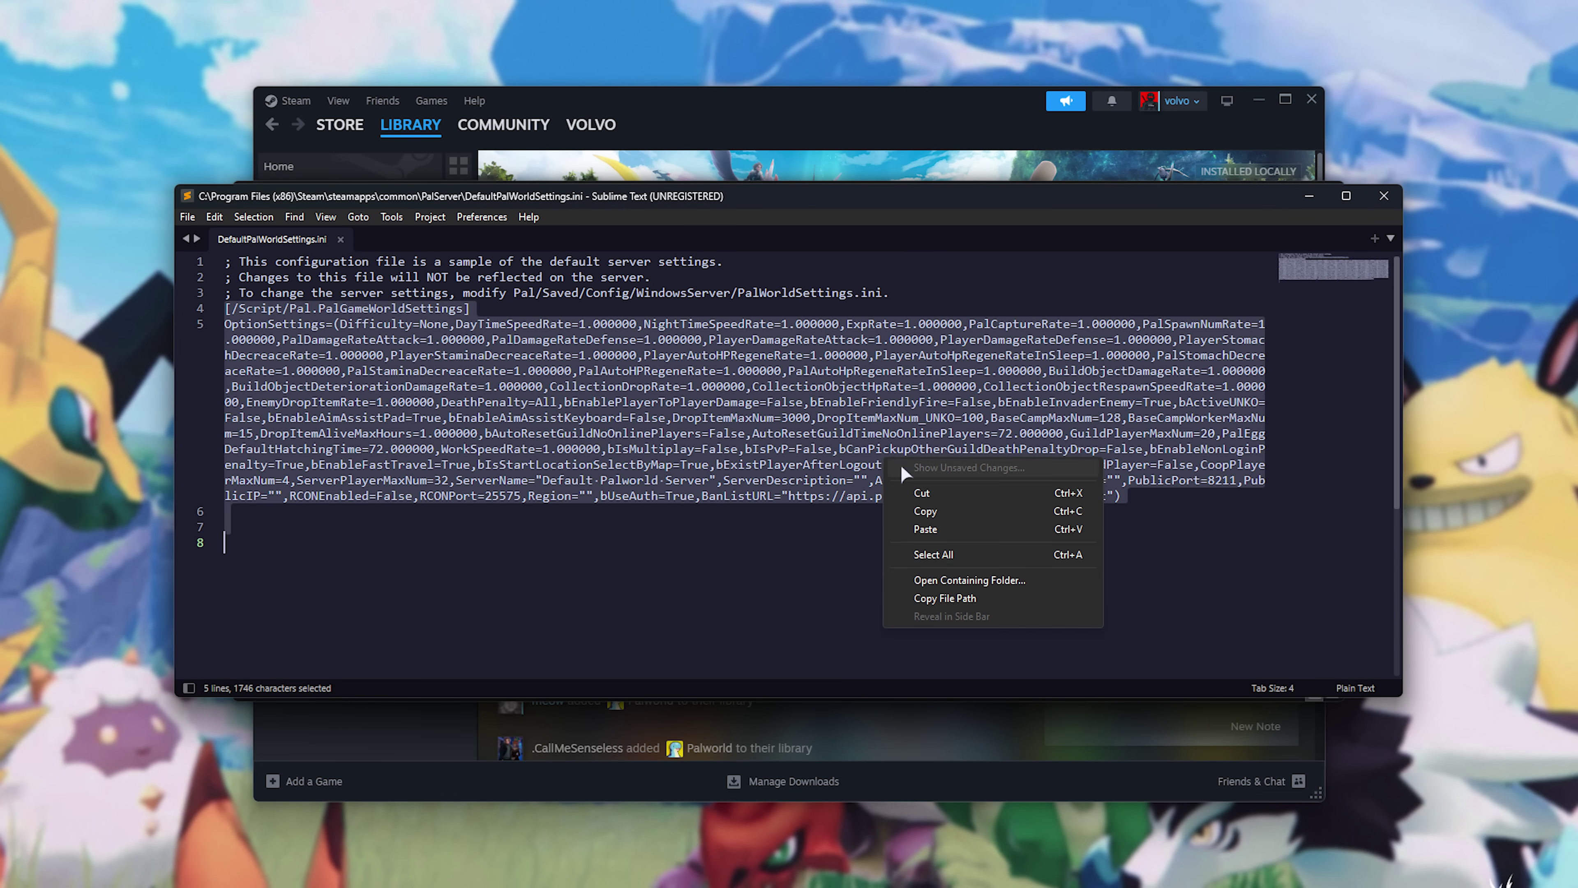
click(977, 513)
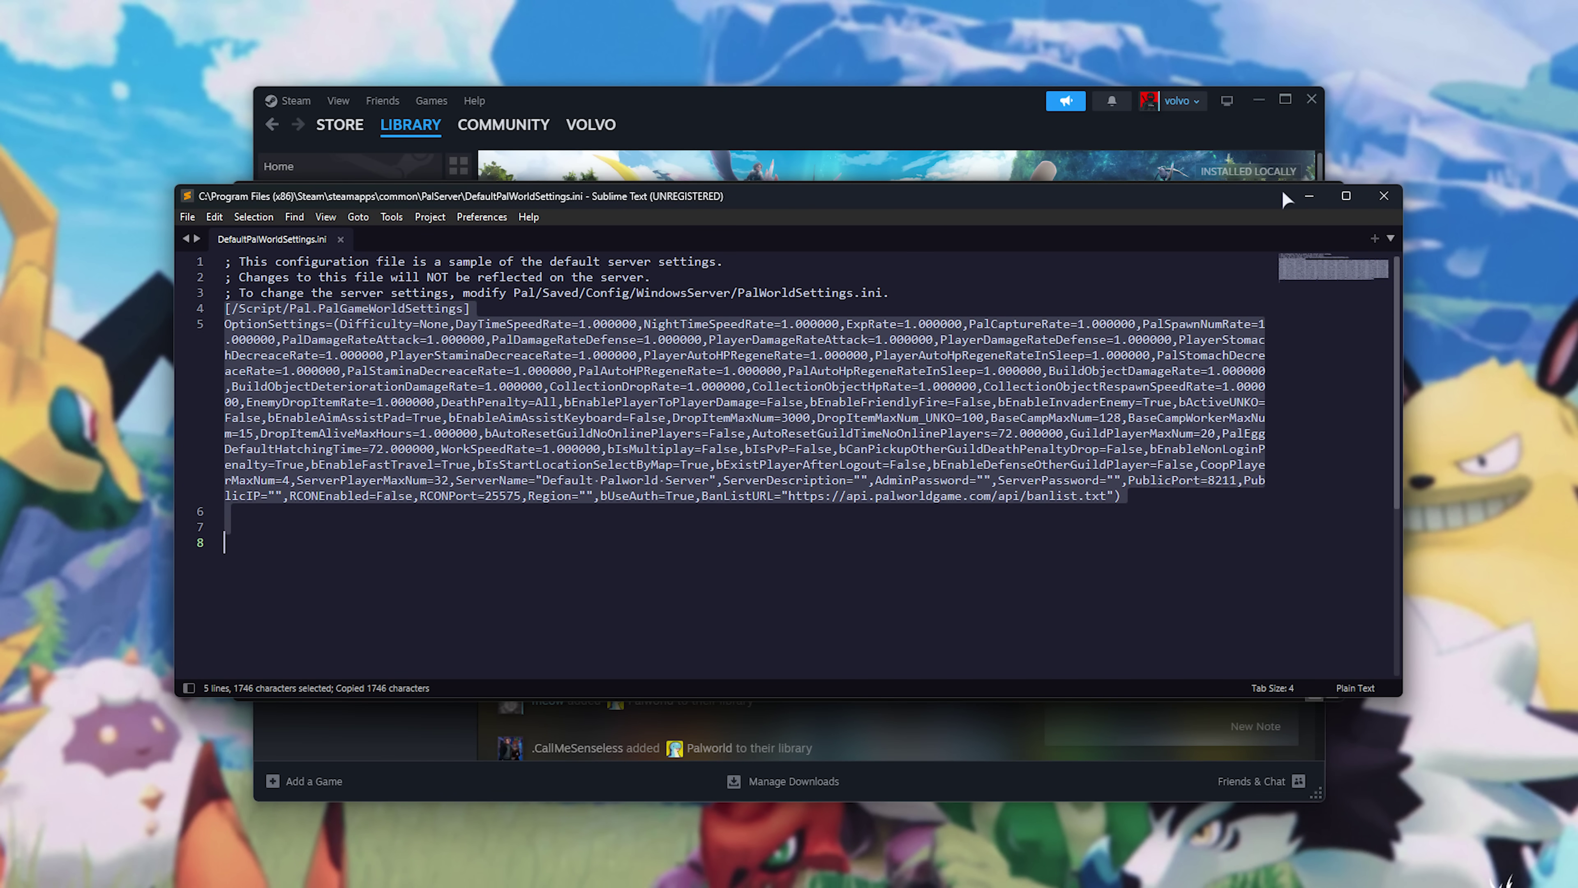
Close Sublime and open the Config\WindowsServer folder containing PalWorldSettings.ini.
click(1309, 195)
double_click(555, 409)
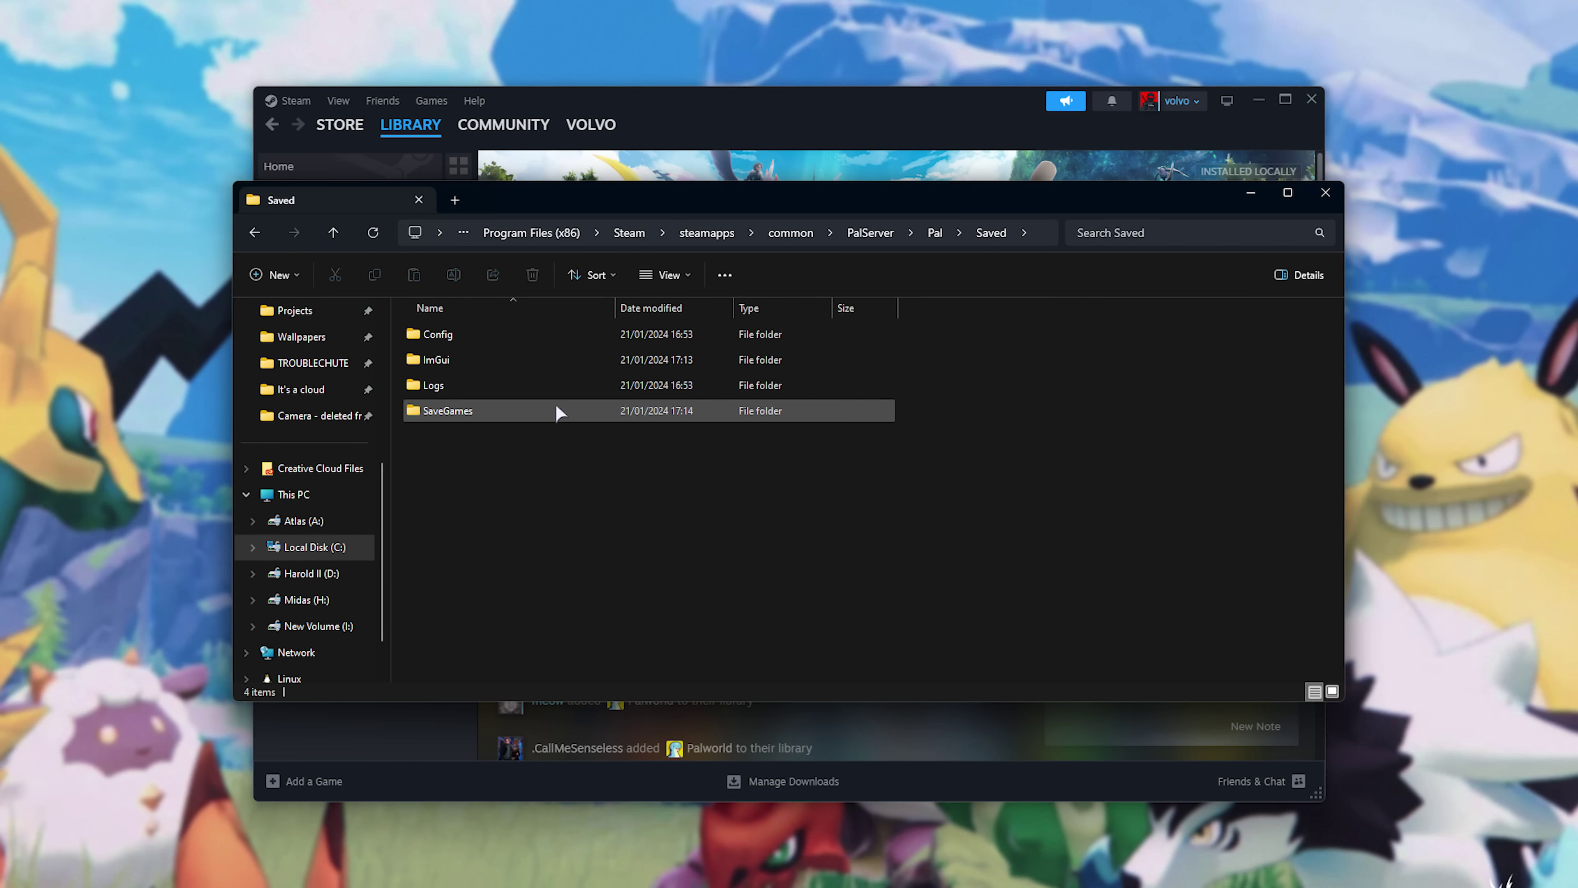
double_click(554, 334)
double_click(556, 359)
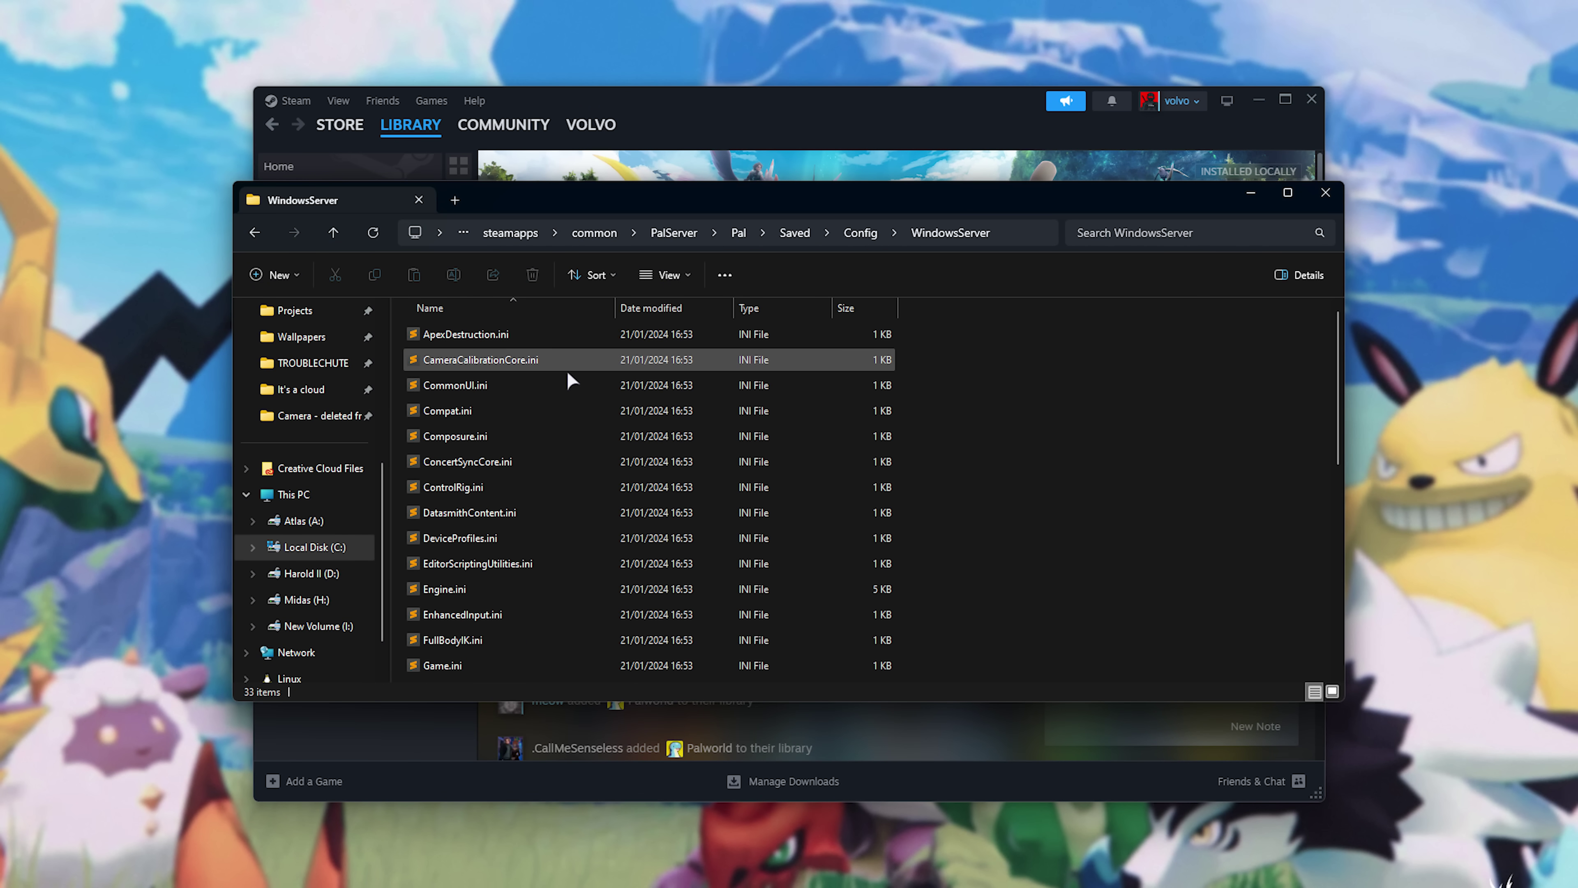
scroll(546, 398, down, 6)
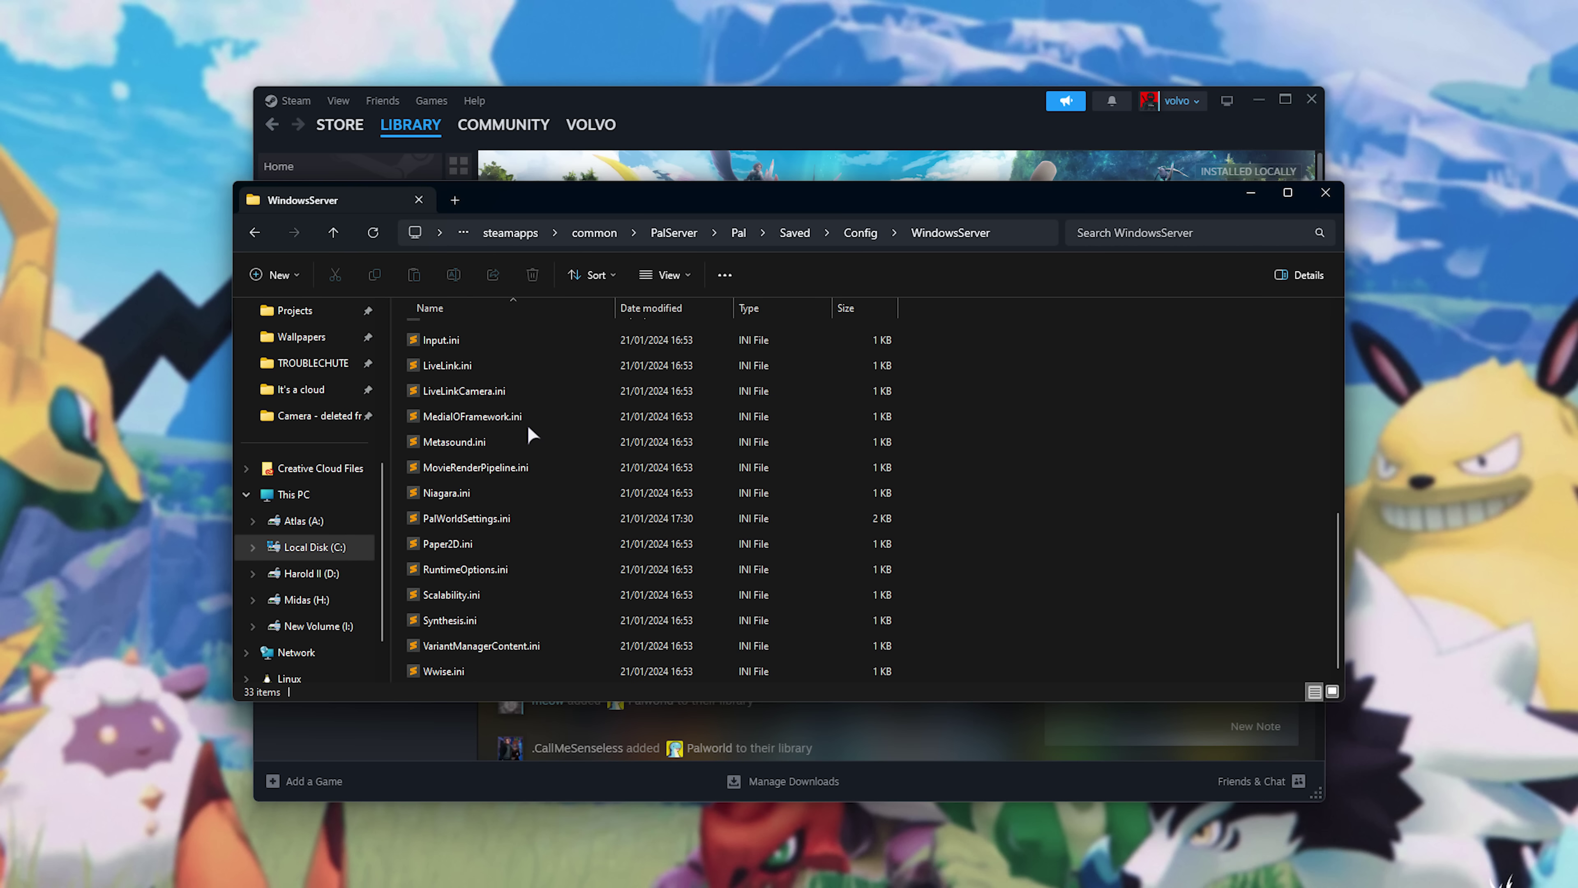
Paste the copied default settings into PalWorldSettings.ini and save it.
double_click(527, 519)
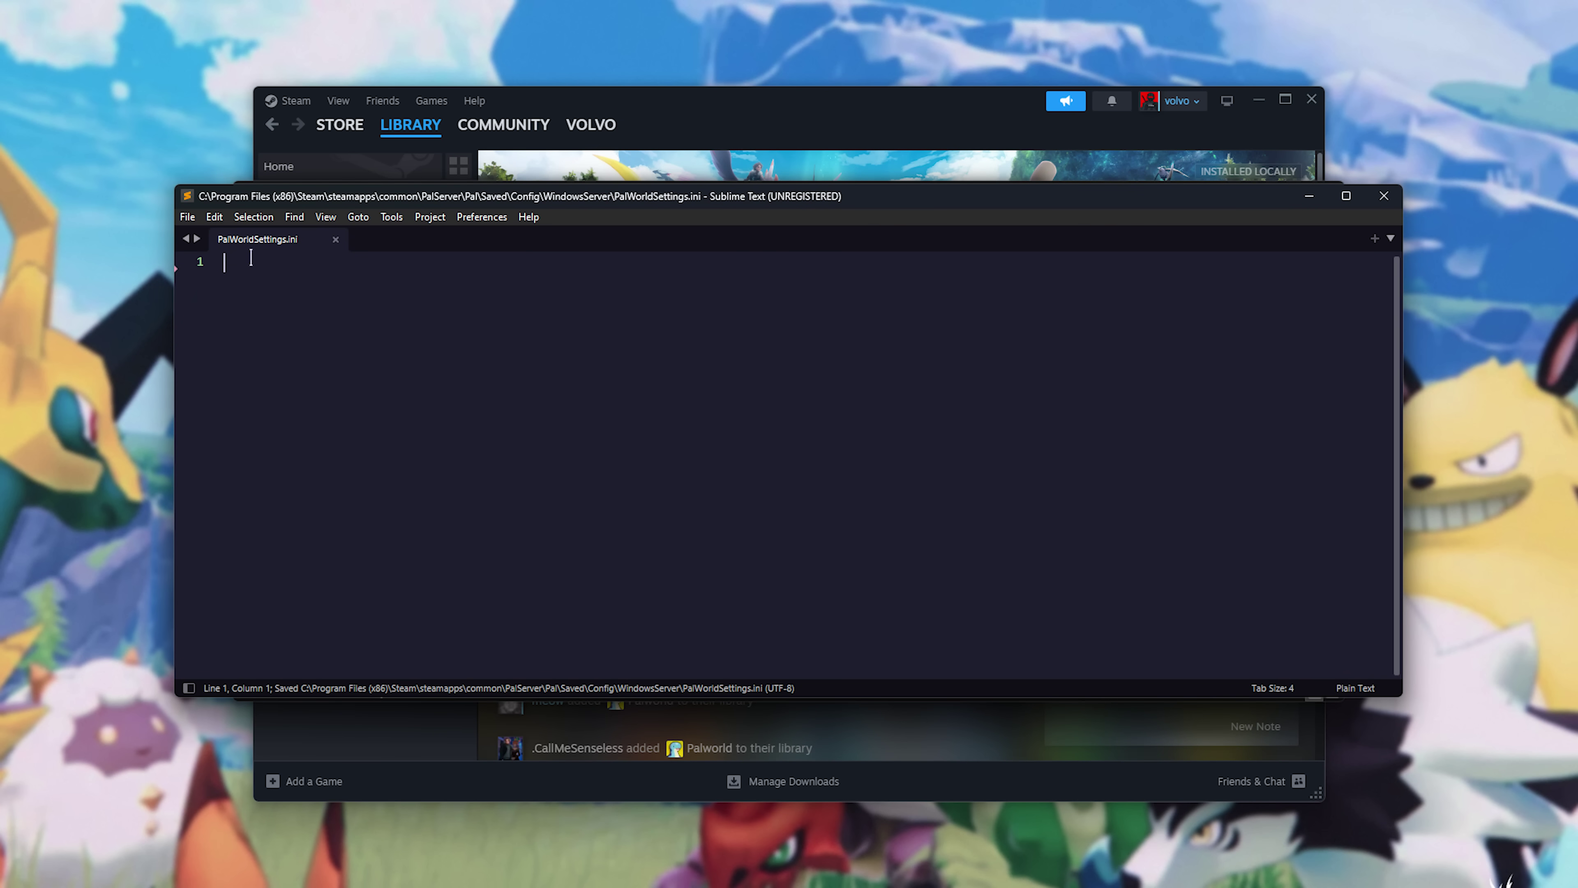
key(ctrl+v)
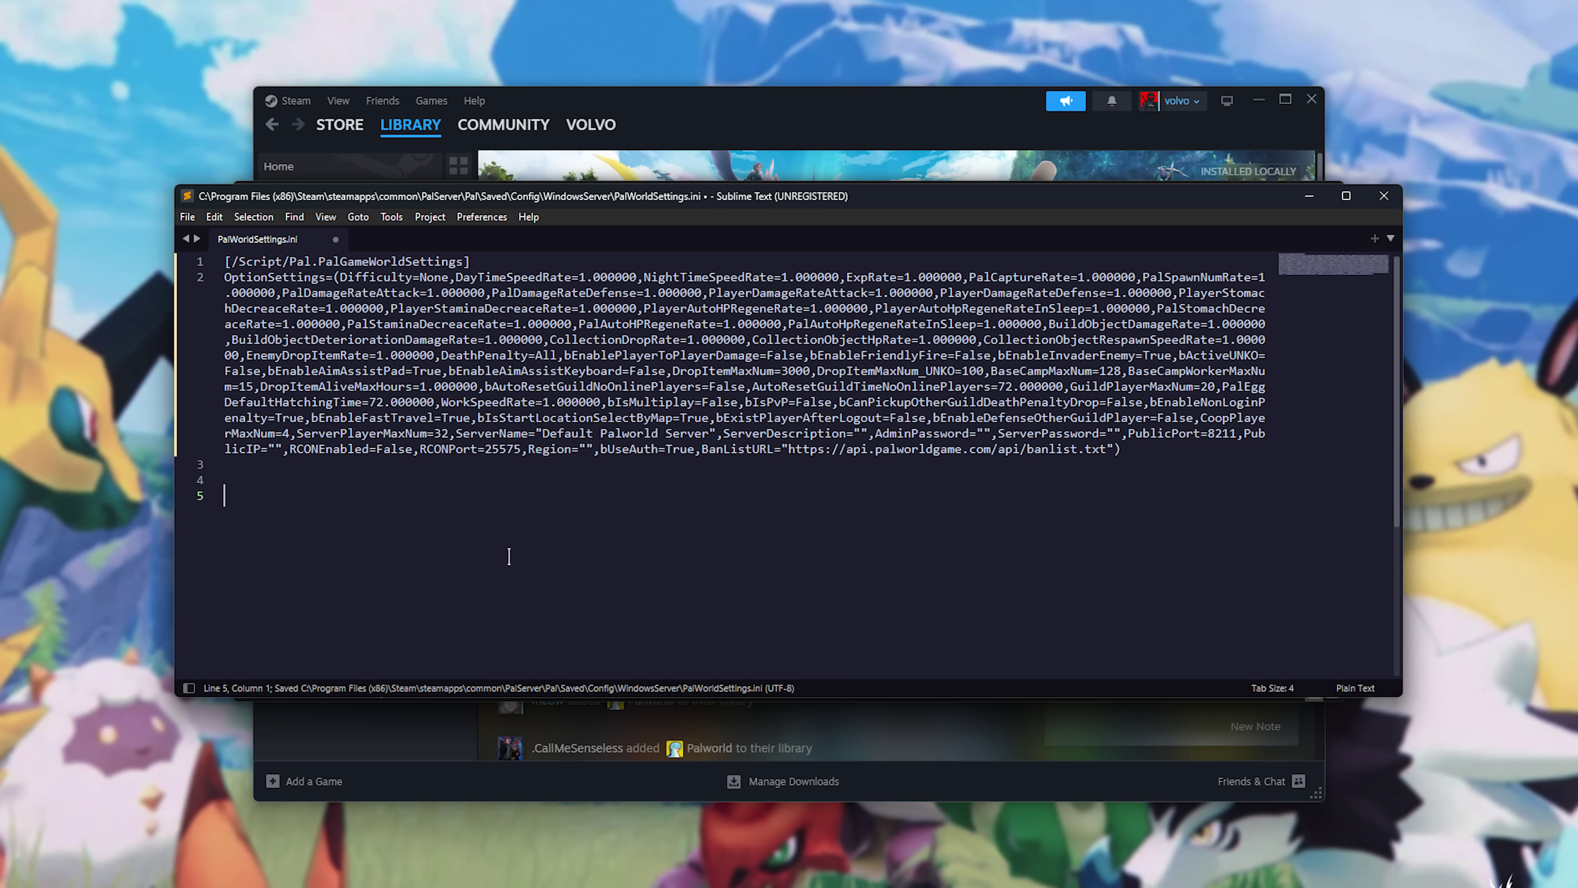
key(ctrl+s)
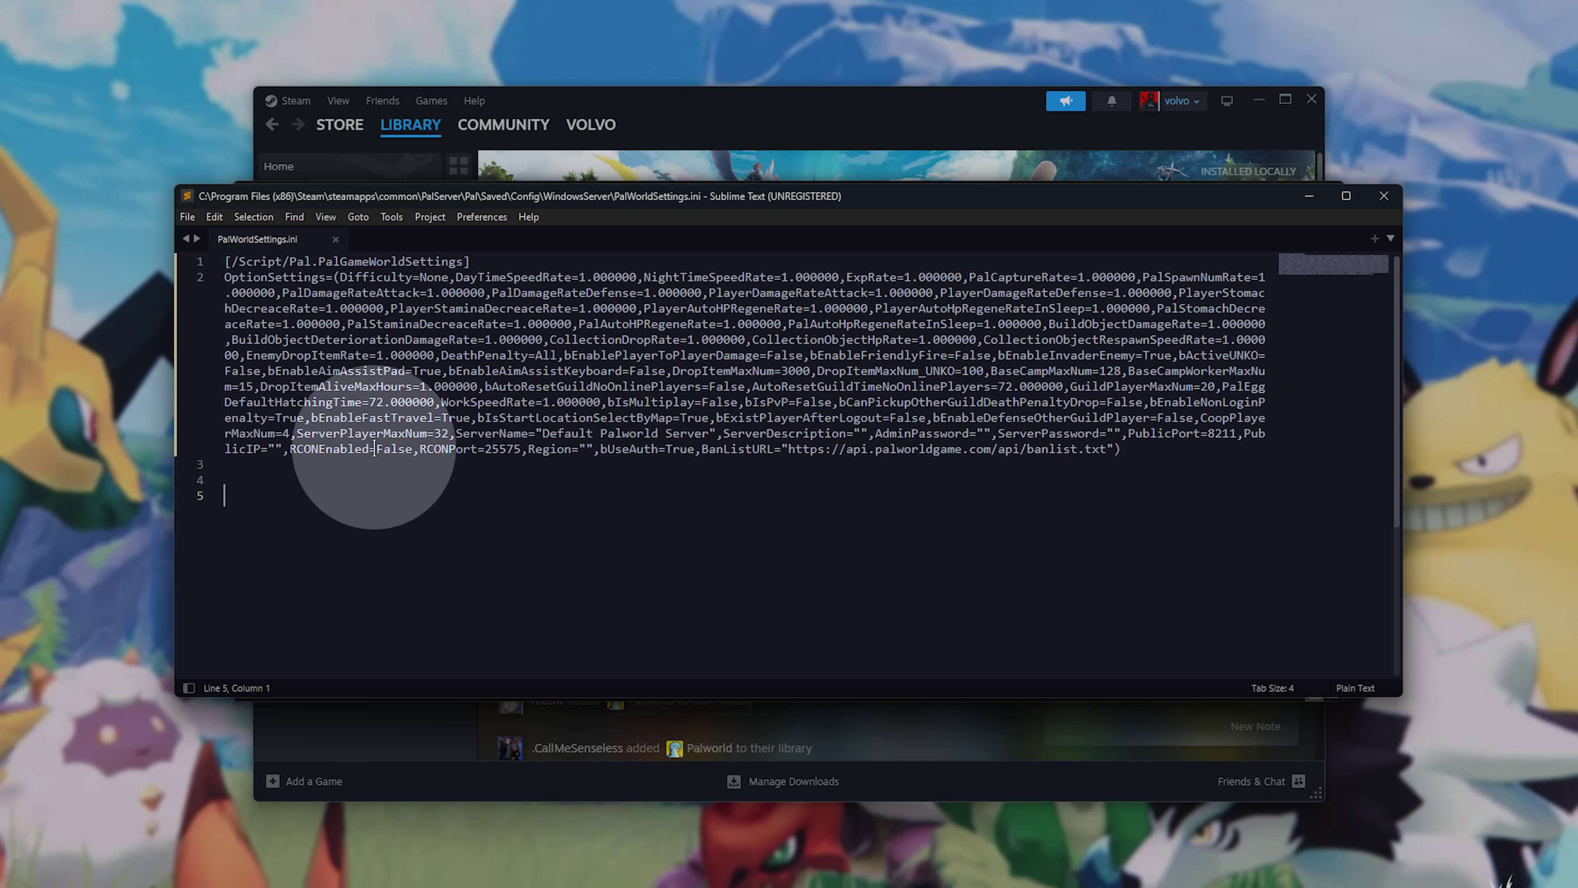
Set RCONEnabled to True, ServerName to 'TroubleChute's Server', add an admin password, and save.
click(391, 449)
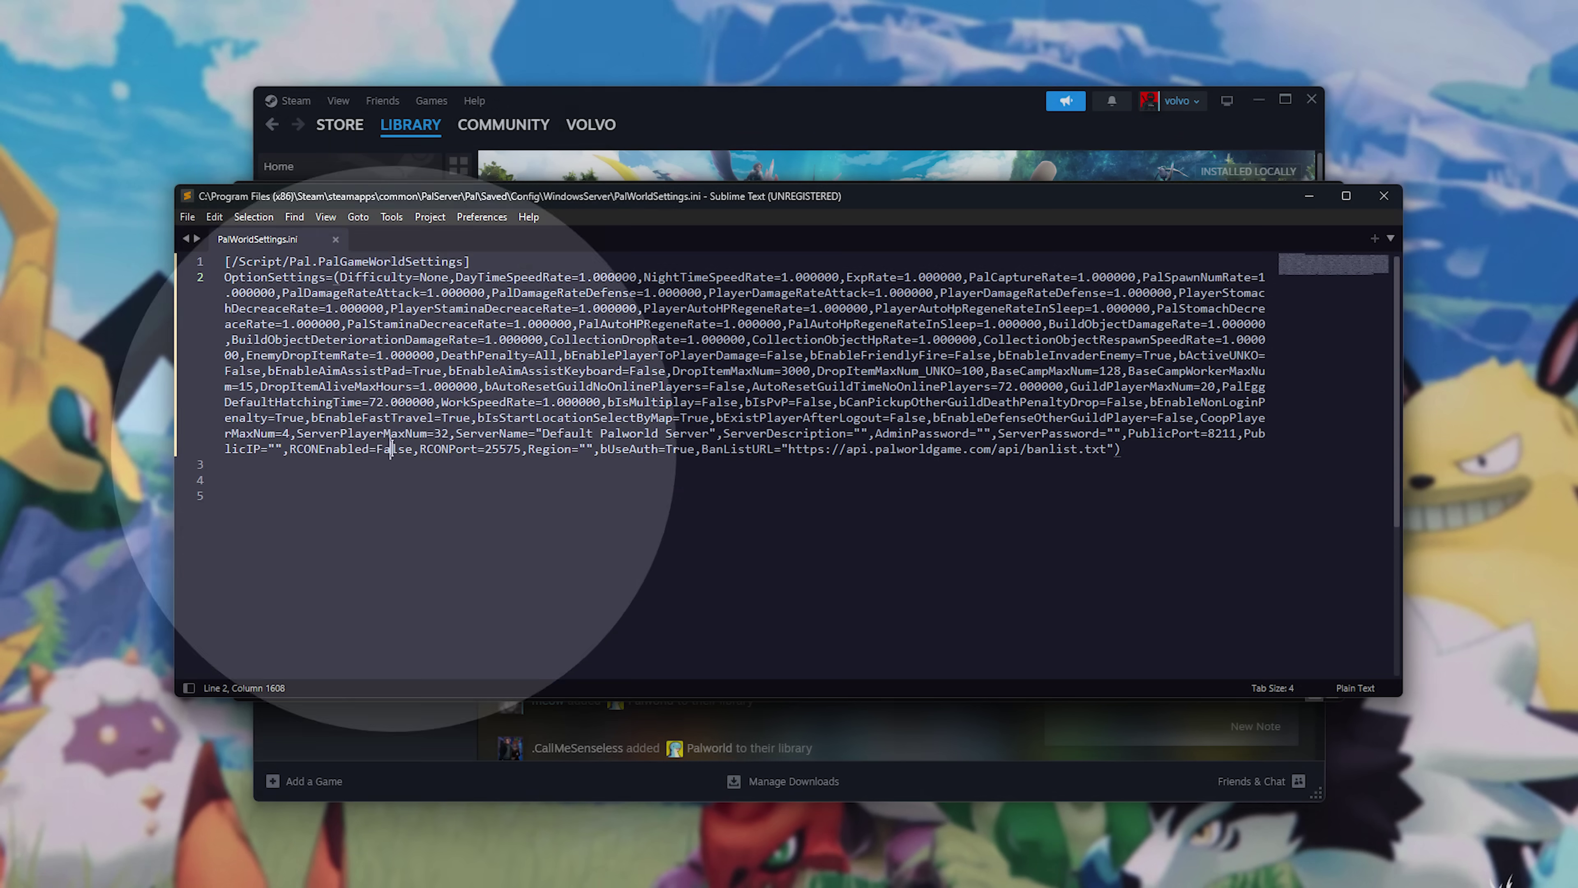
double_click(391, 449)
text(True)
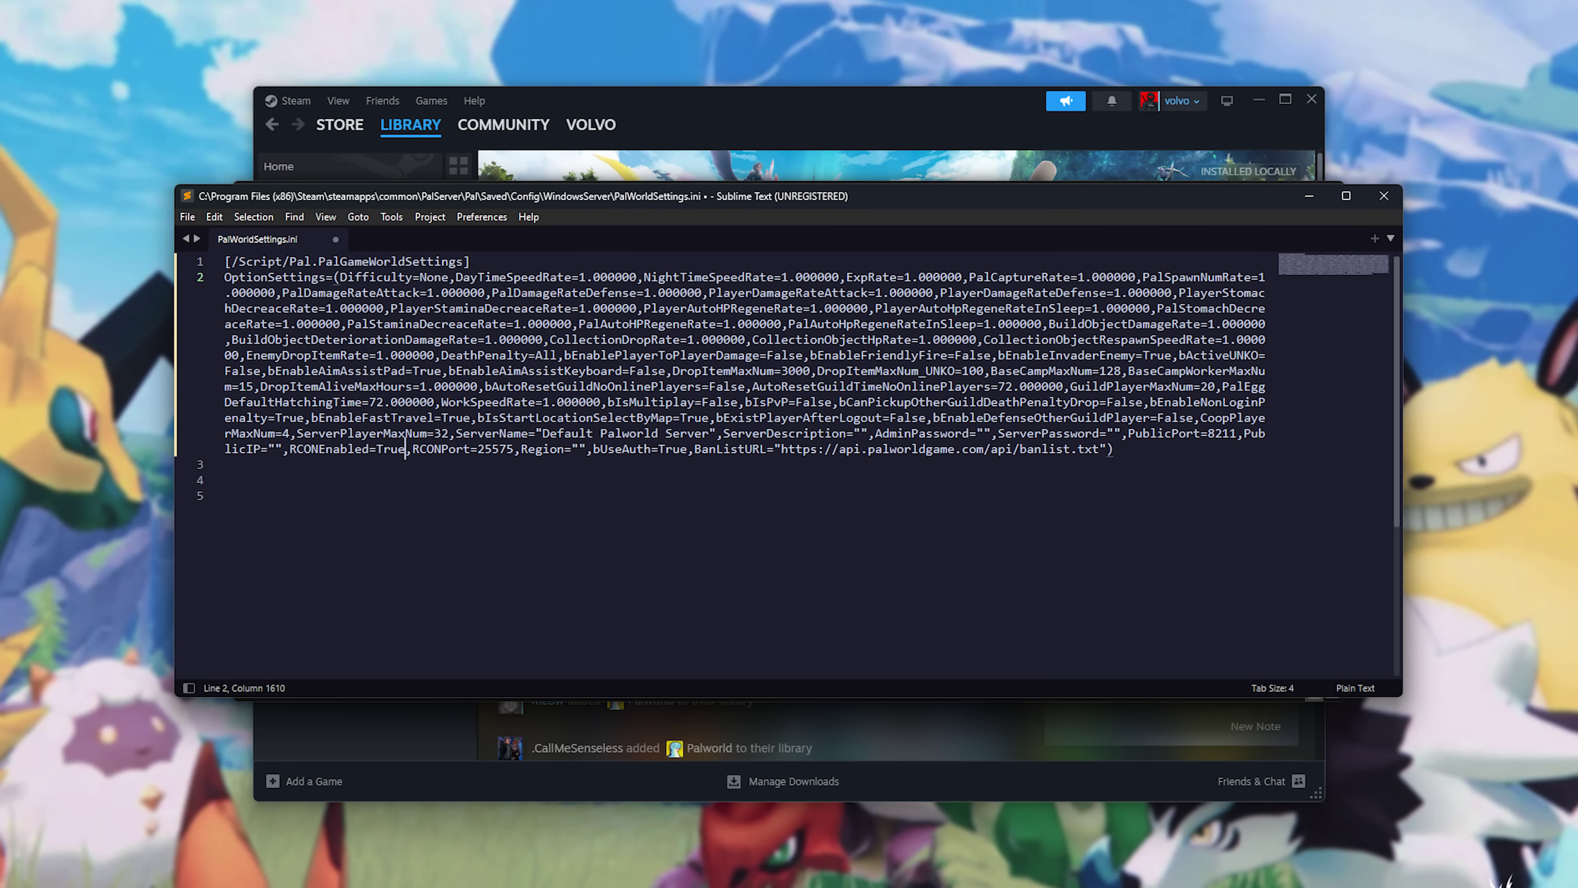
drag(542, 433, 712, 433)
text(T)
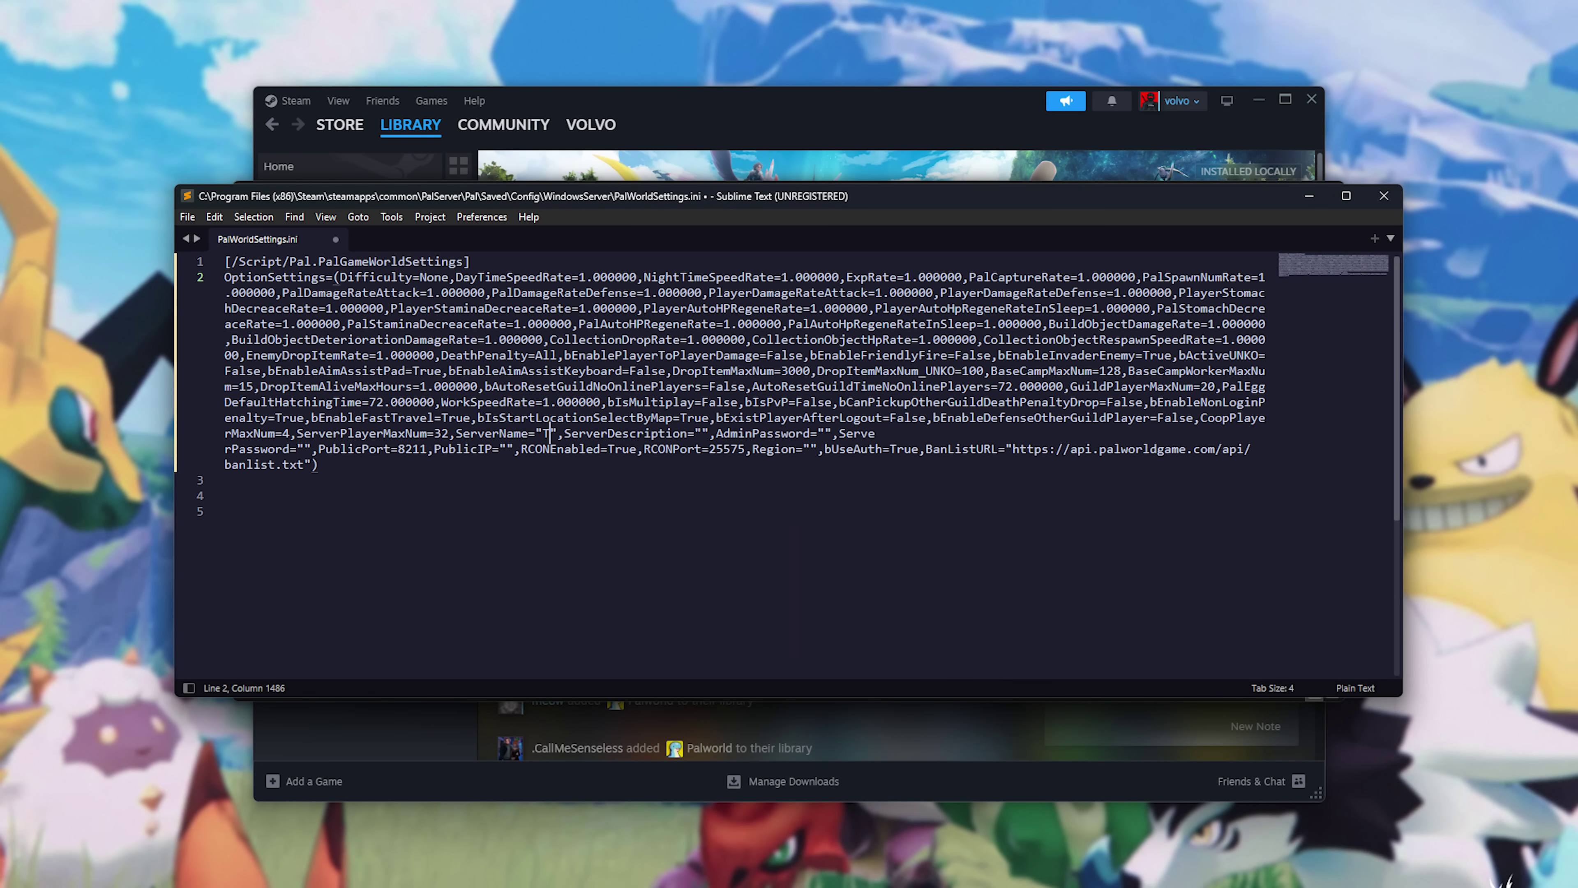
text(roubleChute's Ser)
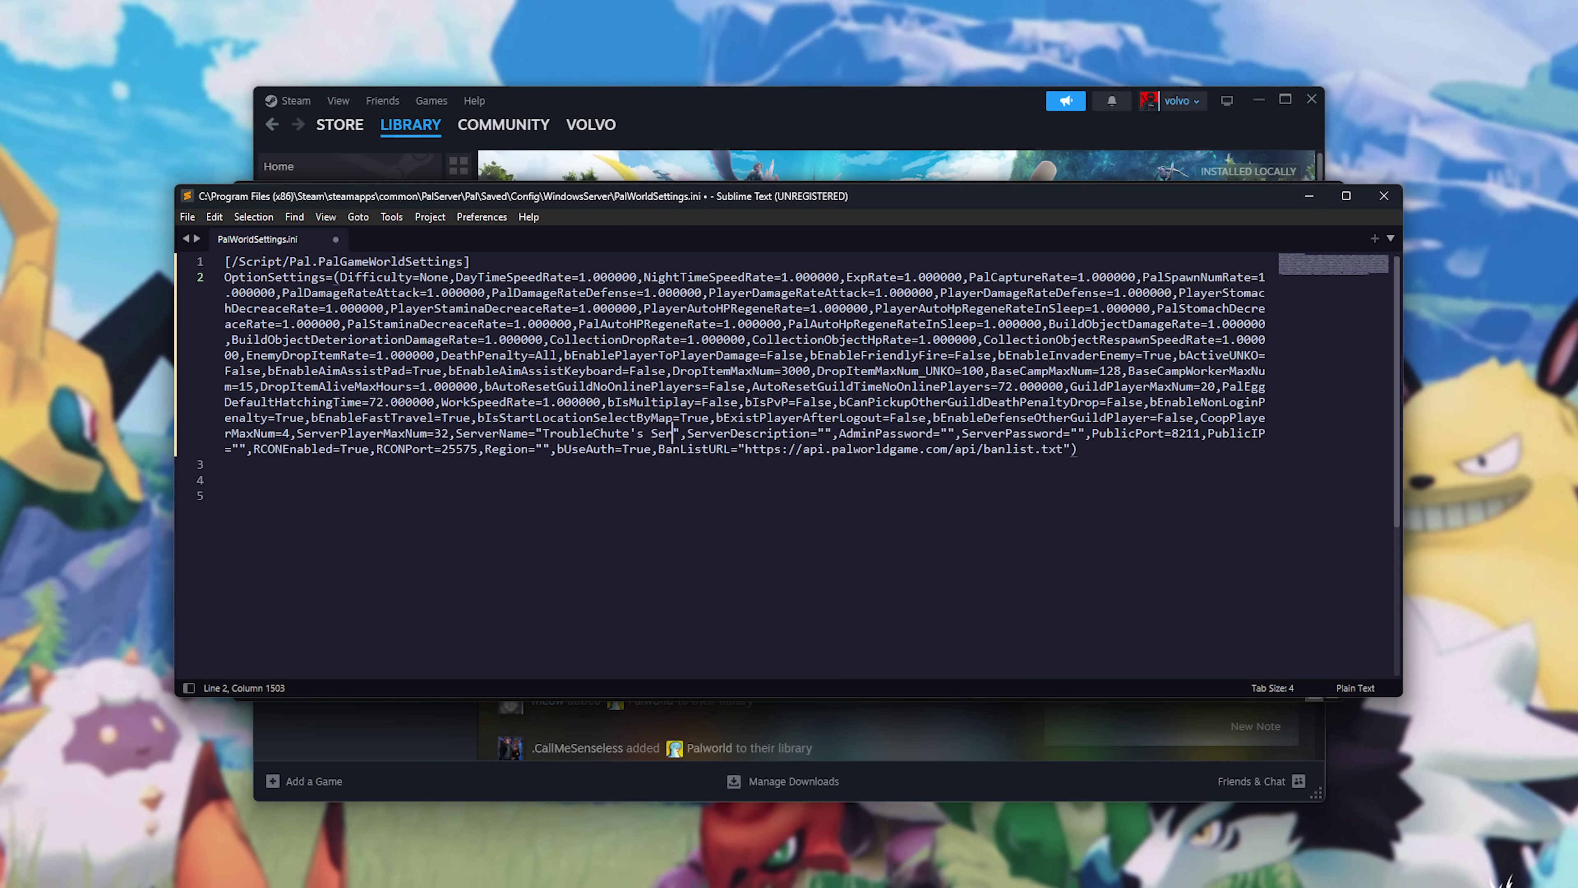
text(ver)
click(968, 433)
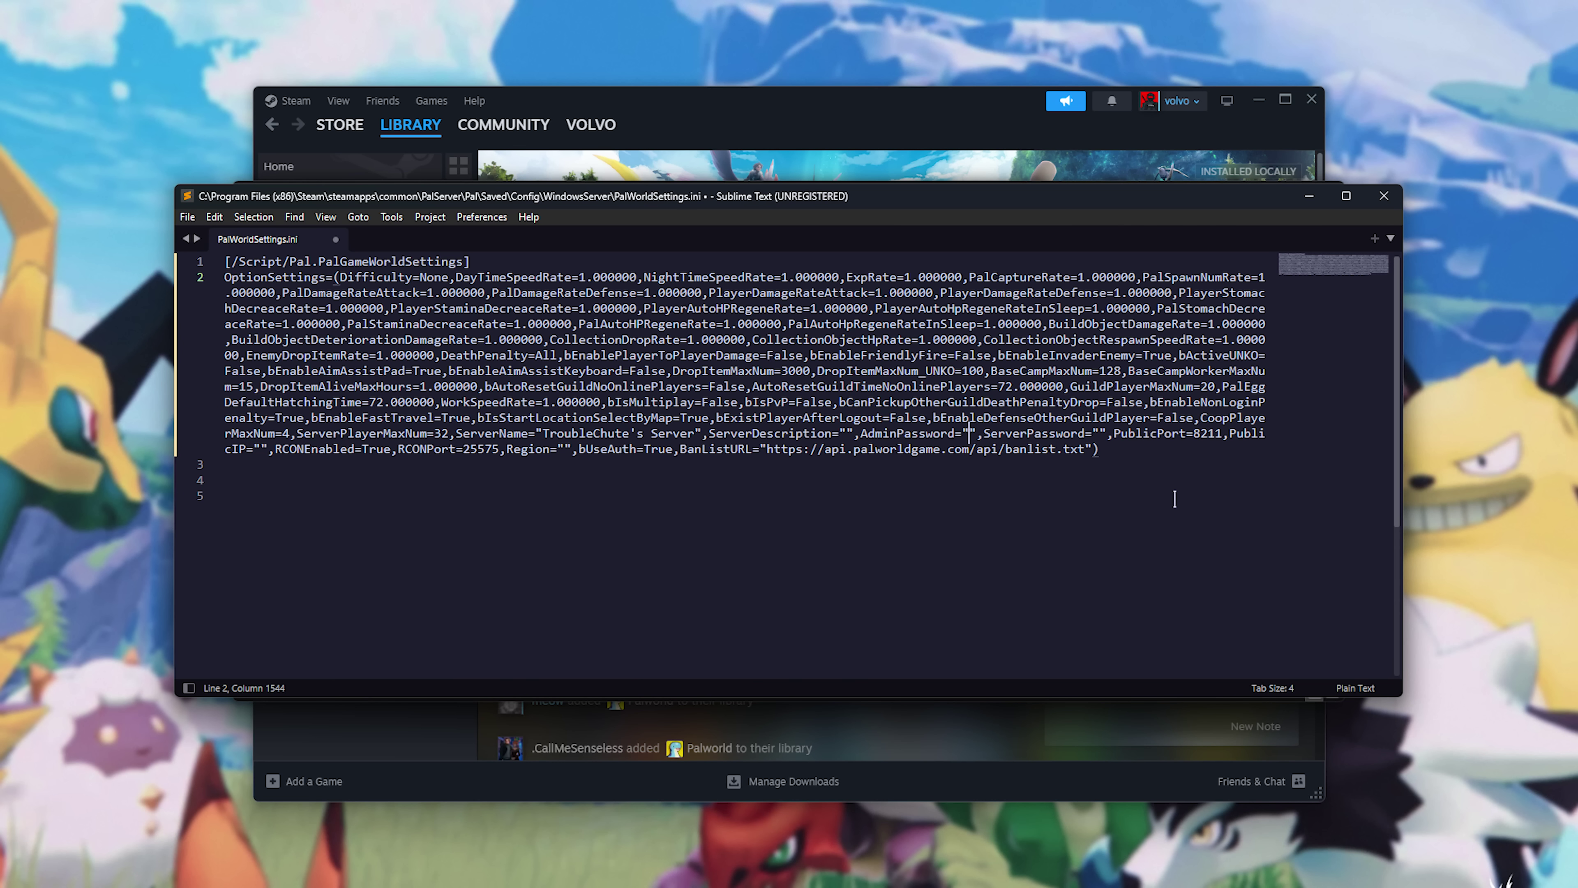
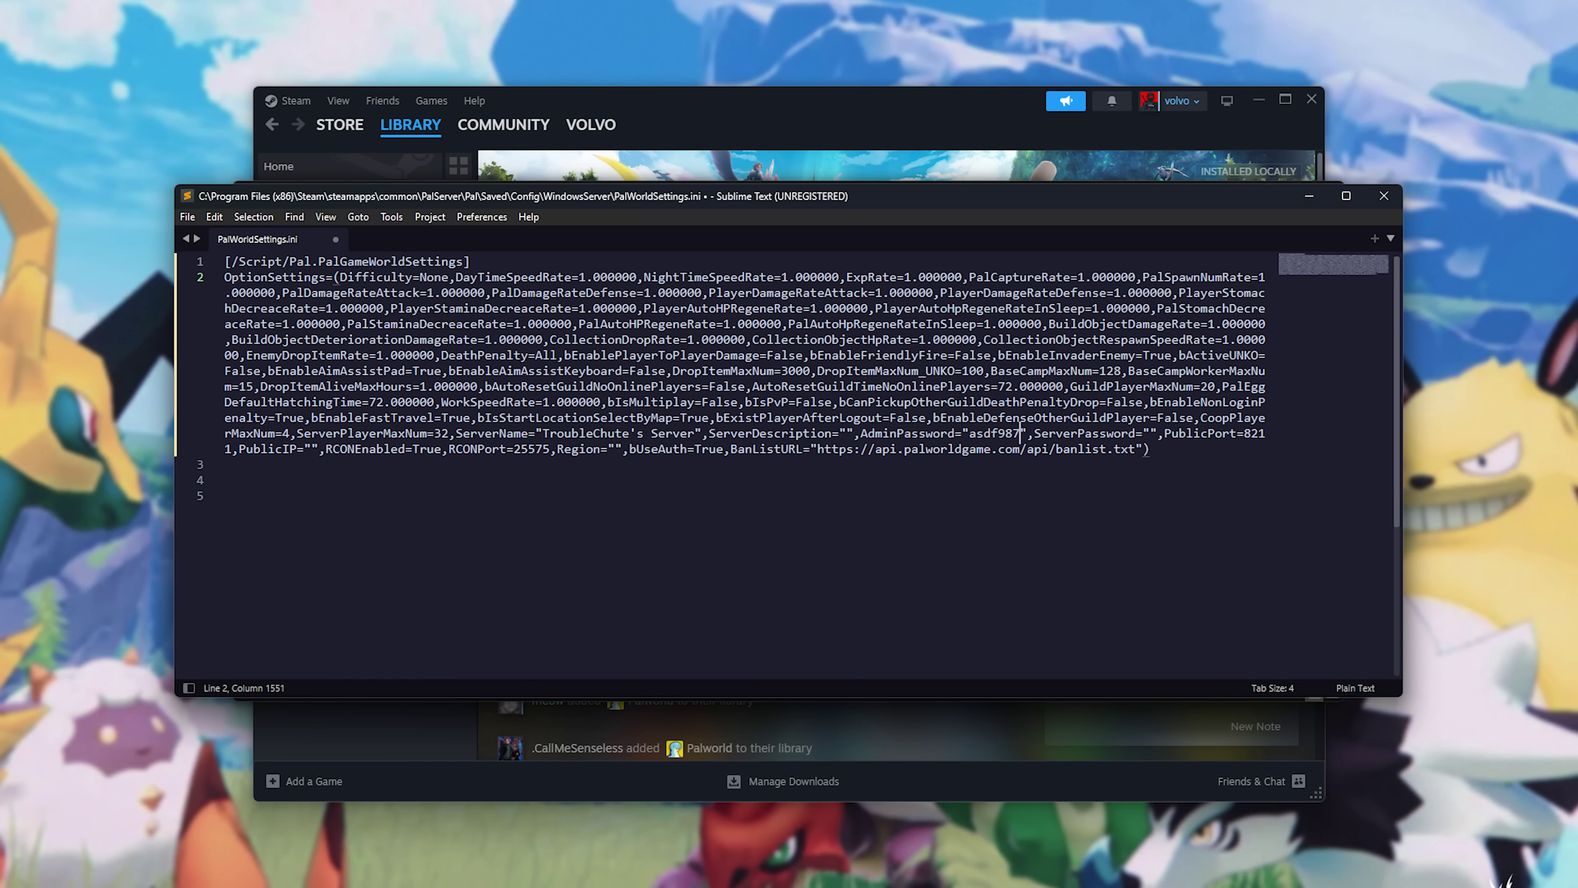
key(ctrl+s)
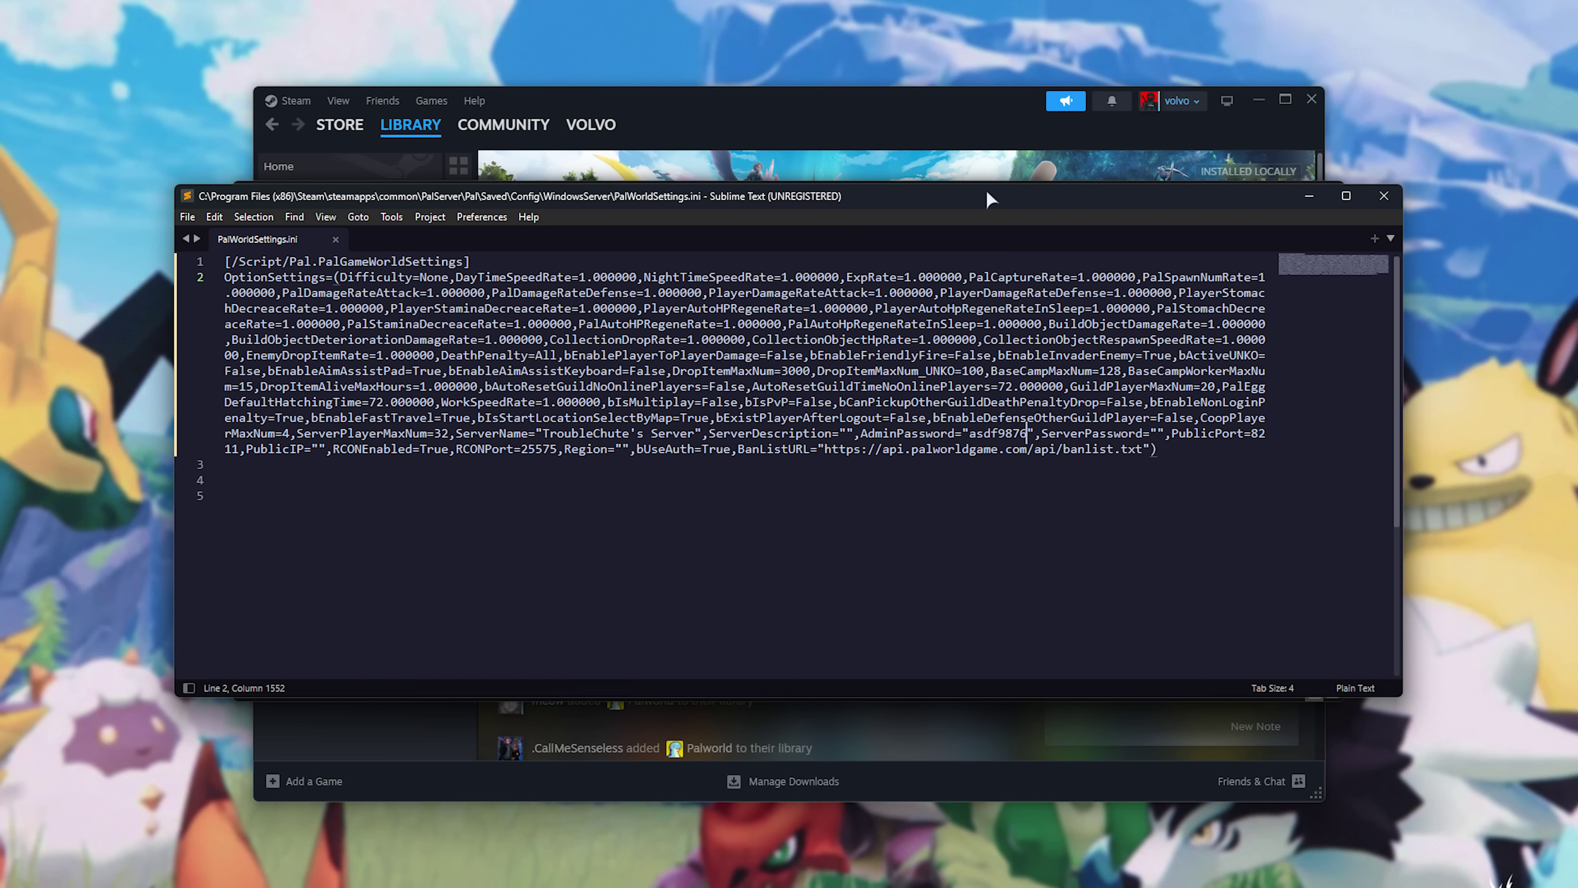
Close Sublime Text, return to the PalServer install folder, and bring Steam back to the front.
key(alt+F4)
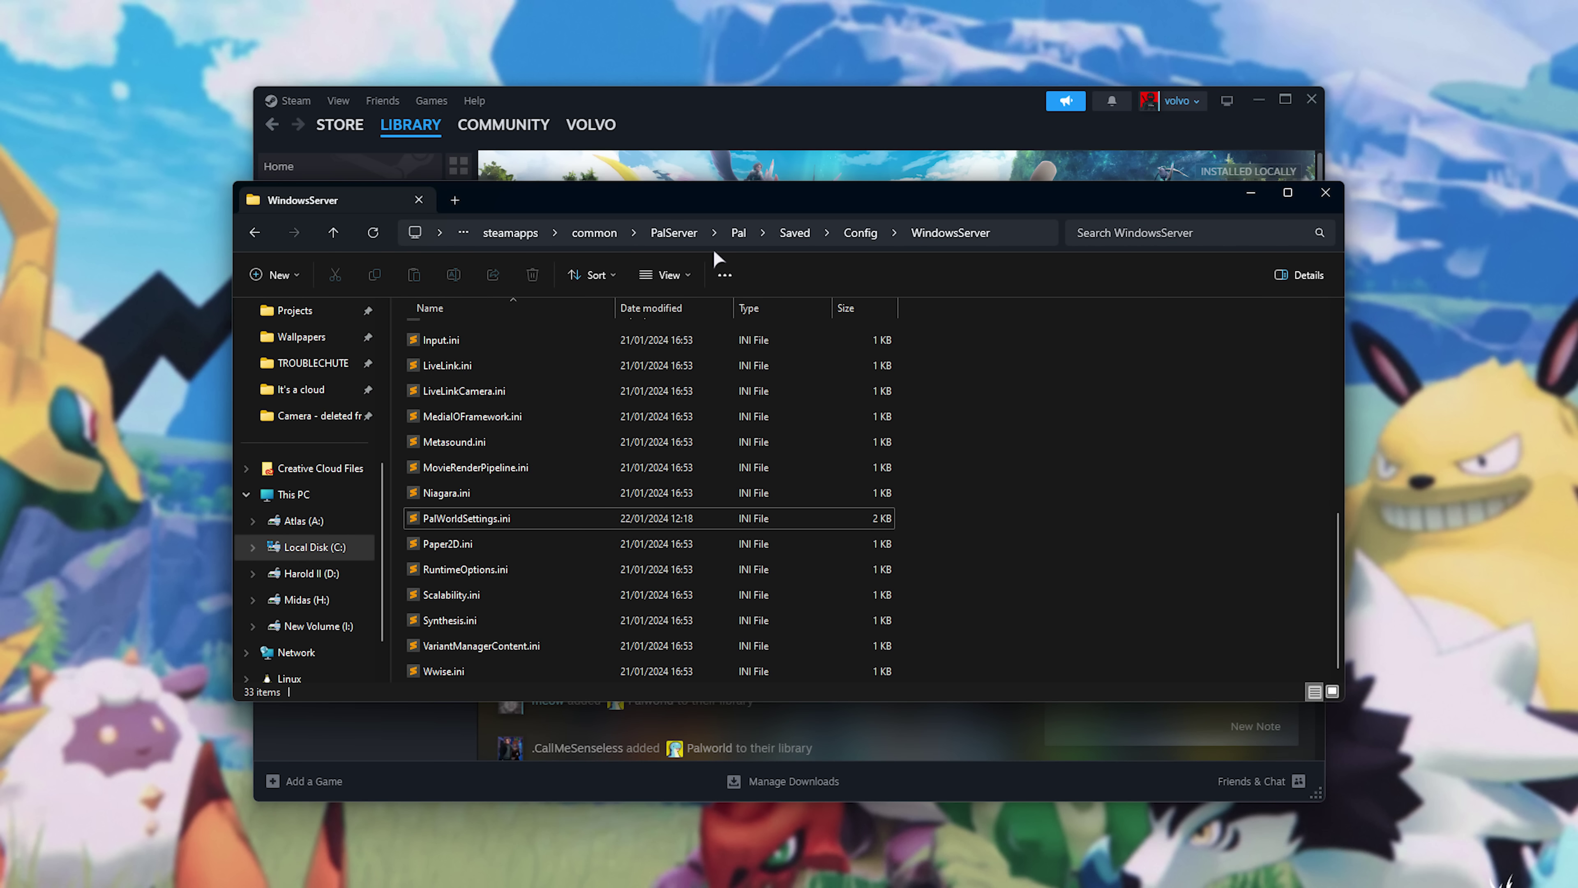
key(alt+Left)
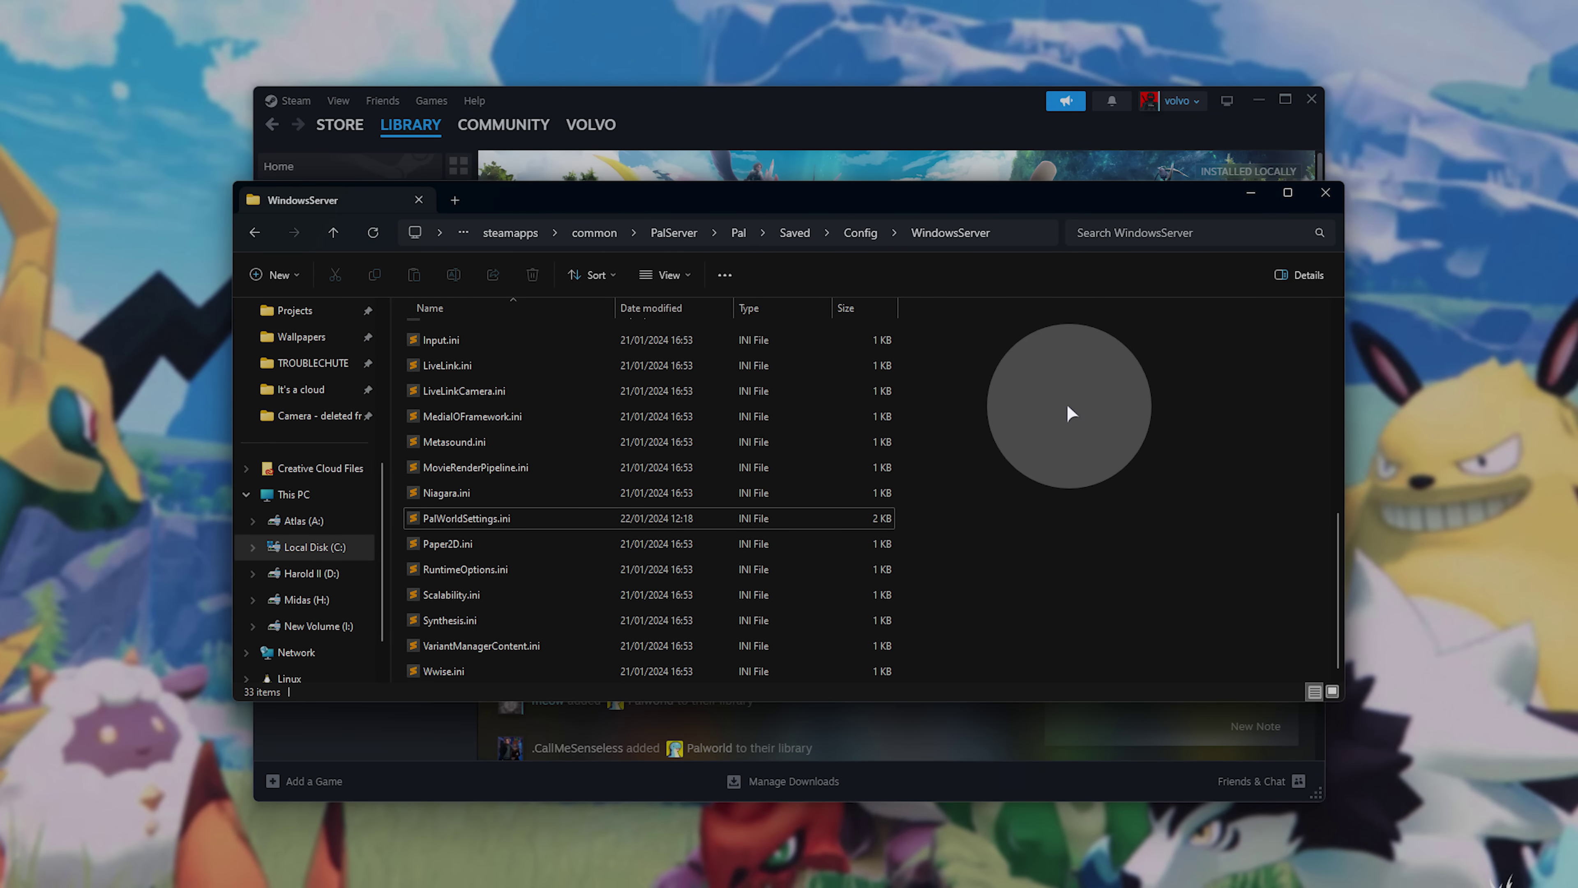
key(alt+Left)
key(alt+Left)
key(alt+Left)
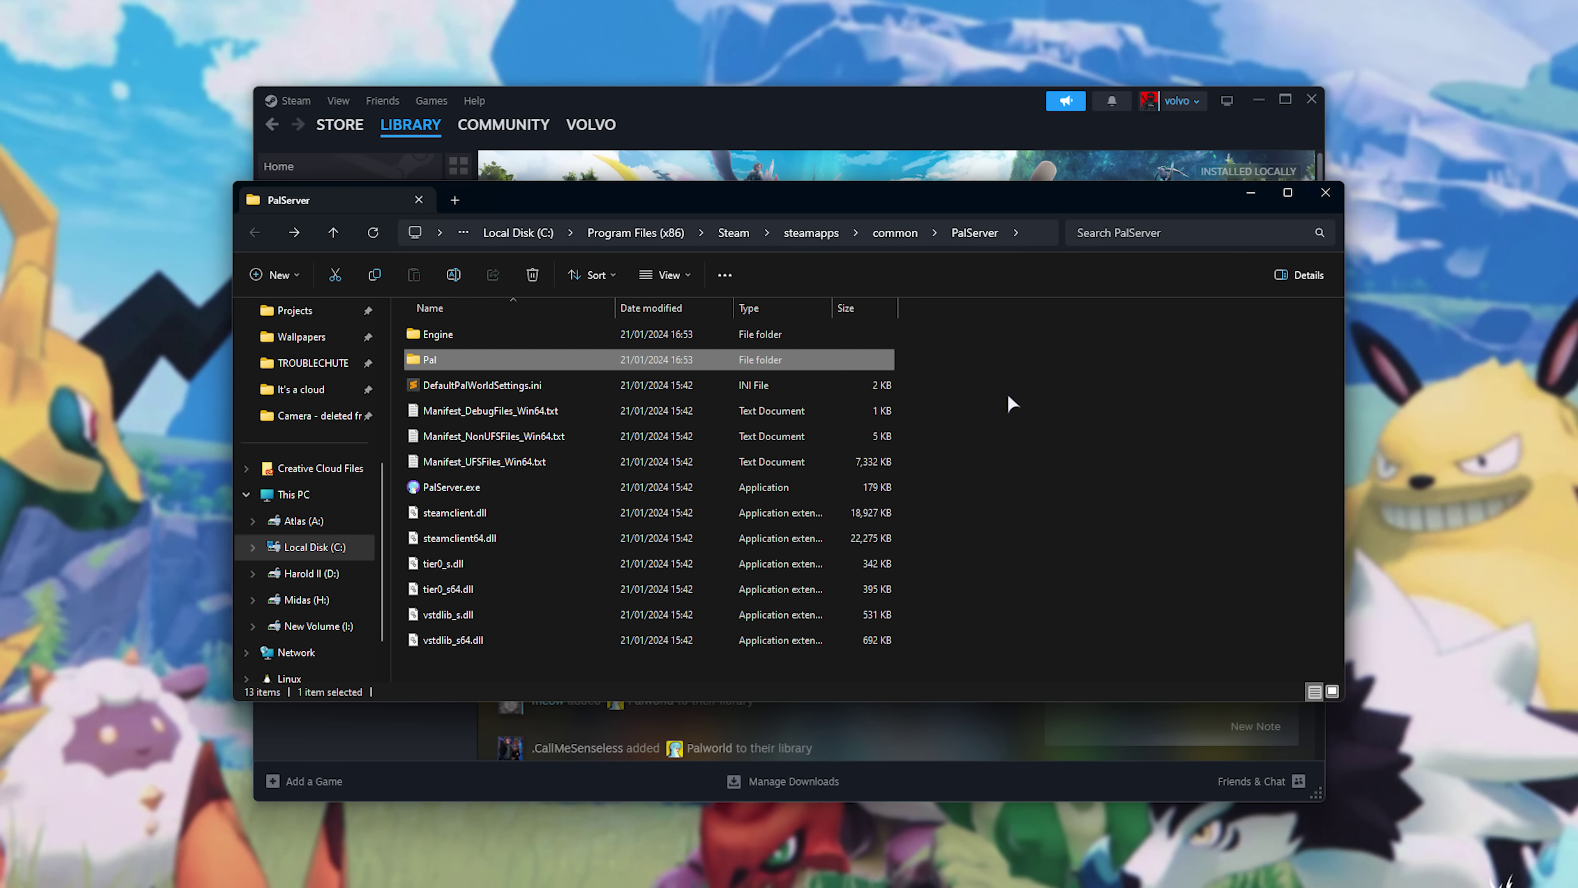
click(826, 486)
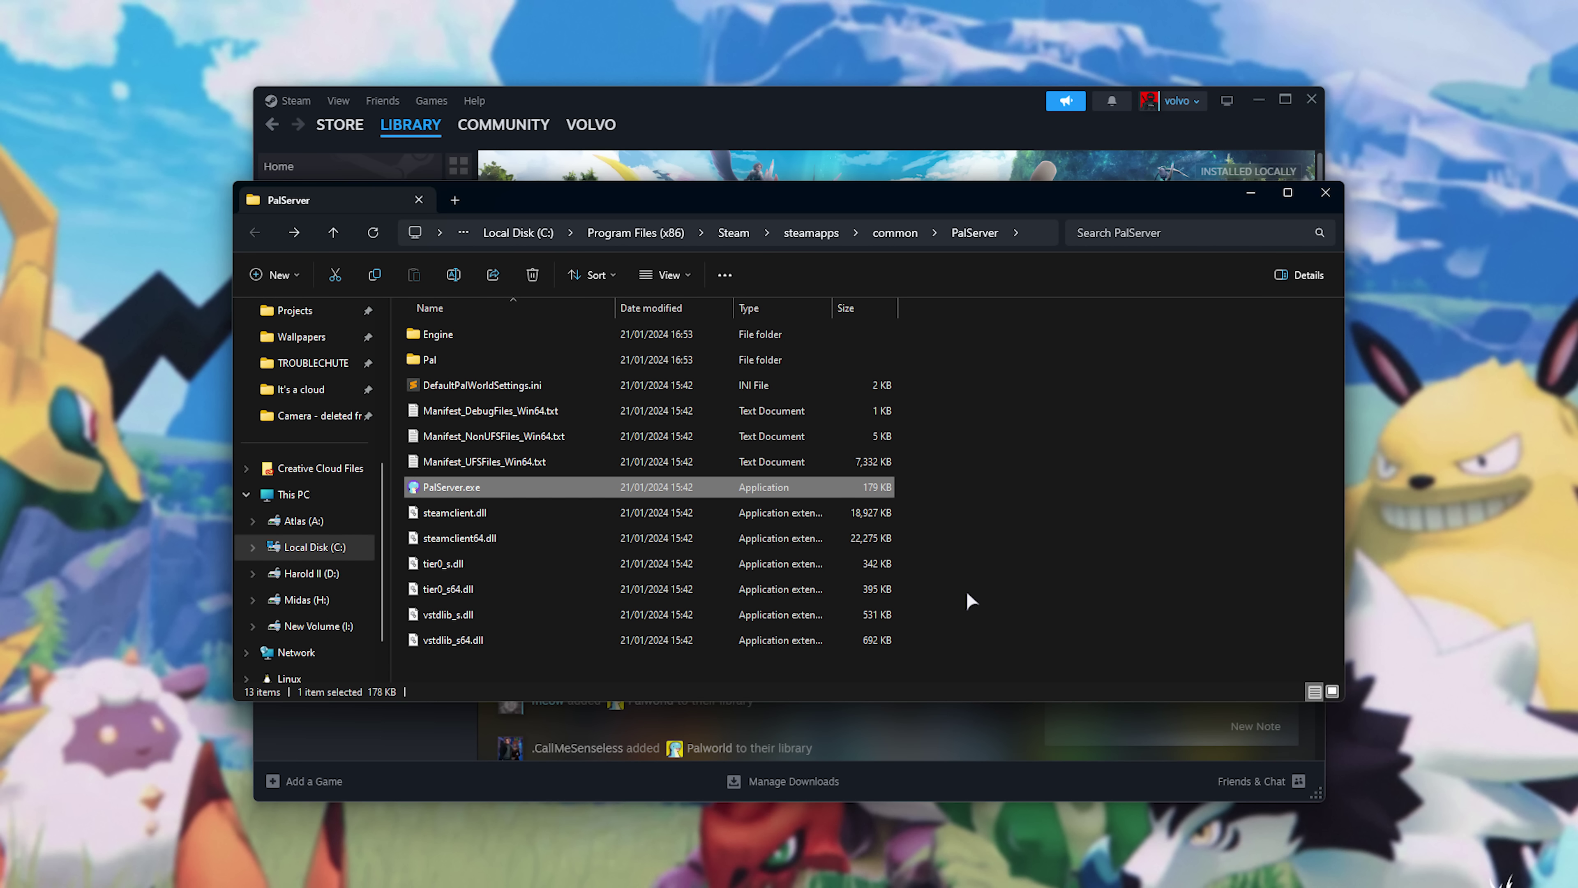
click(1019, 474)
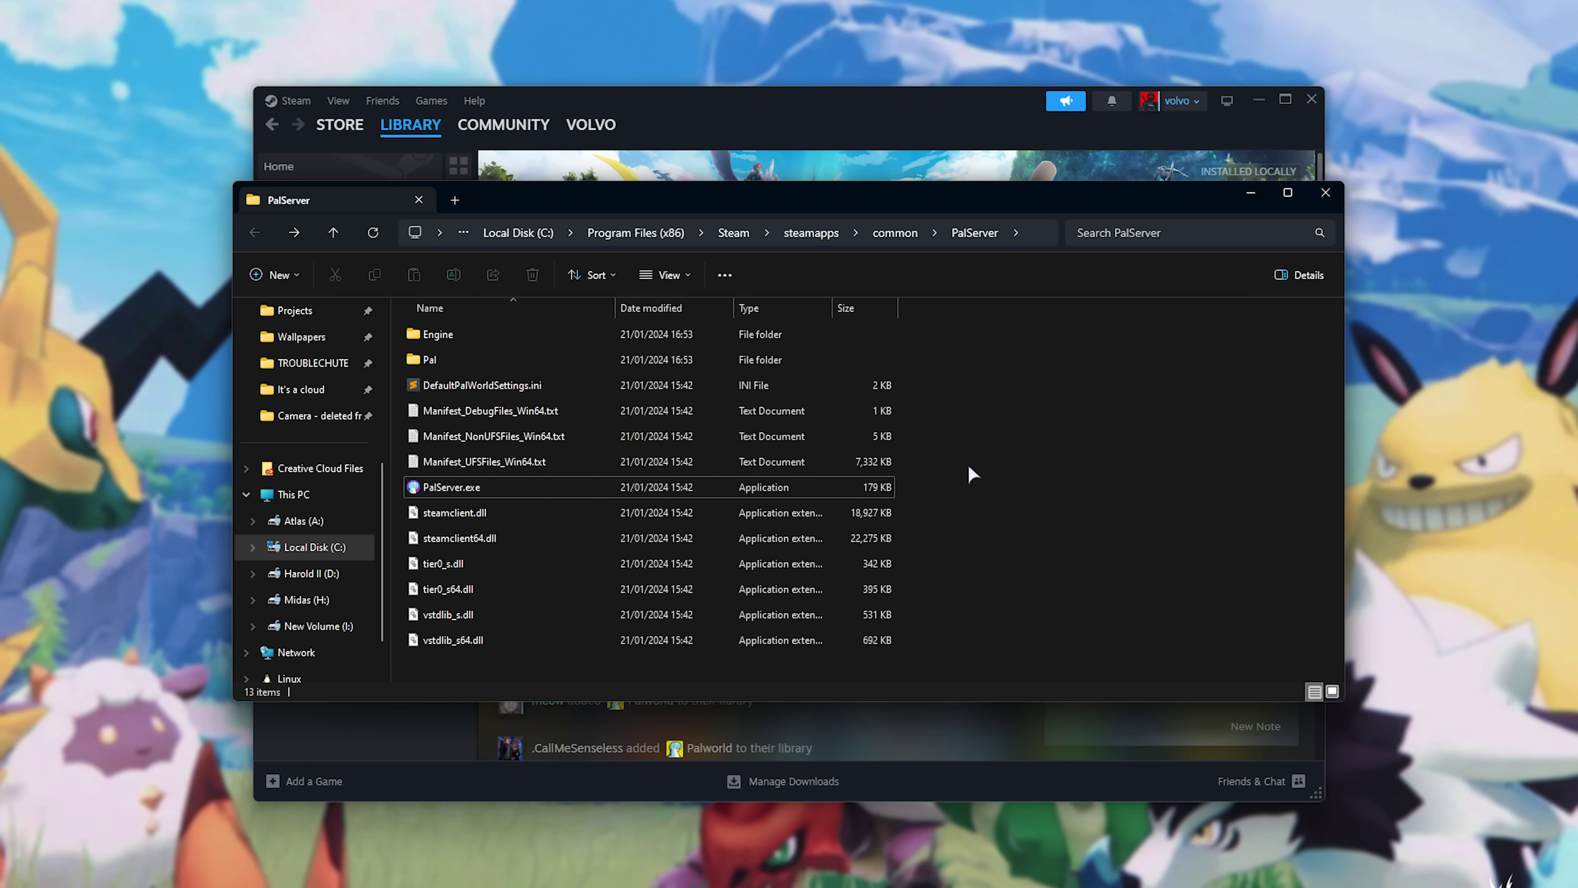
click(973, 172)
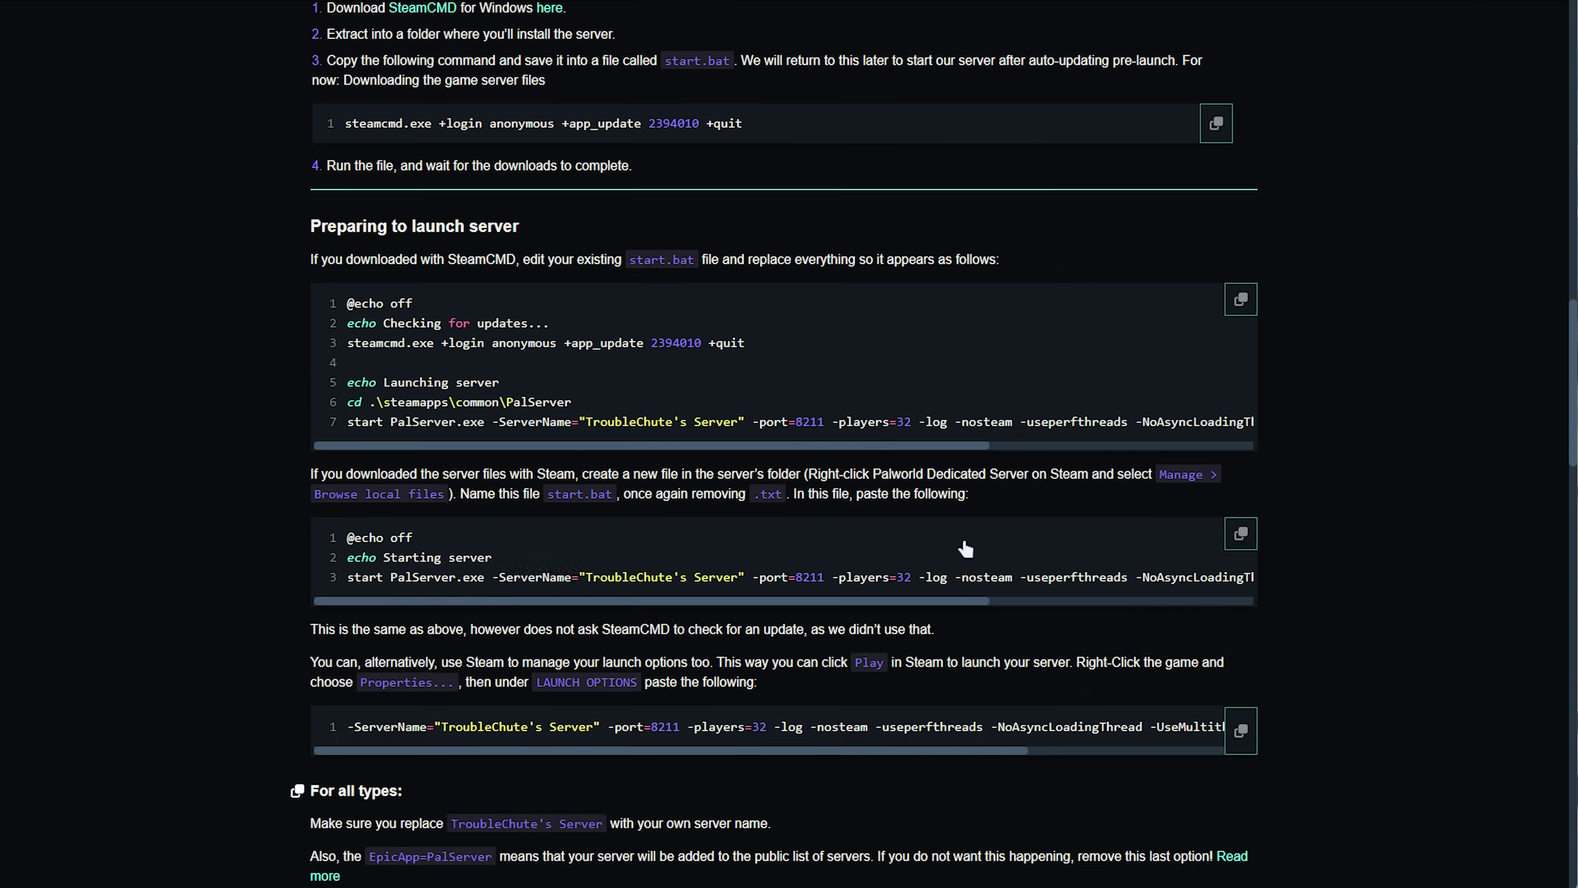
Copy the guide's launch-options line -ServerName="TroubleChute's Server" -port=8211 from 'Preparing to launch server'.
scroll(988, 554, up, 20)
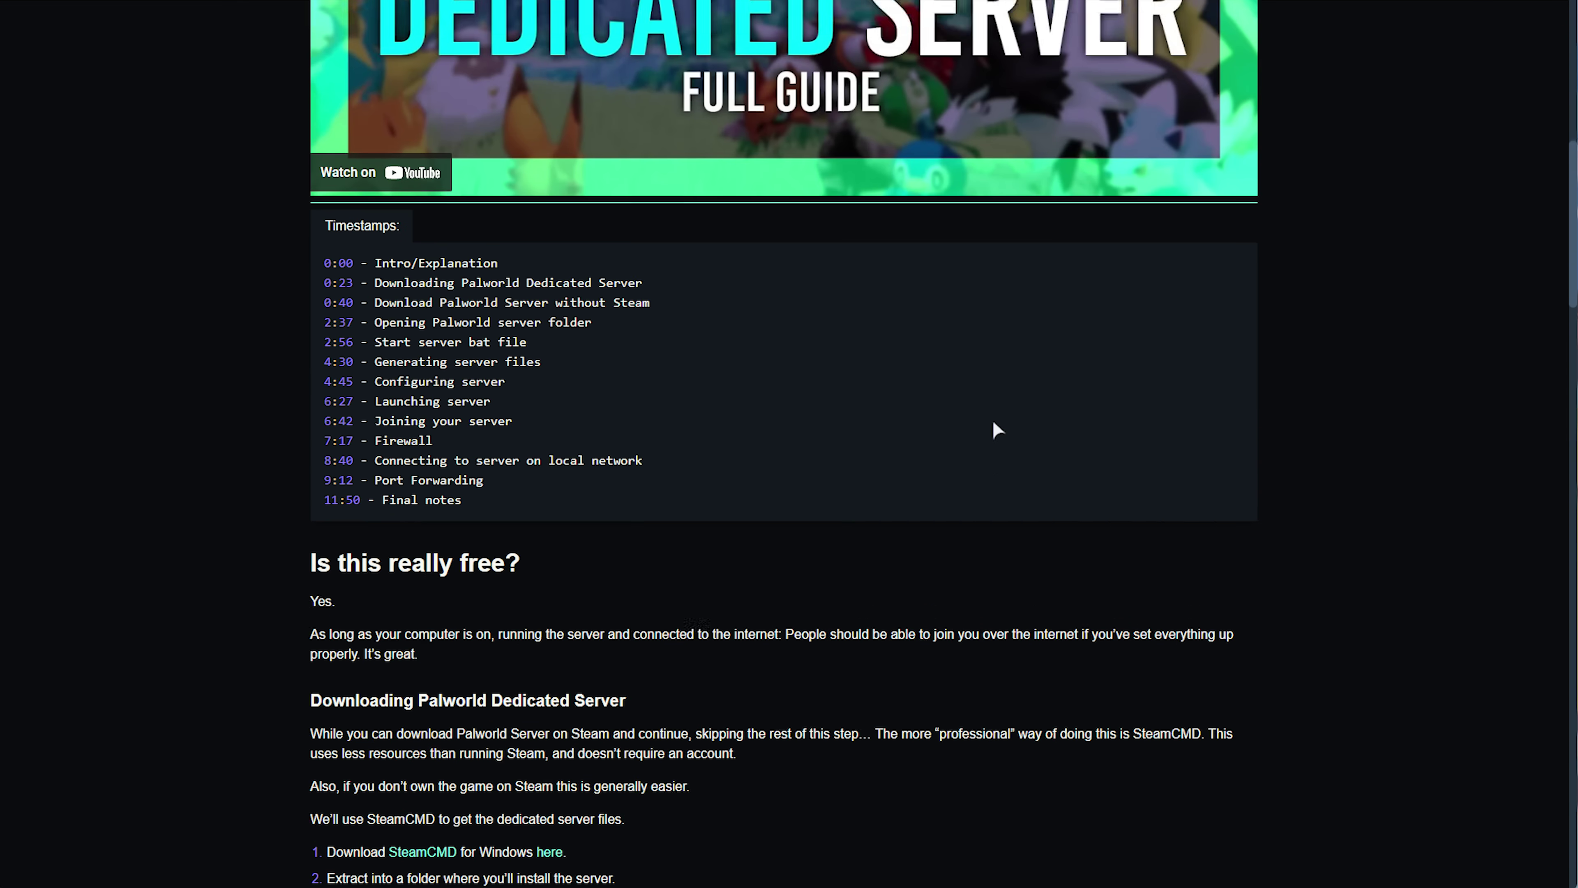
scroll(938, 410, down, 15)
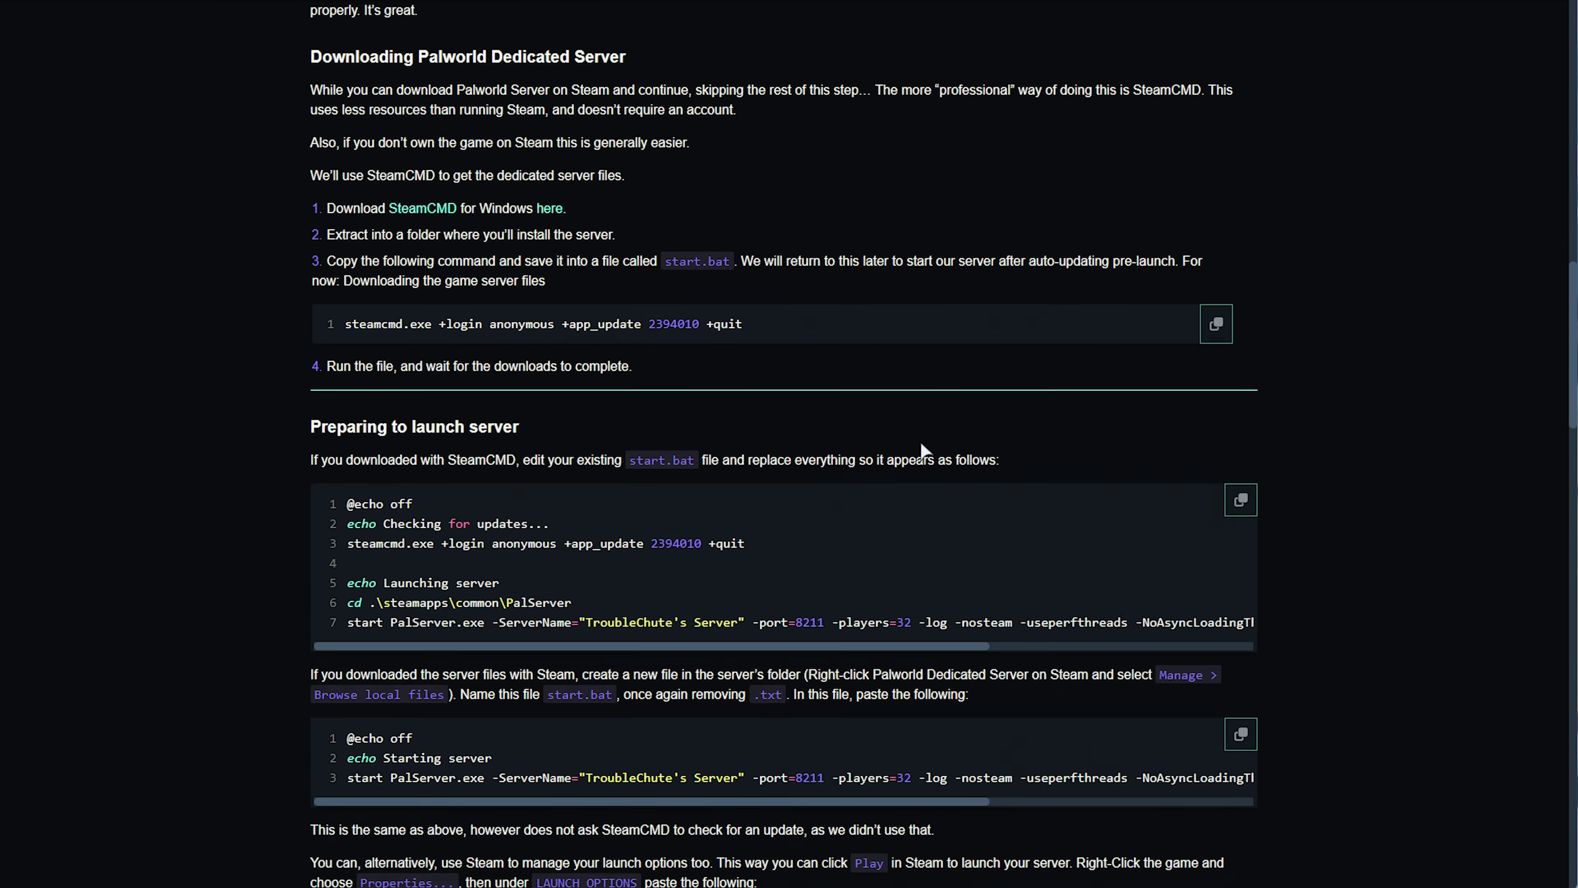
scroll(920, 440, down, 1)
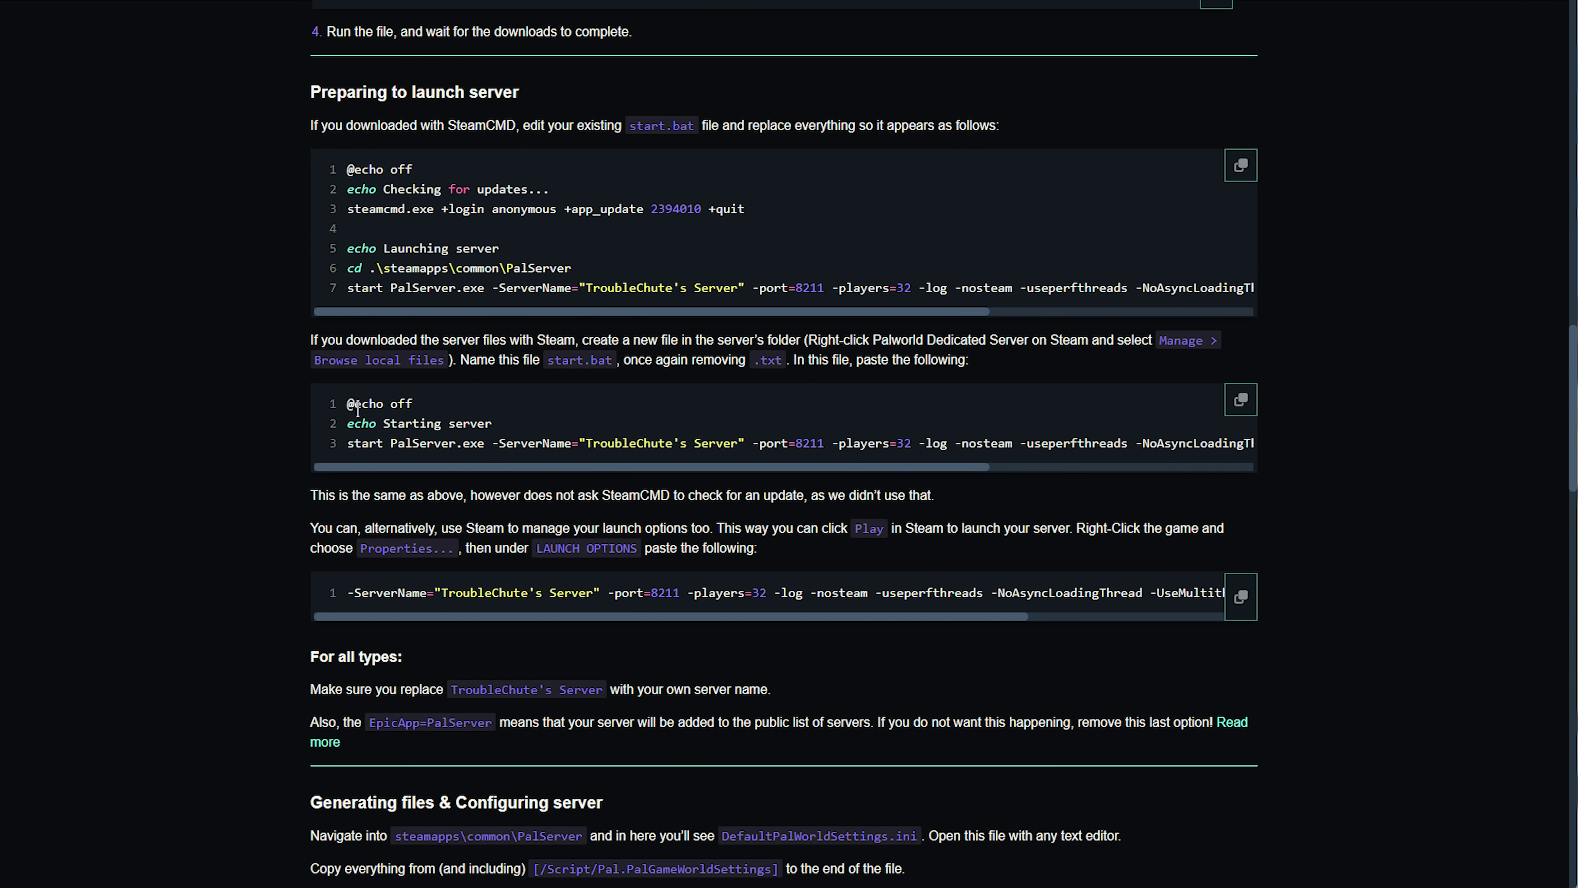
drag(357, 407, 957, 445)
click(904, 466)
drag(364, 587, 1115, 589)
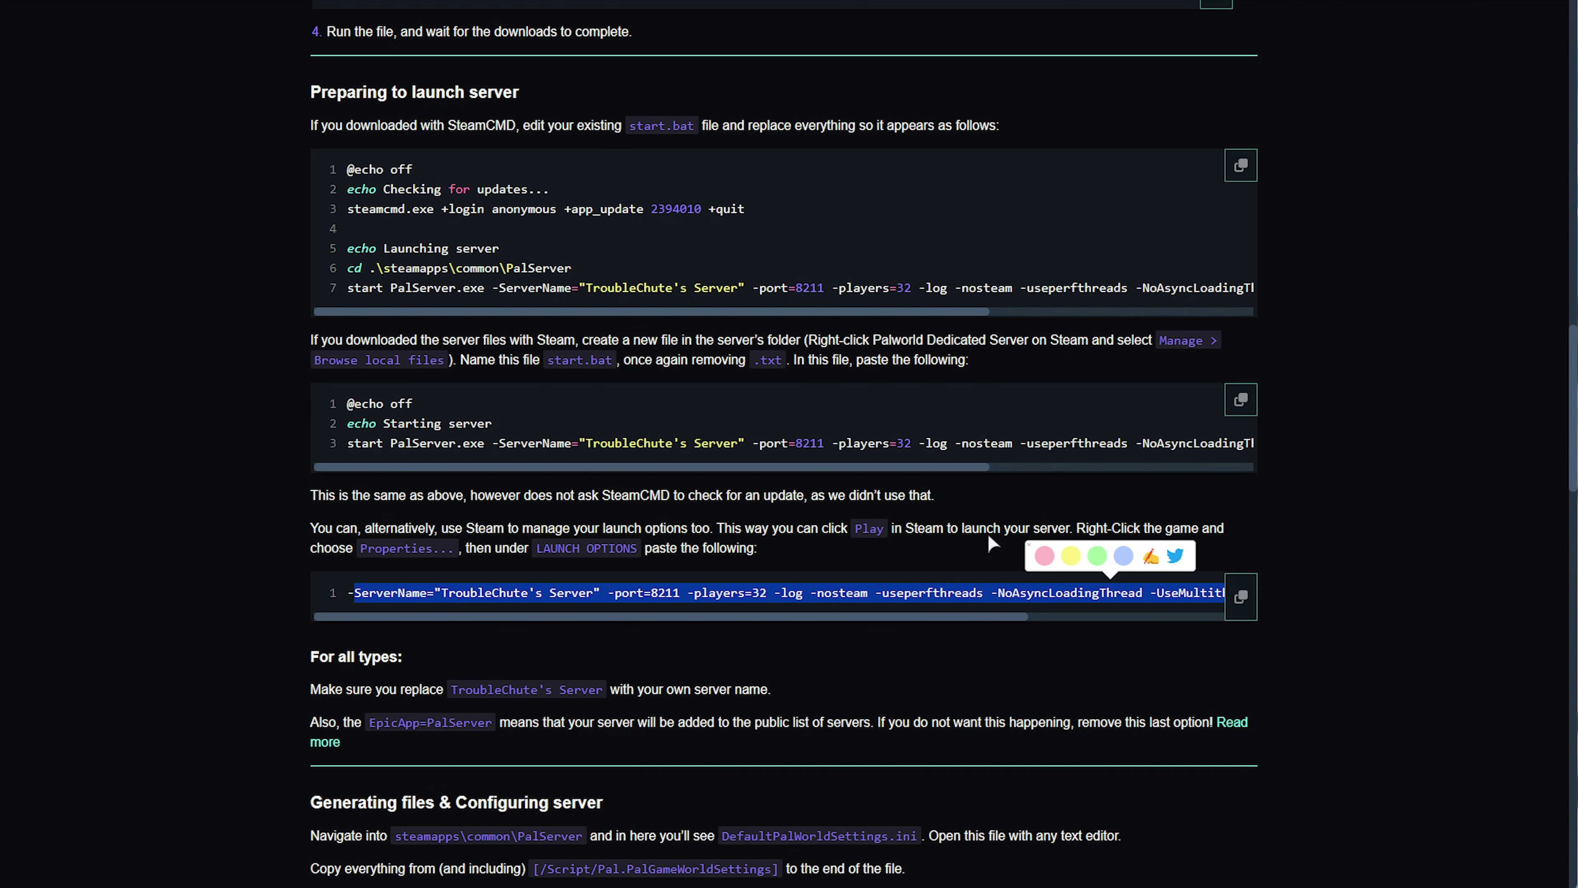
mouse_move(1566, 358)
mouse_down()
mouse_move(1558, 43)
mouse_move(1556, 357)
mouse_up()
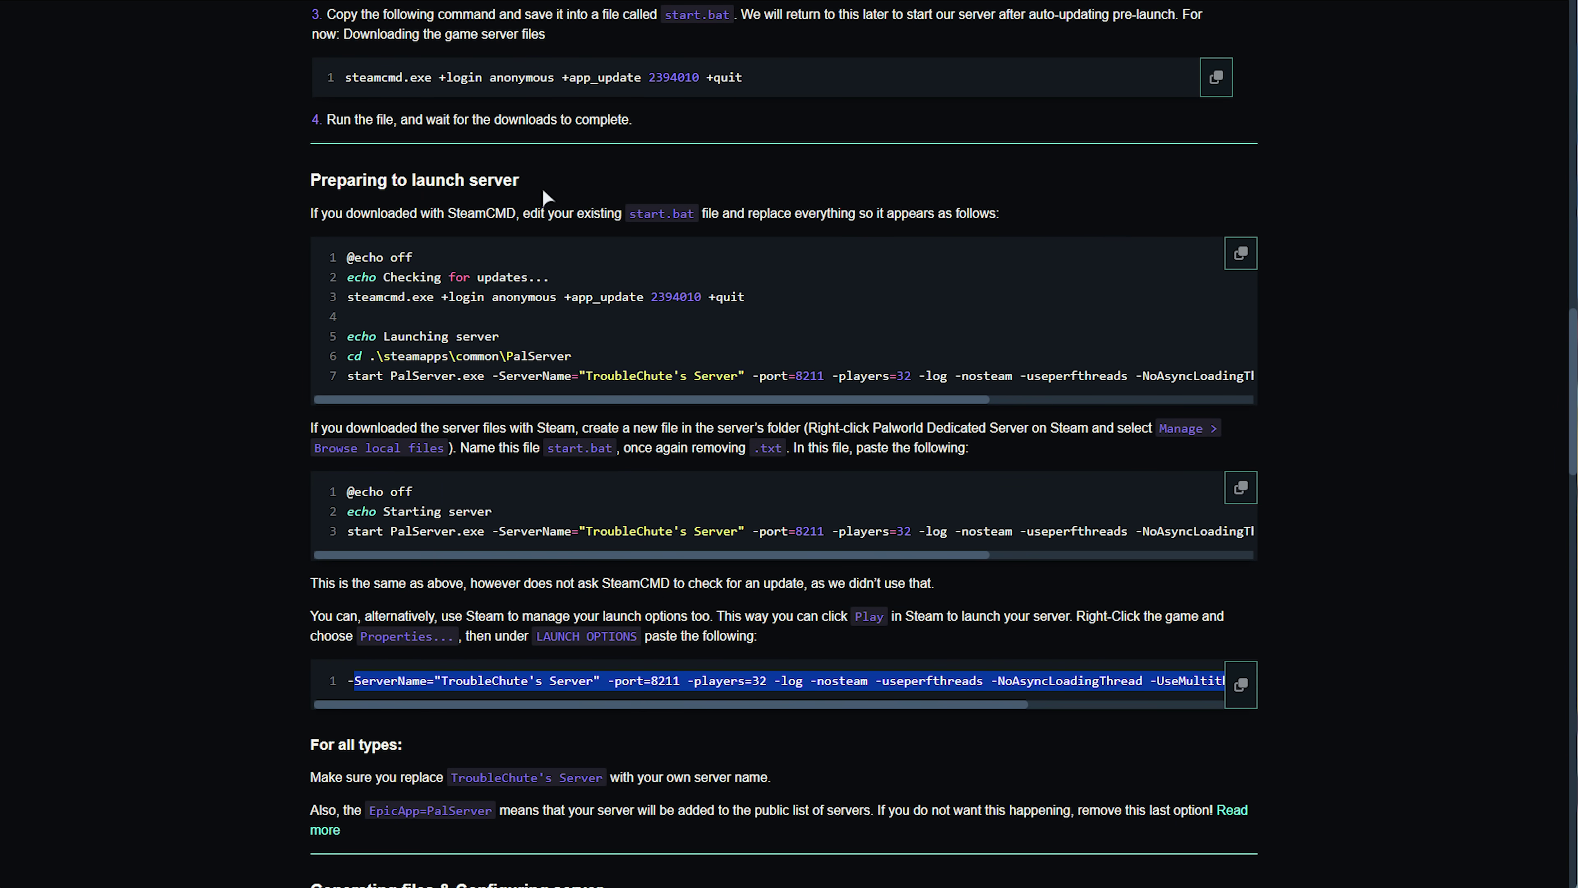
drag(544, 196, 324, 187)
scroll(363, 385, down, 3)
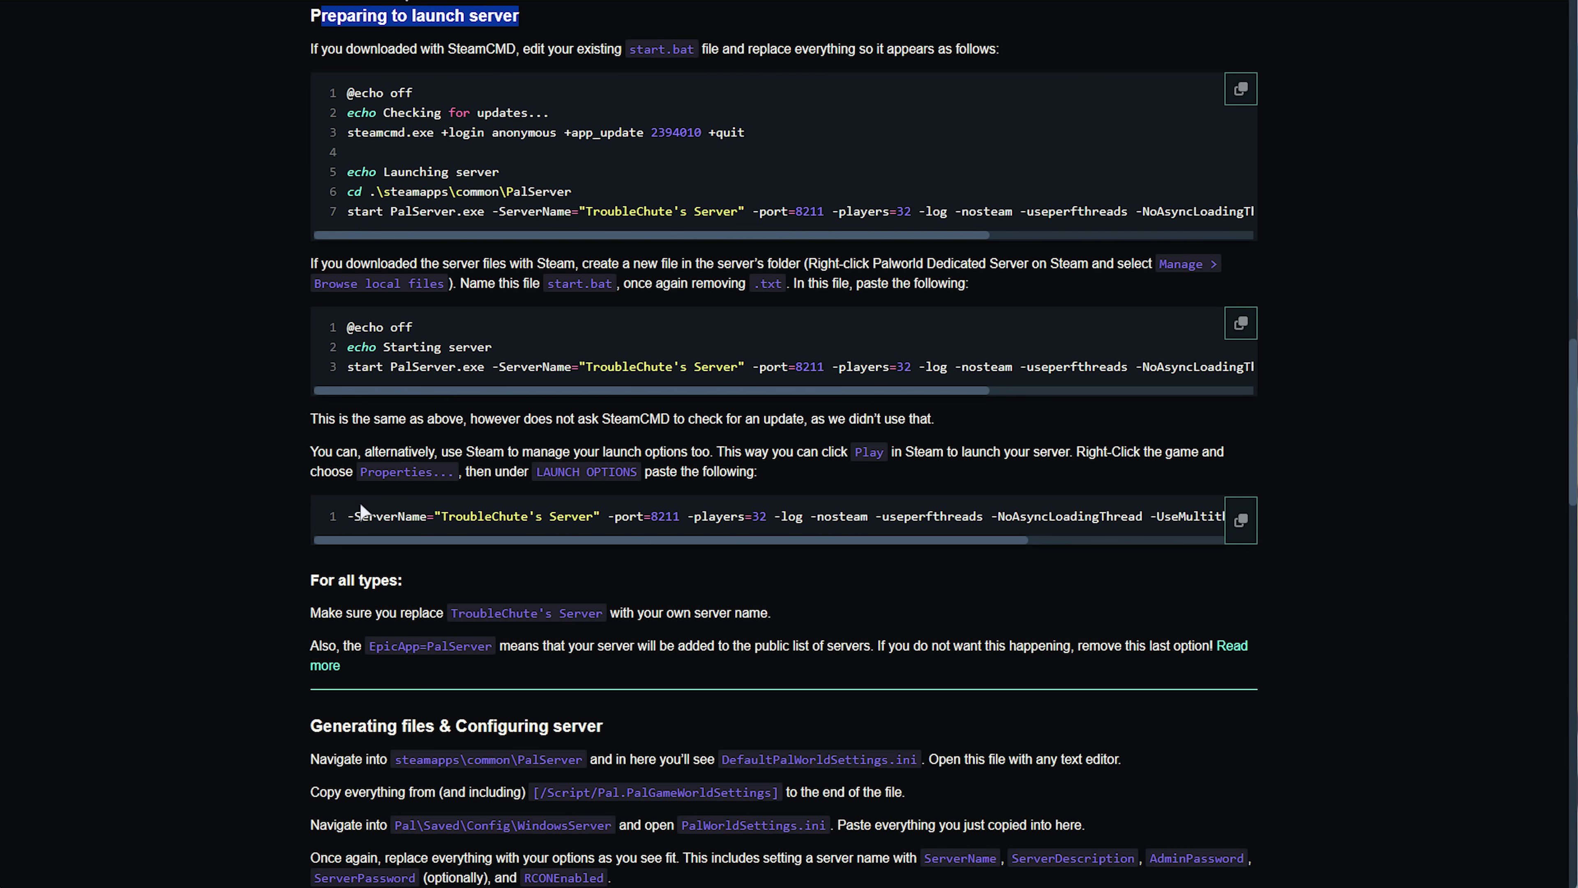
drag(357, 516, 1113, 516)
click(1265, 521)
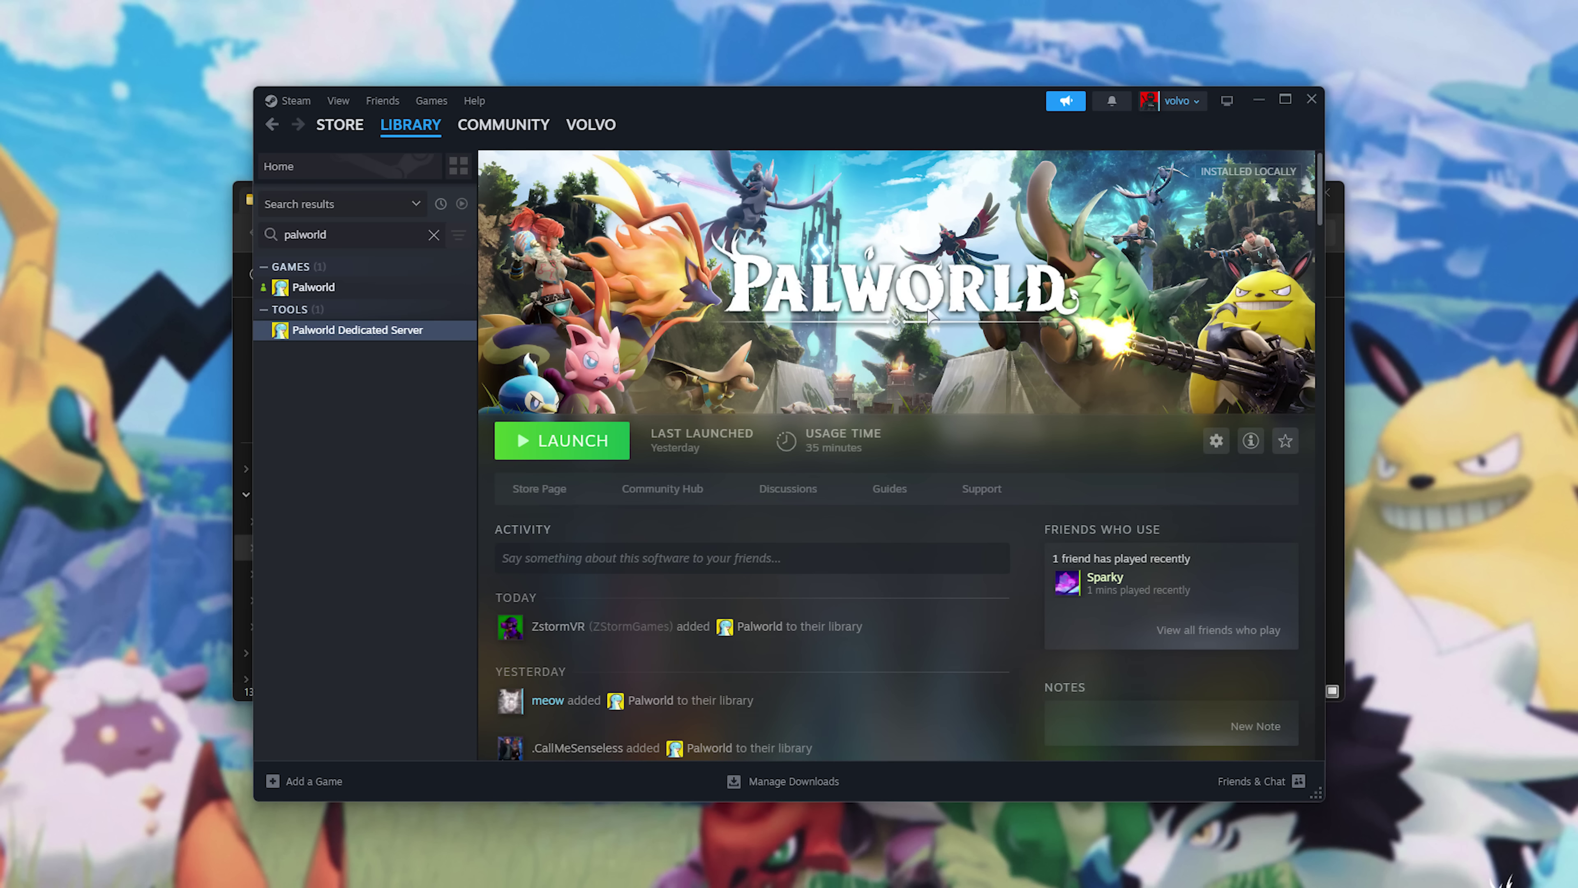
Paste the launch options with port 8211 and -players=32 into Palworld Dedicated Server's Properties and review them.
right_click(417, 336)
click(501, 491)
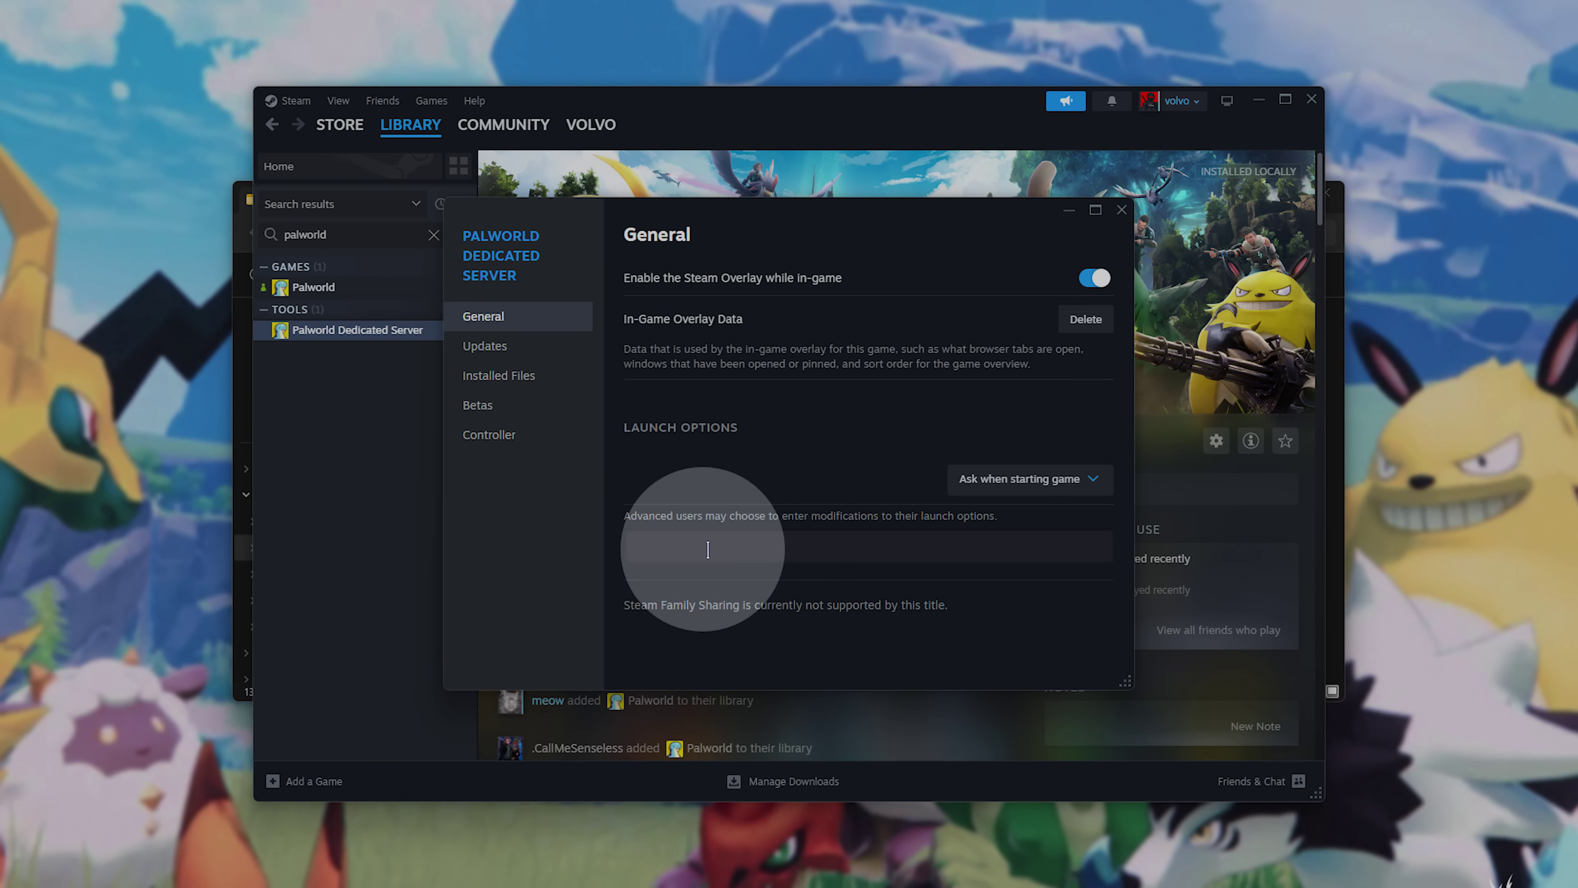
key(ctrl+v)
drag(762, 552, 599, 553)
double_click(750, 548)
drag(749, 548, 809, 547)
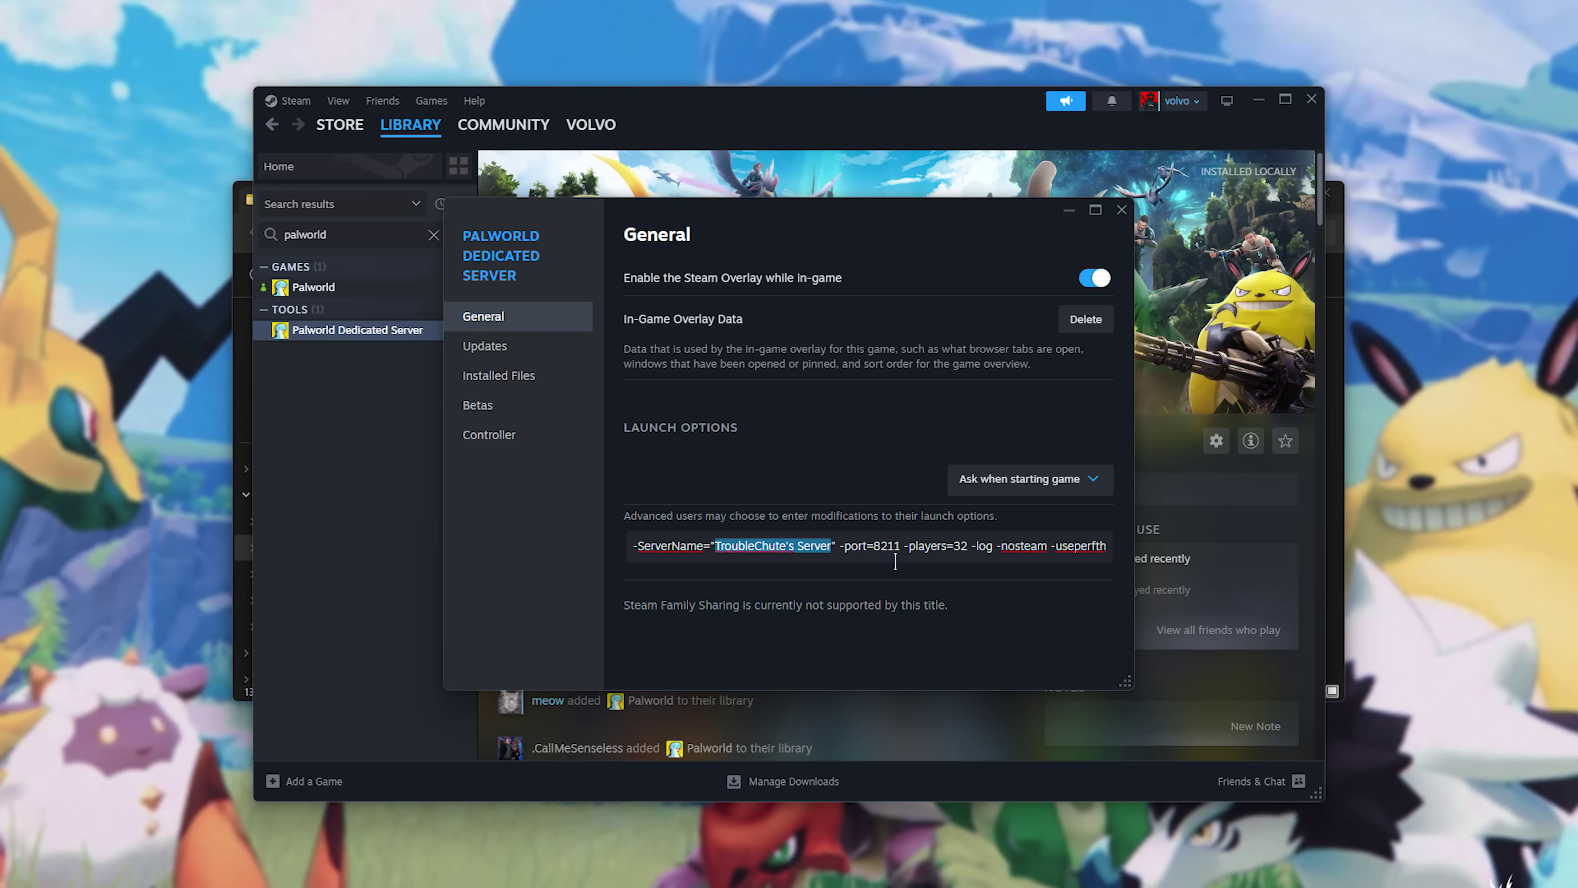
double_click(888, 546)
click(969, 546)
click(1010, 547)
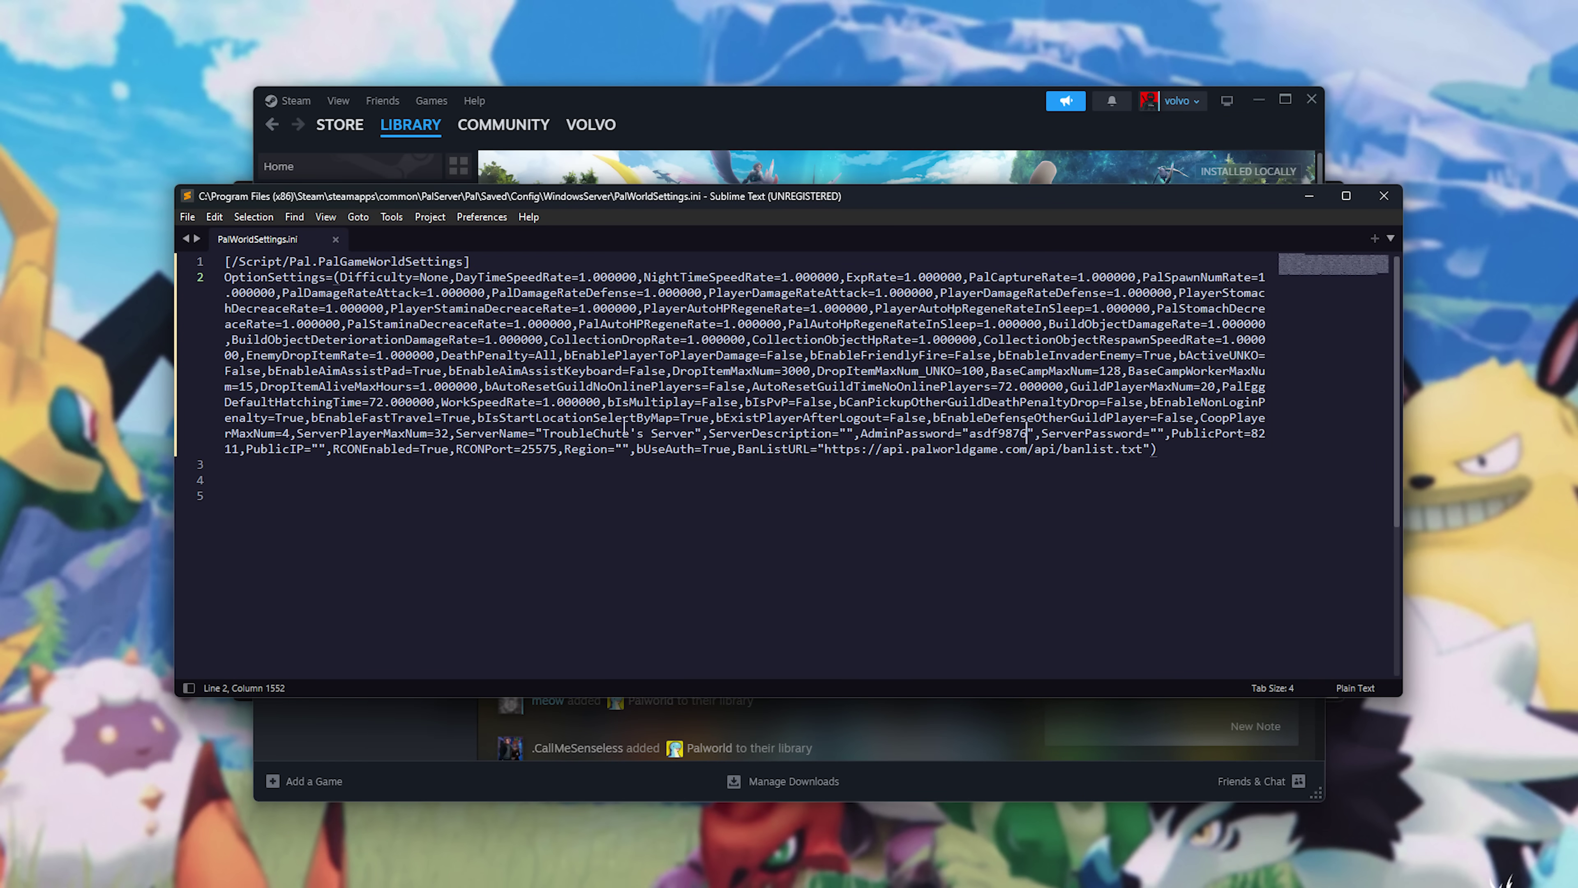
Compare PalWorldSettings.ini's ServerName with the launch options, check EpicApp=PalServer, then close Properties.
double_click(624, 433)
drag(624, 433, 650, 431)
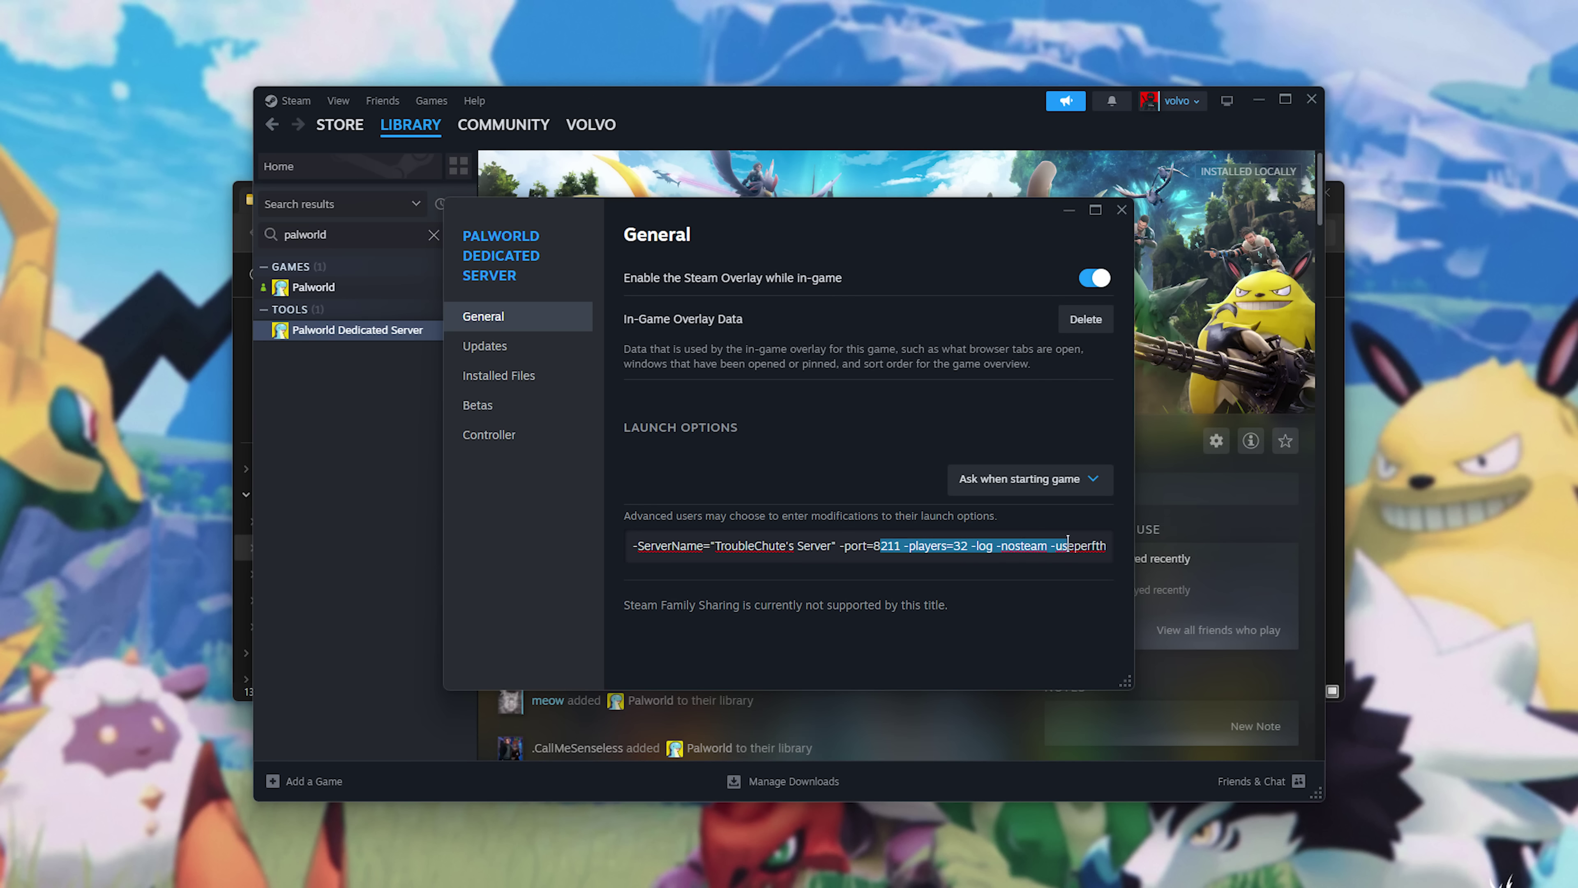
drag(1112, 546, 1130, 547)
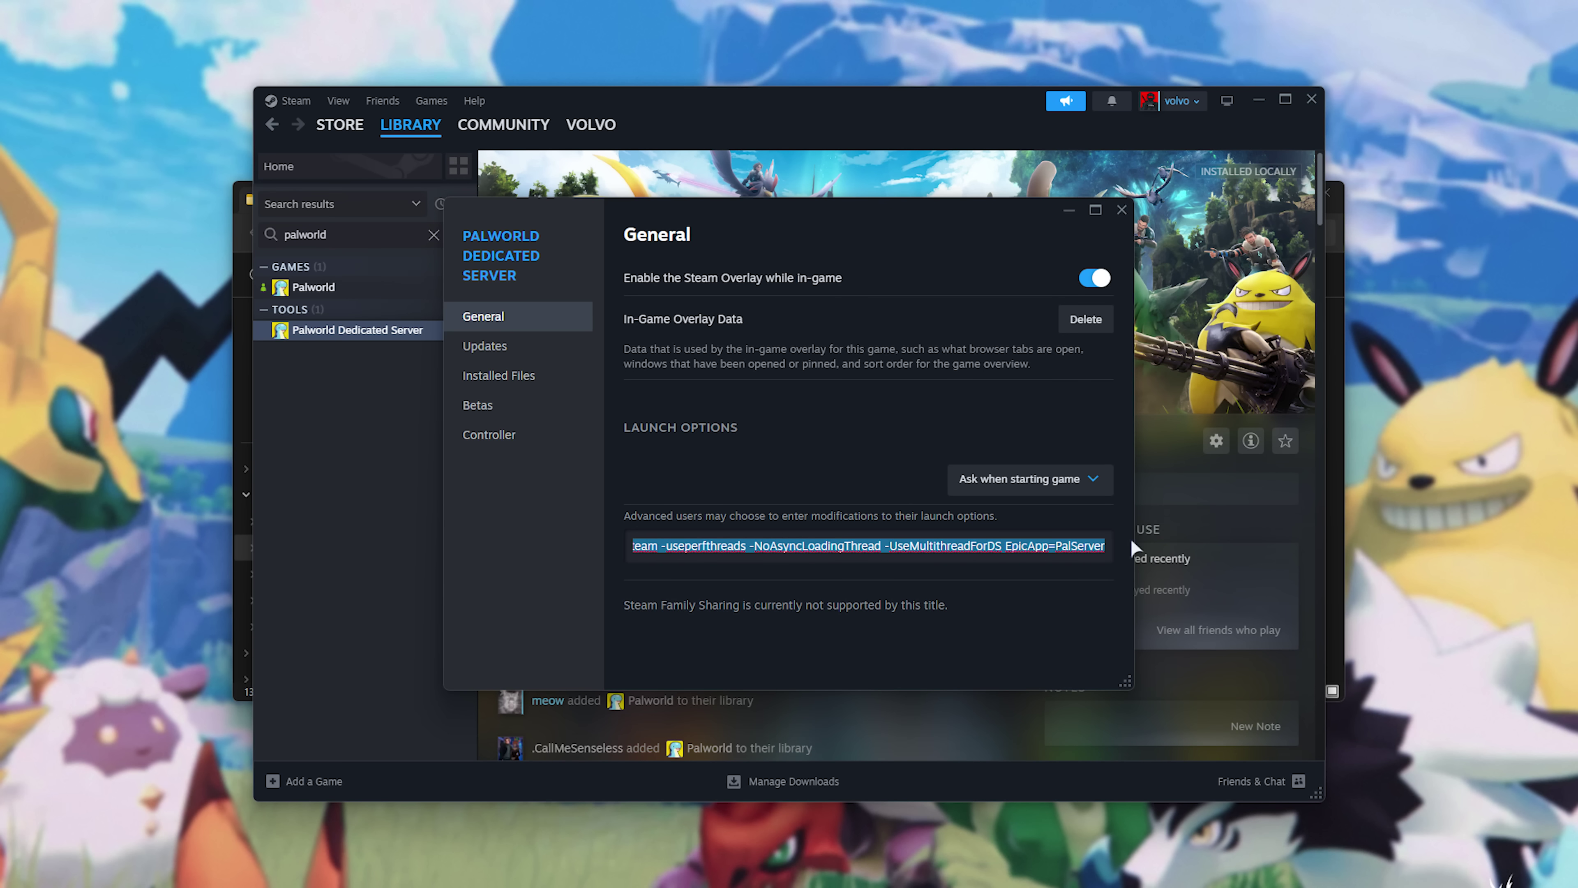
click(1035, 546)
drag(1005, 546, 1106, 546)
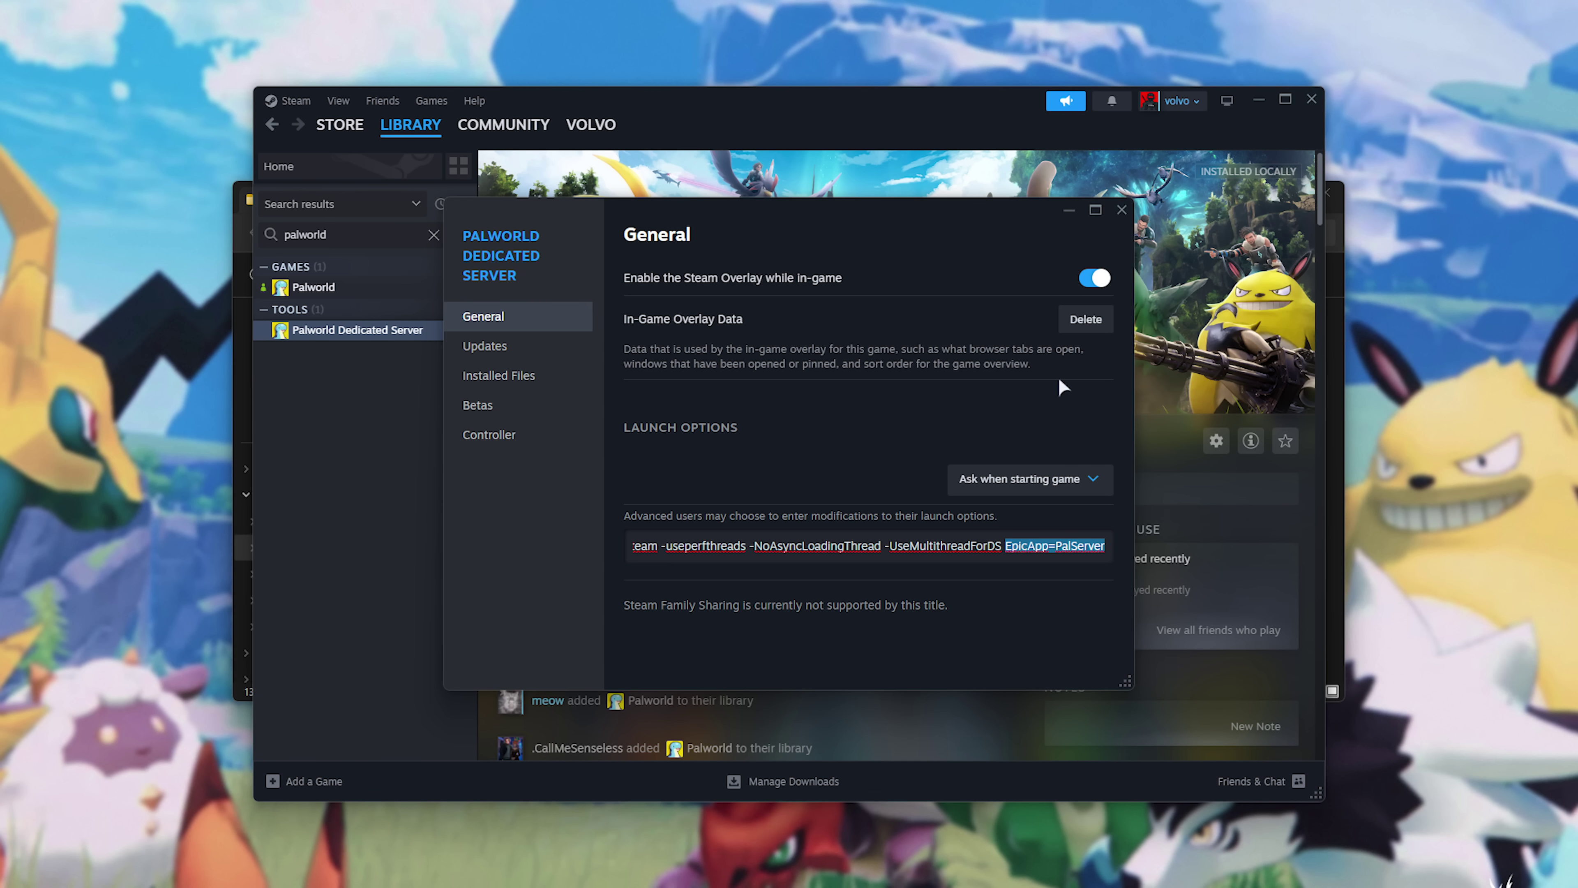
click(1122, 209)
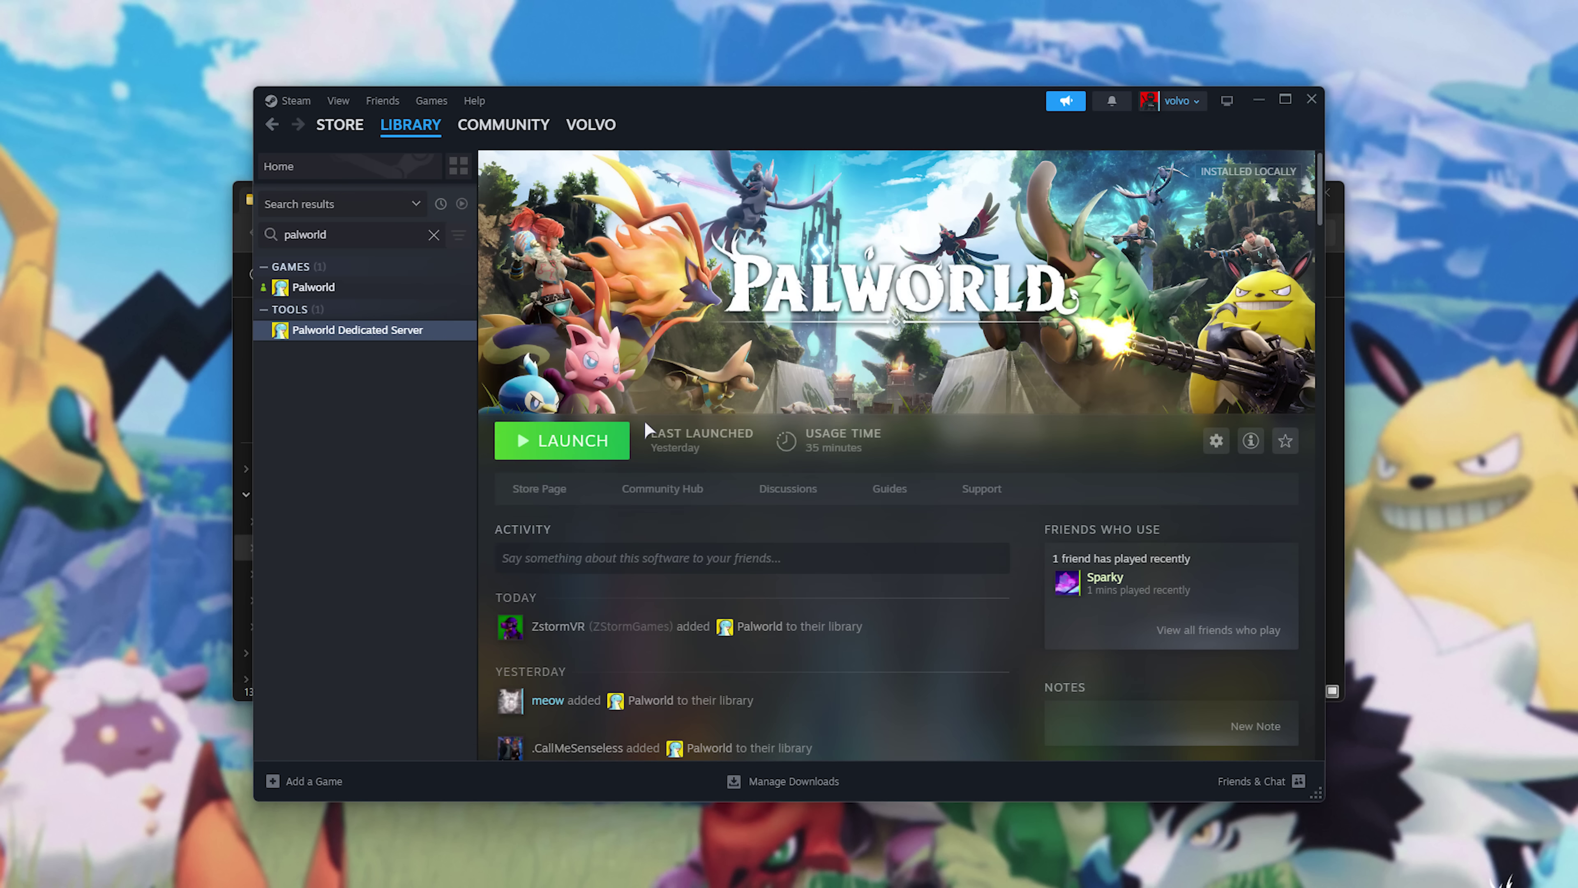
Launch Palworld Dedicated Server as a community server, then move its console window out of the way.
click(606, 447)
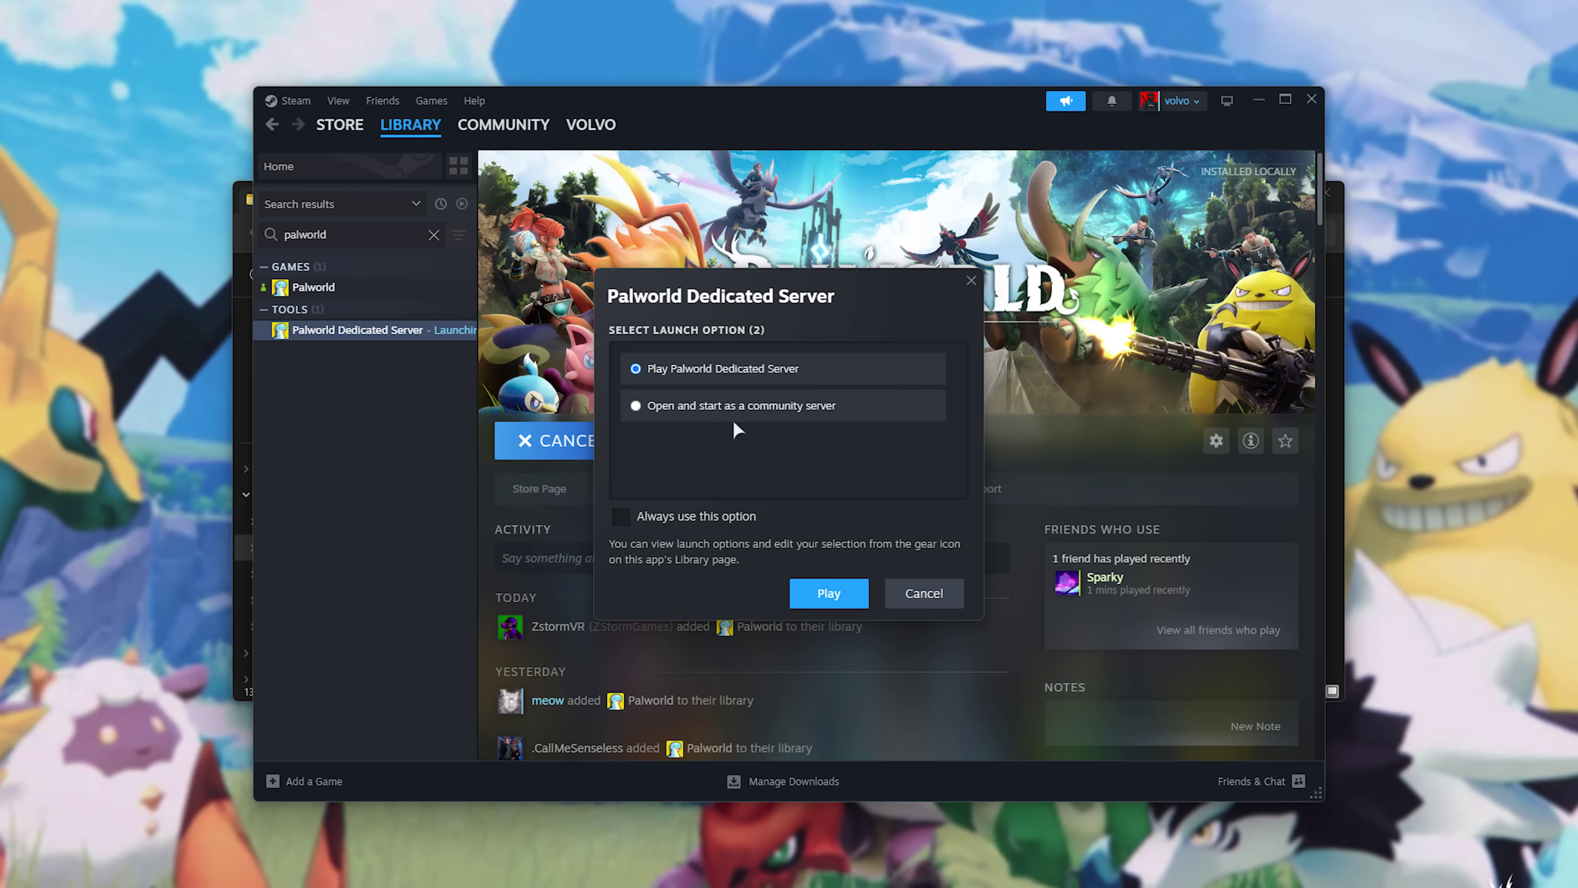
click(658, 412)
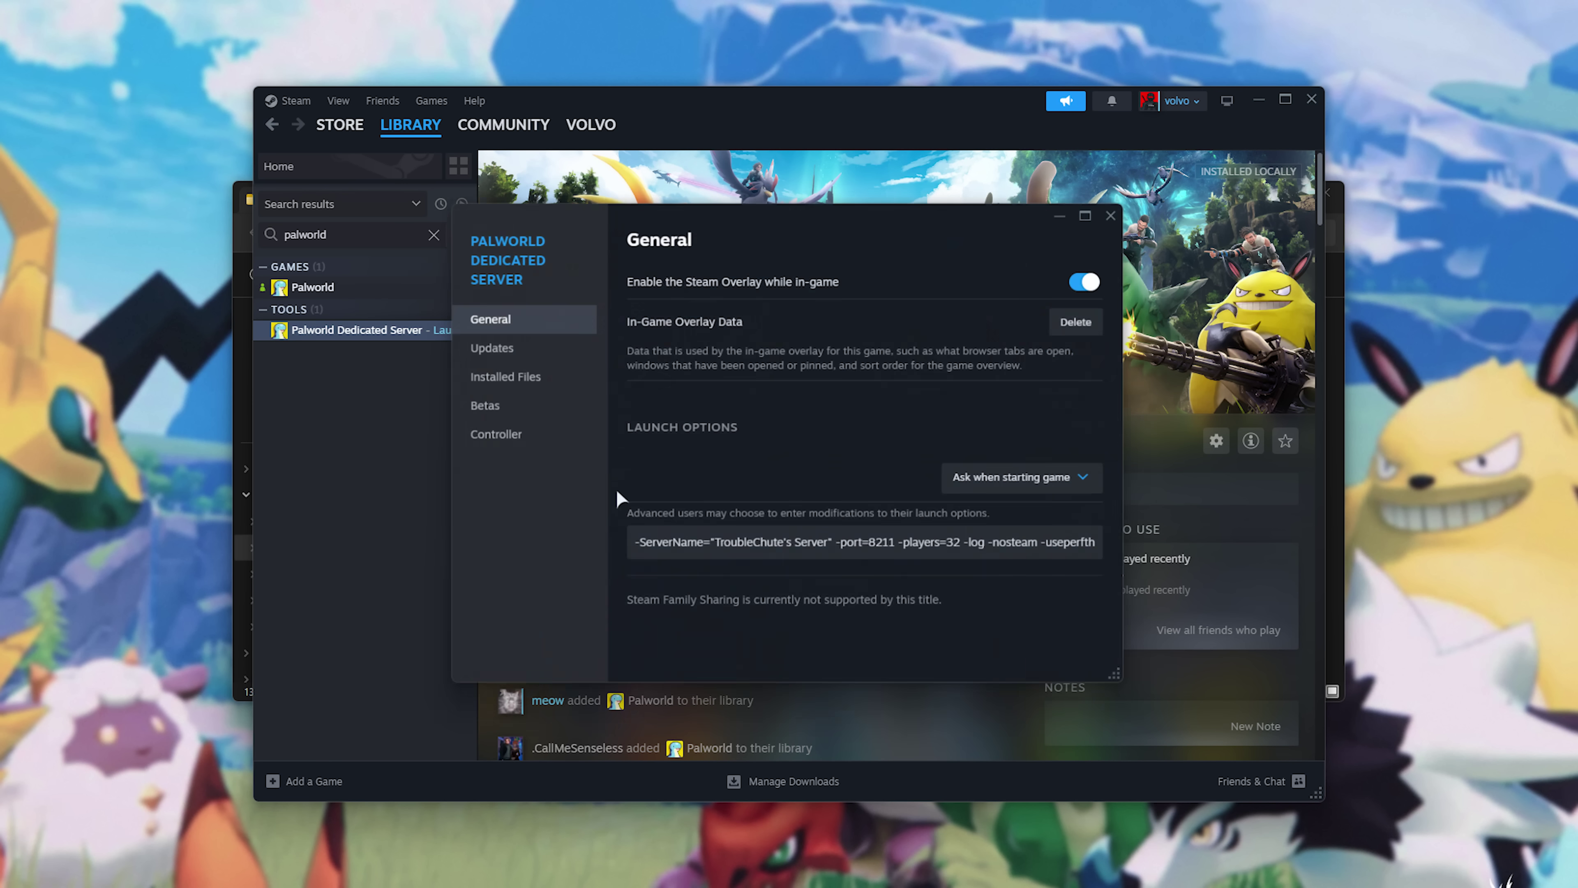
drag(870, 545, 1179, 548)
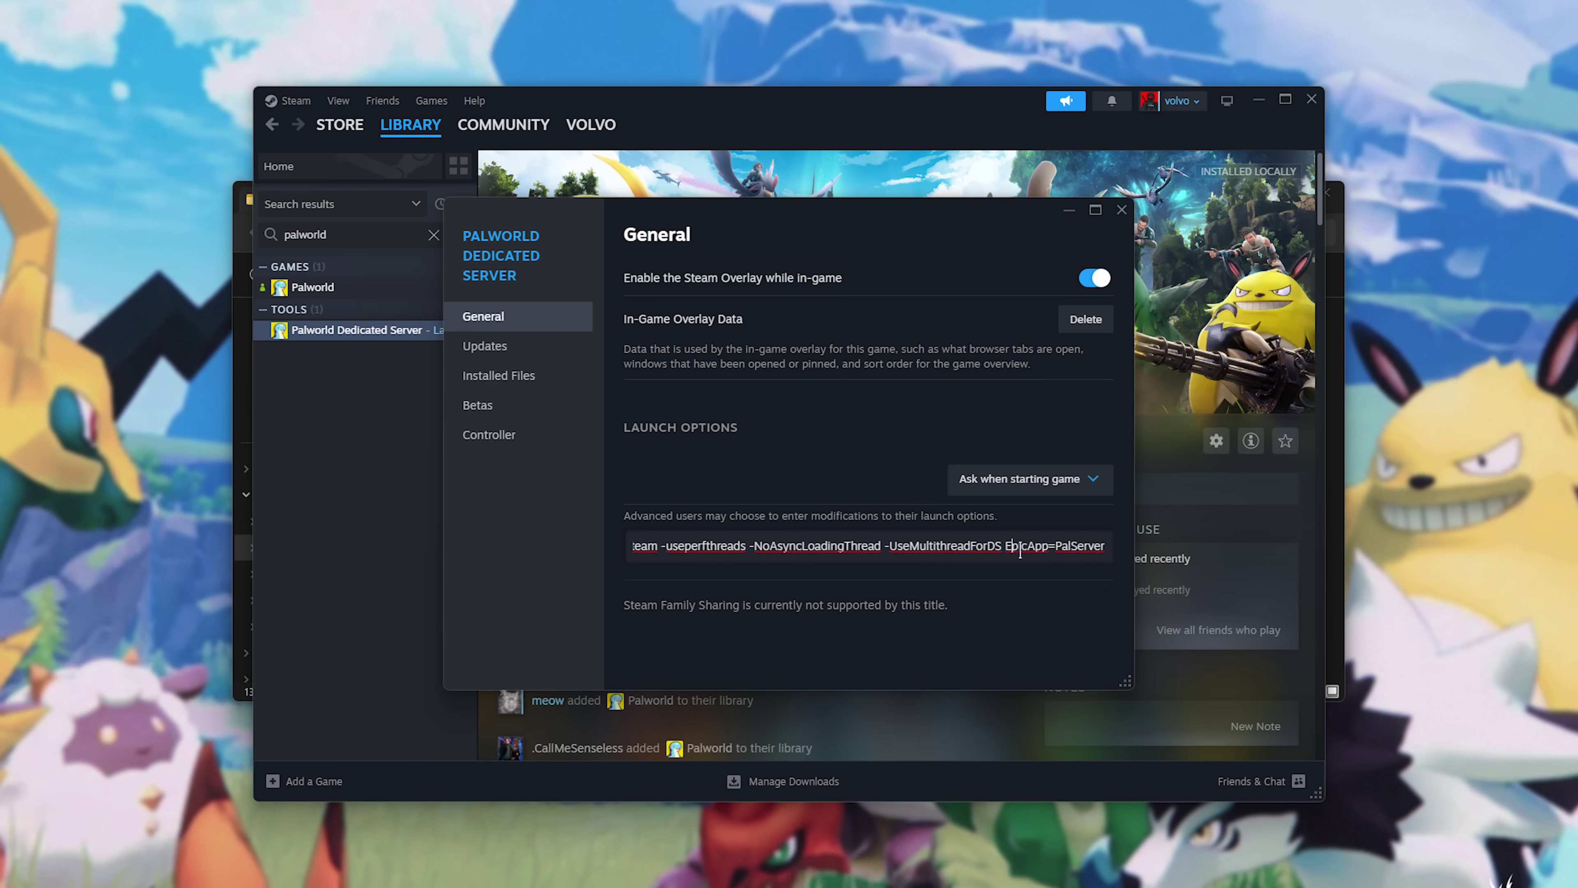
drag(1004, 545, 1106, 546)
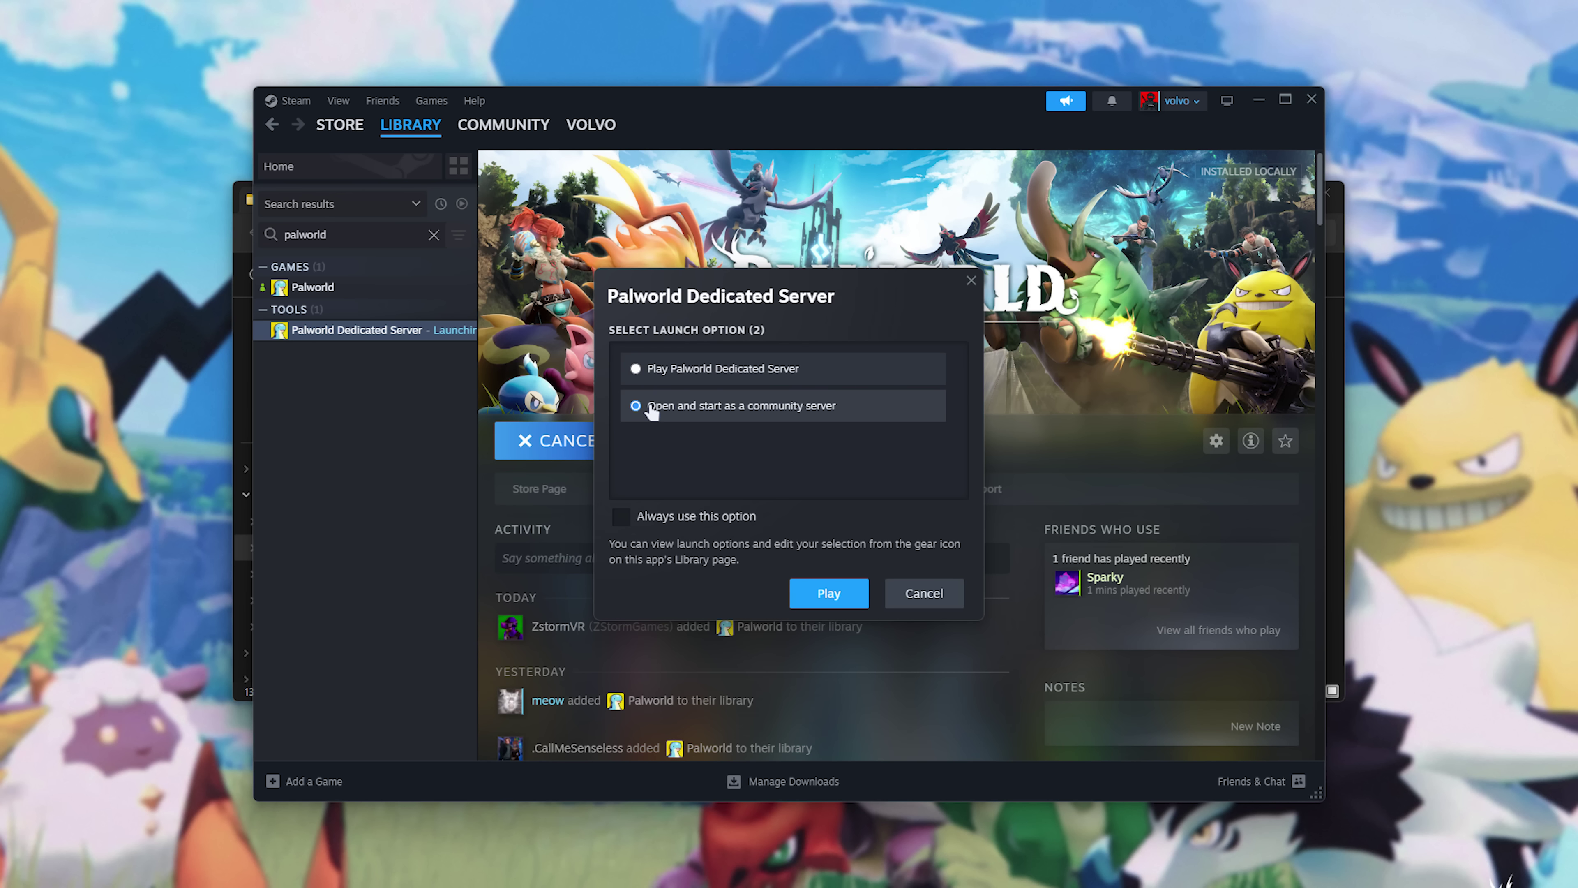
click(833, 595)
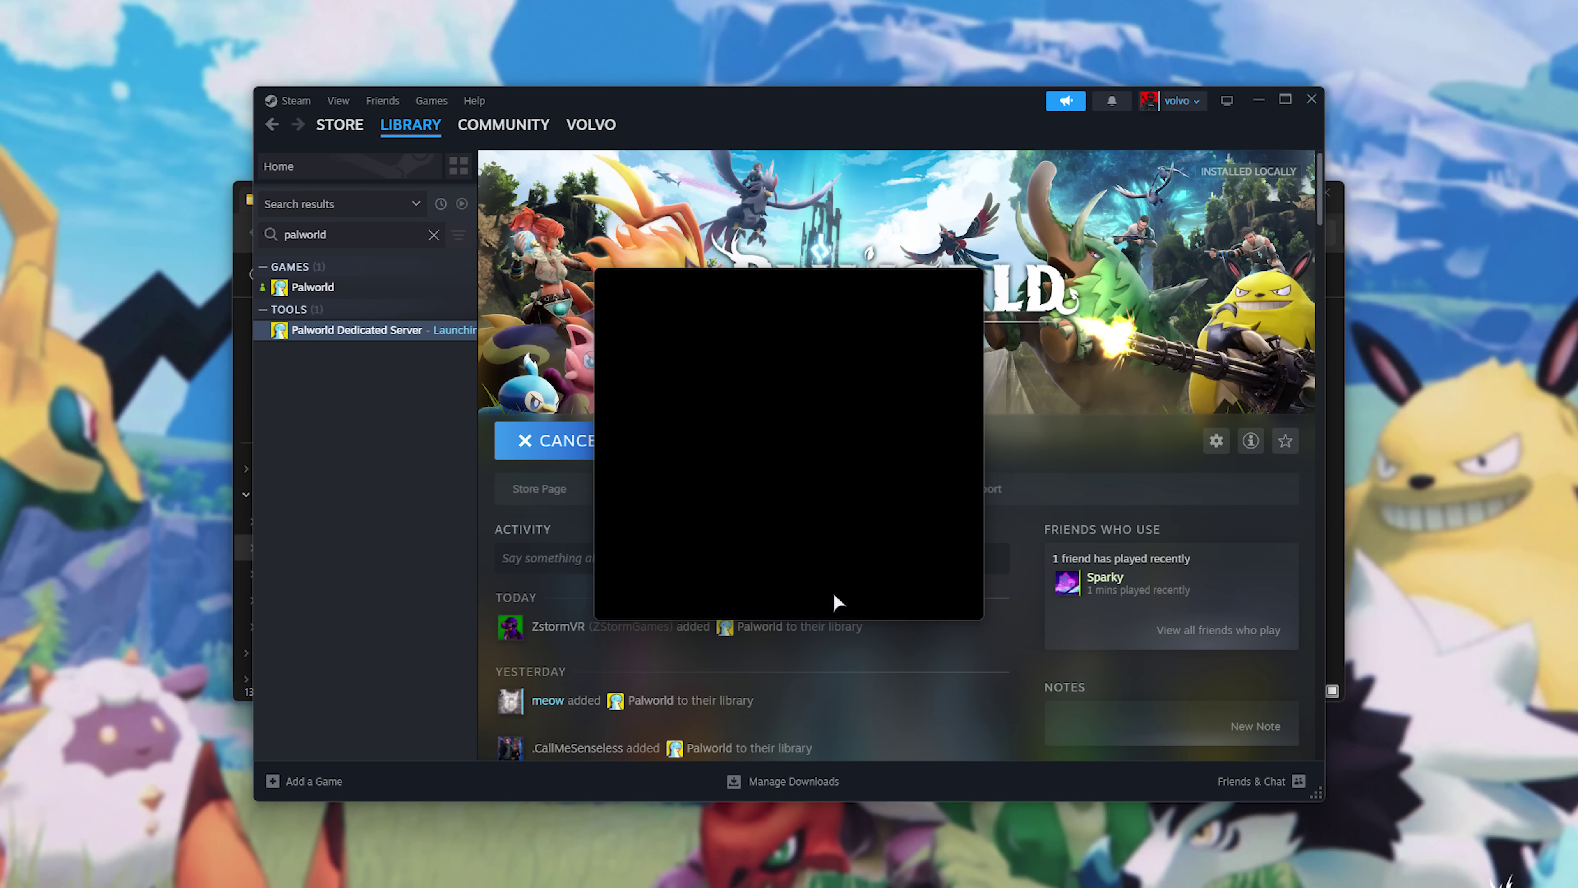
drag(620, 35, 1063, 227)
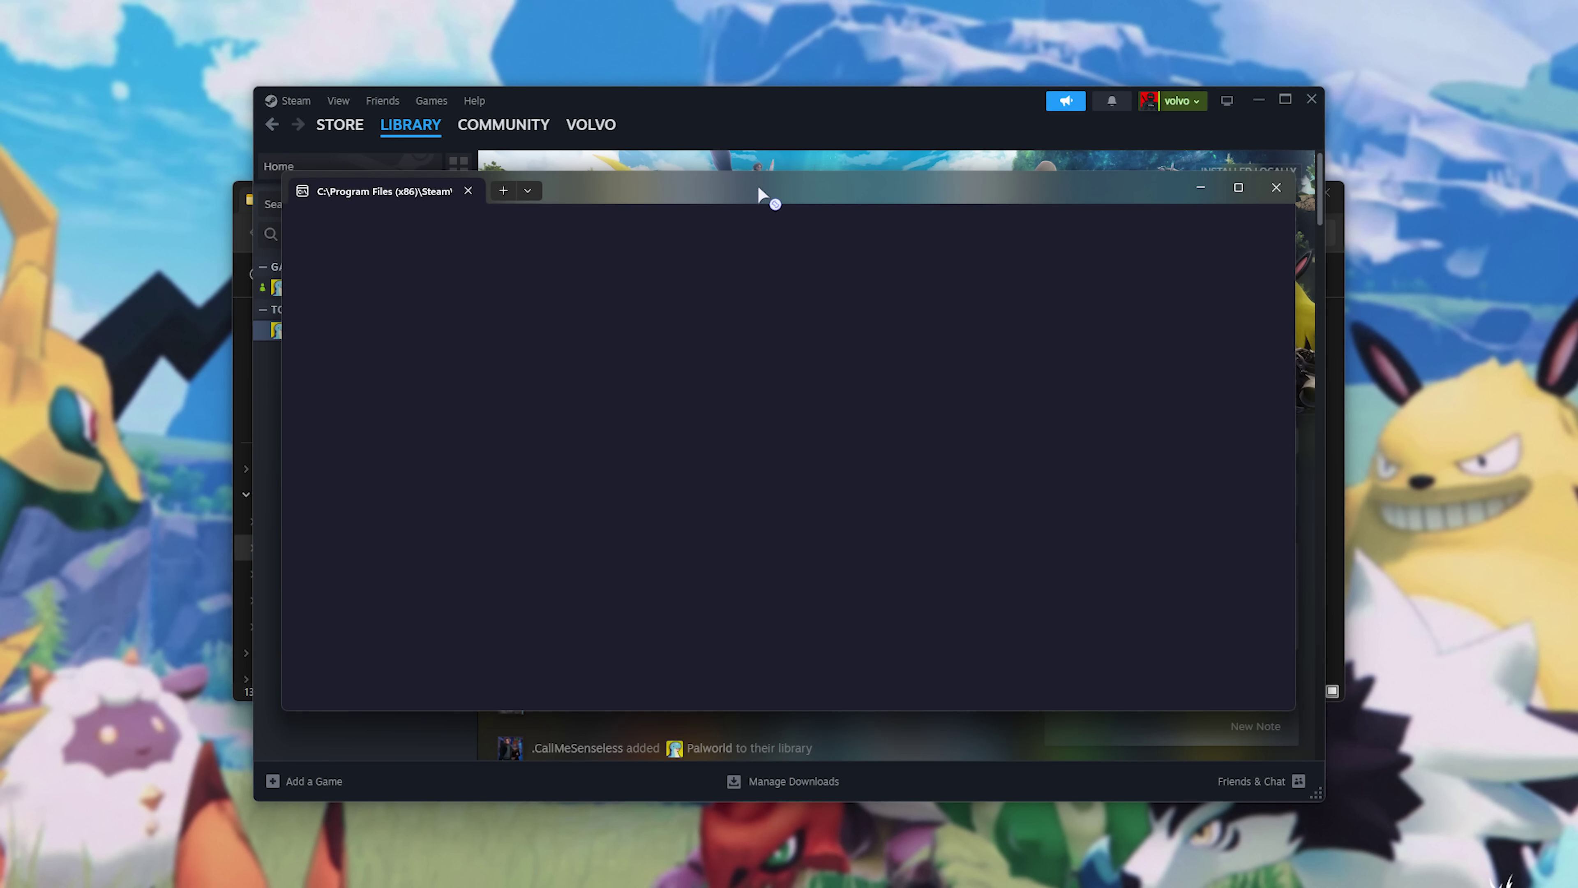
click(1202, 187)
Launch Palworld from the Steam library and open the dedicated server list.
click(380, 291)
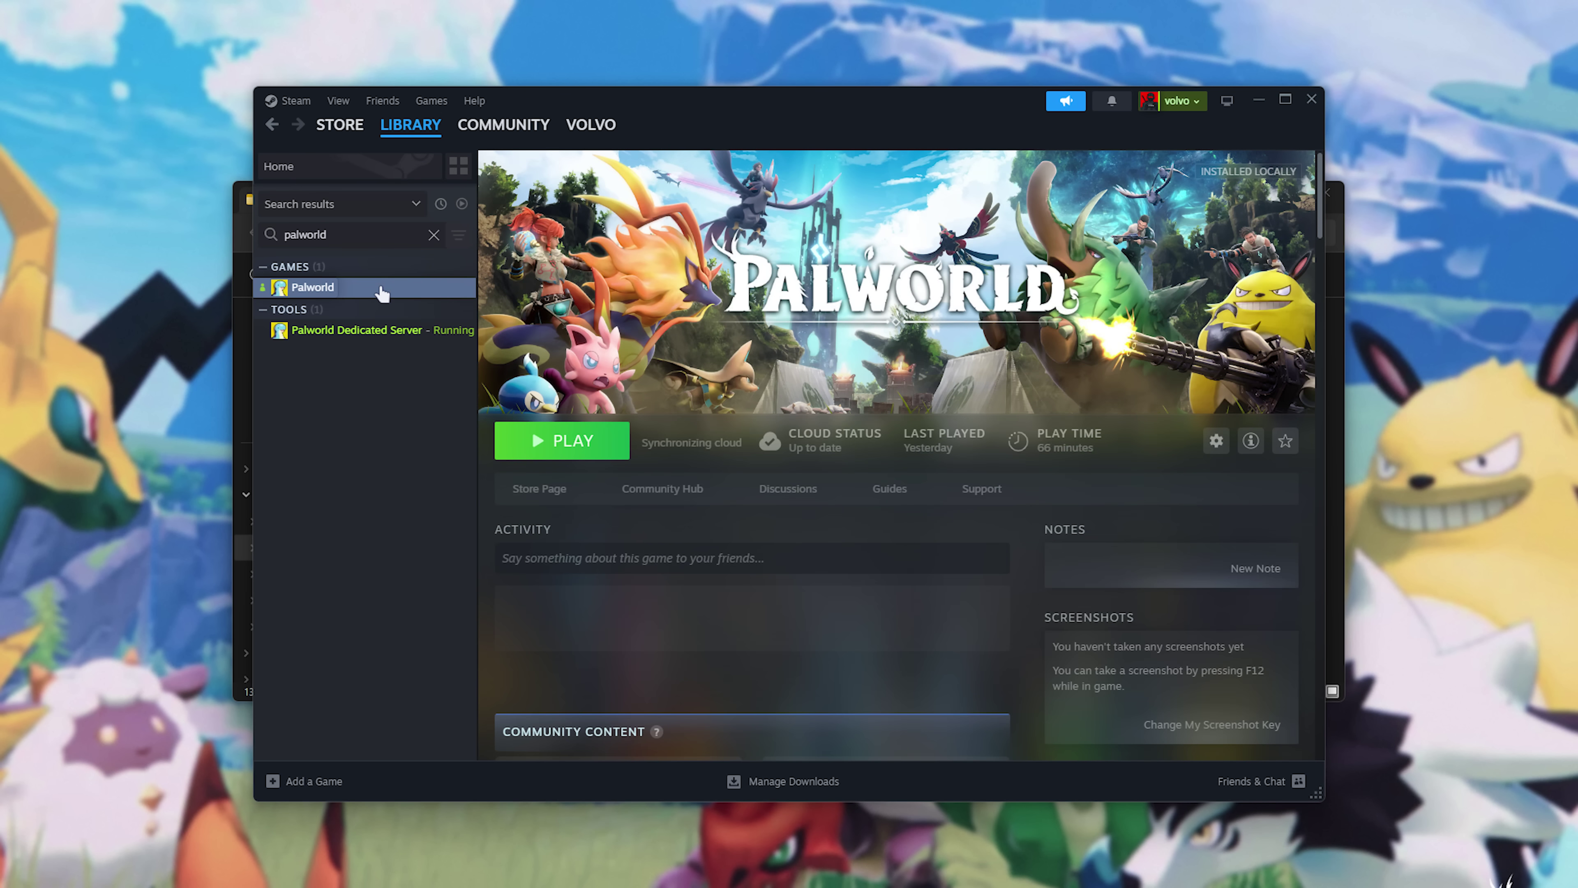
click(561, 440)
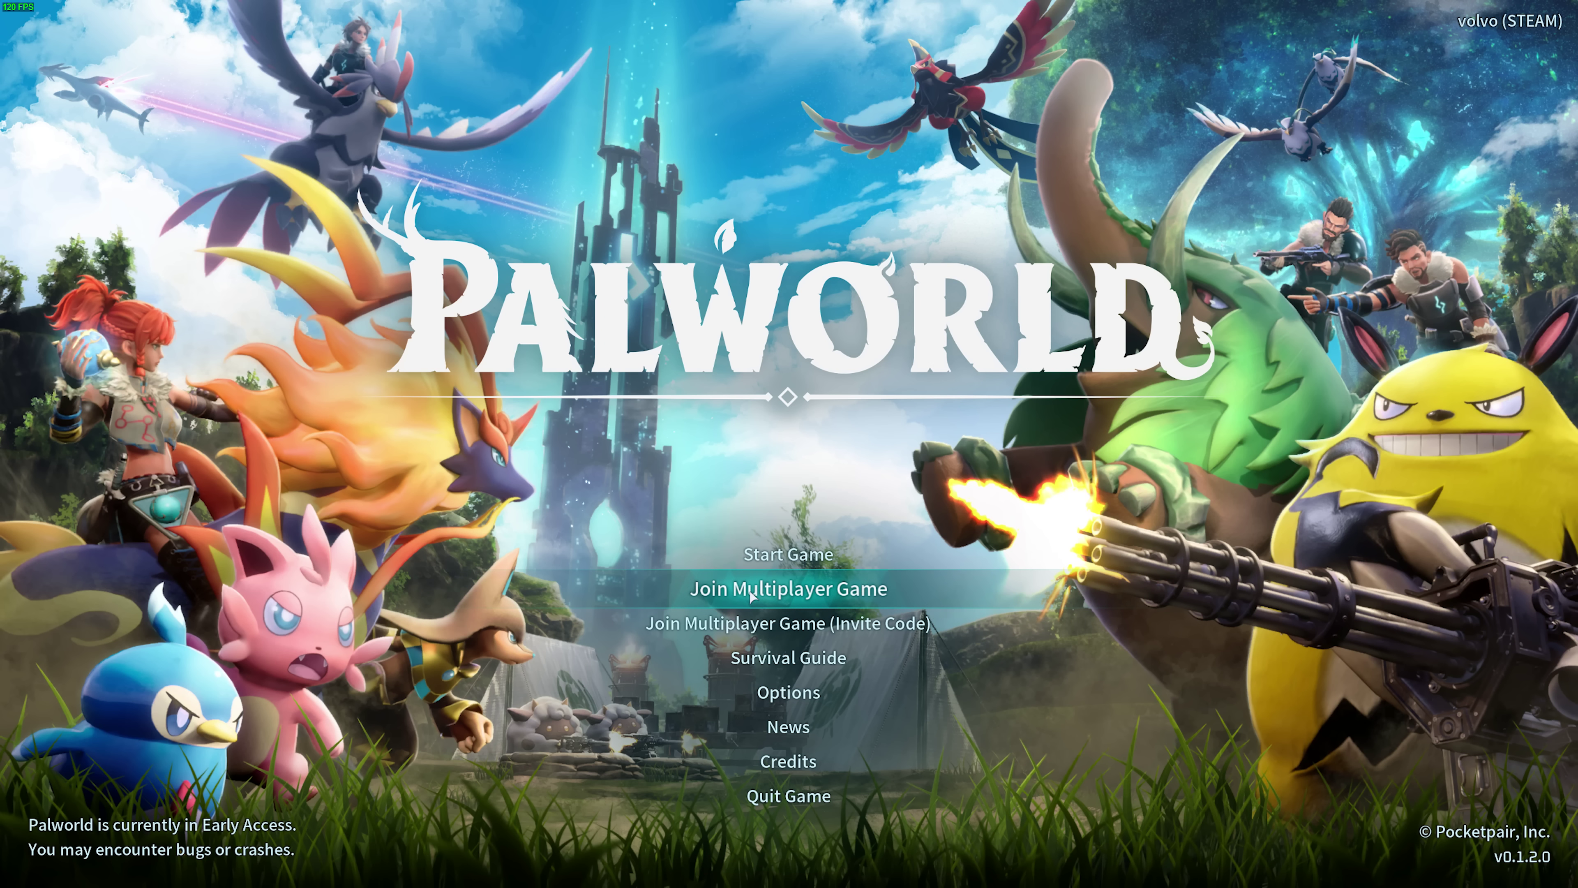
click(826, 589)
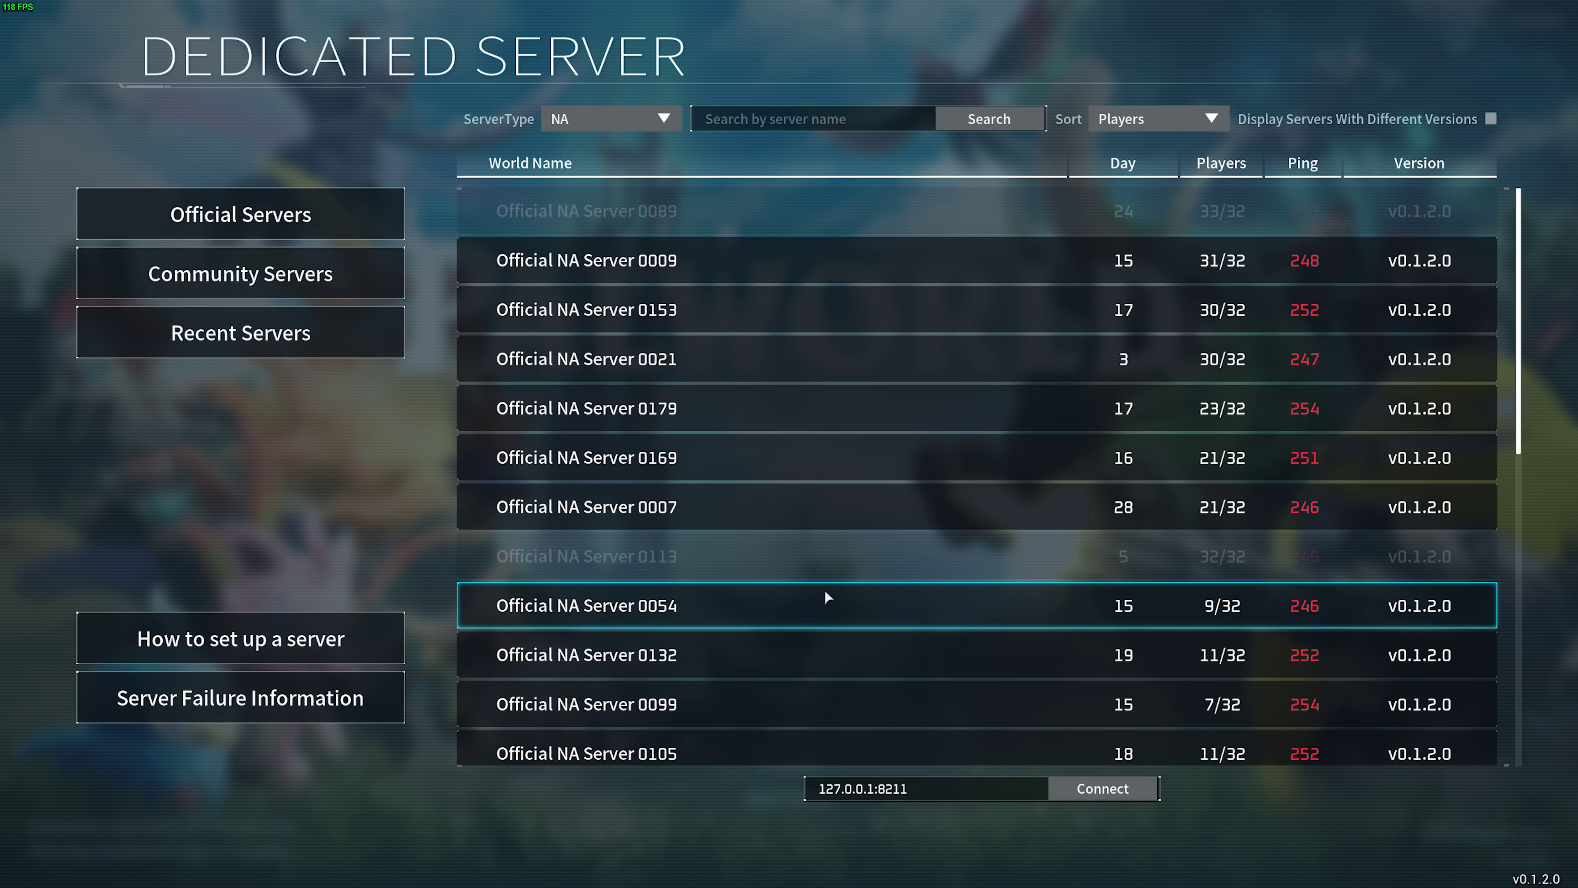
Select the 127.0.0.1 part of the 127.0.0.1:8211 server address.
click(895, 788)
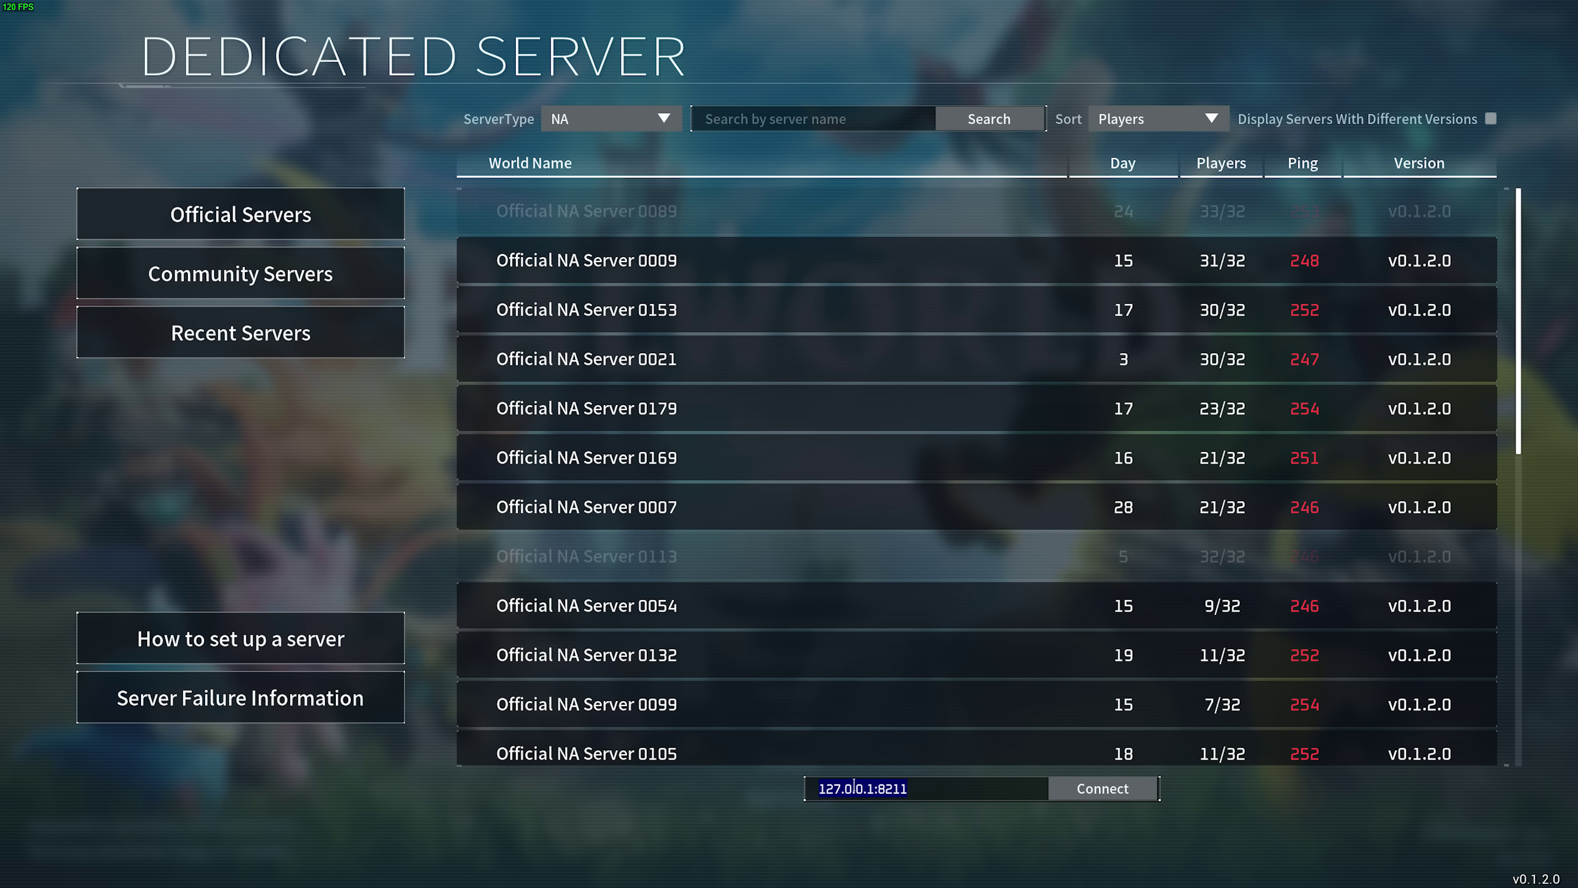
click(854, 787)
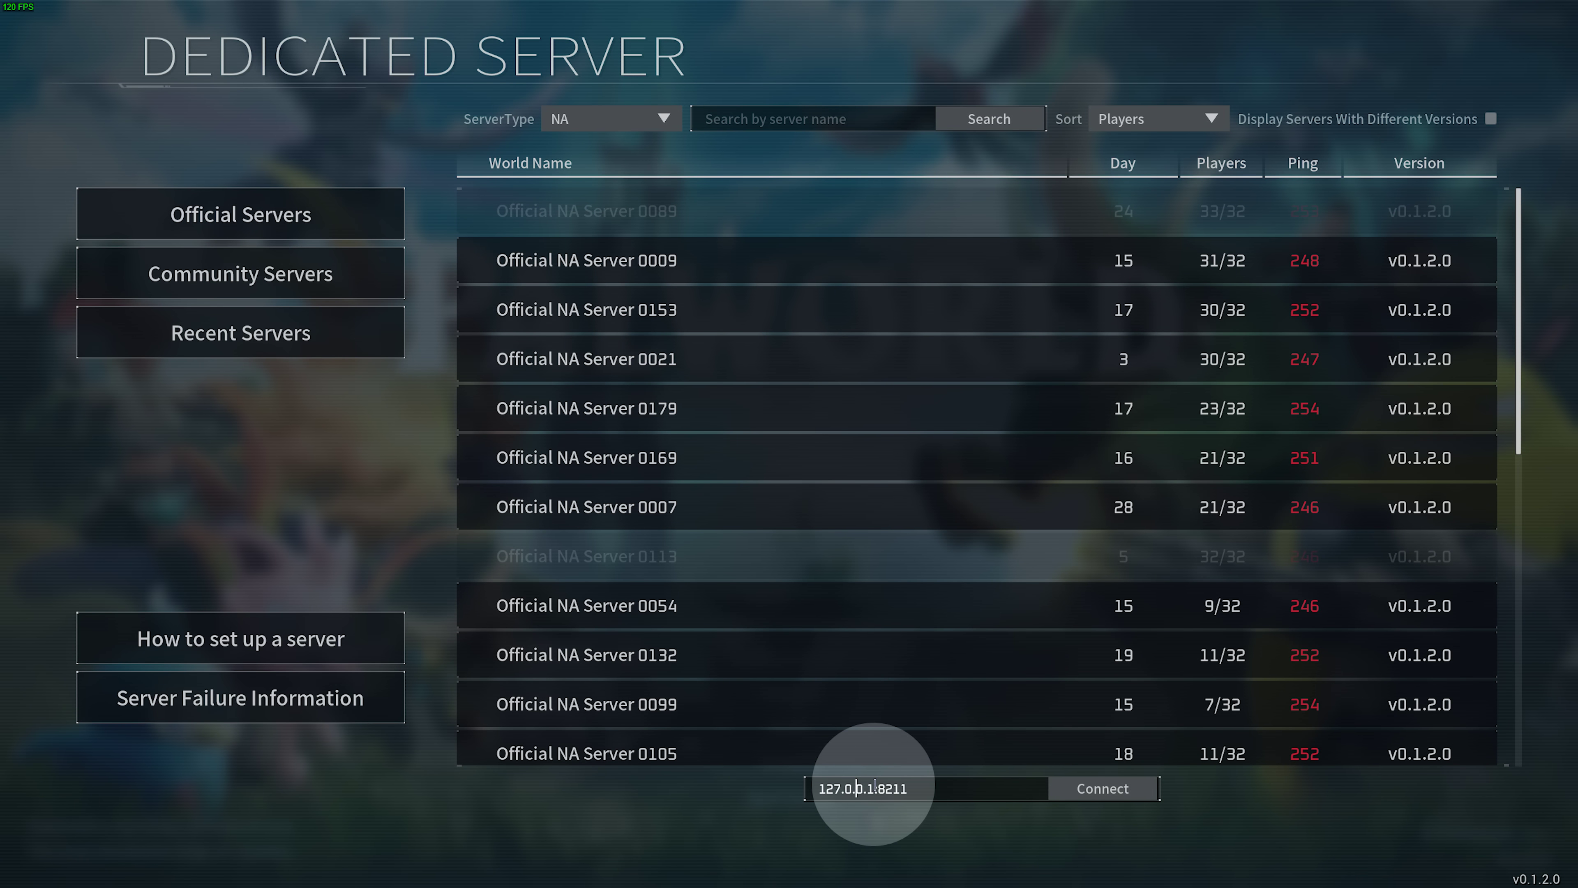
click(877, 788)
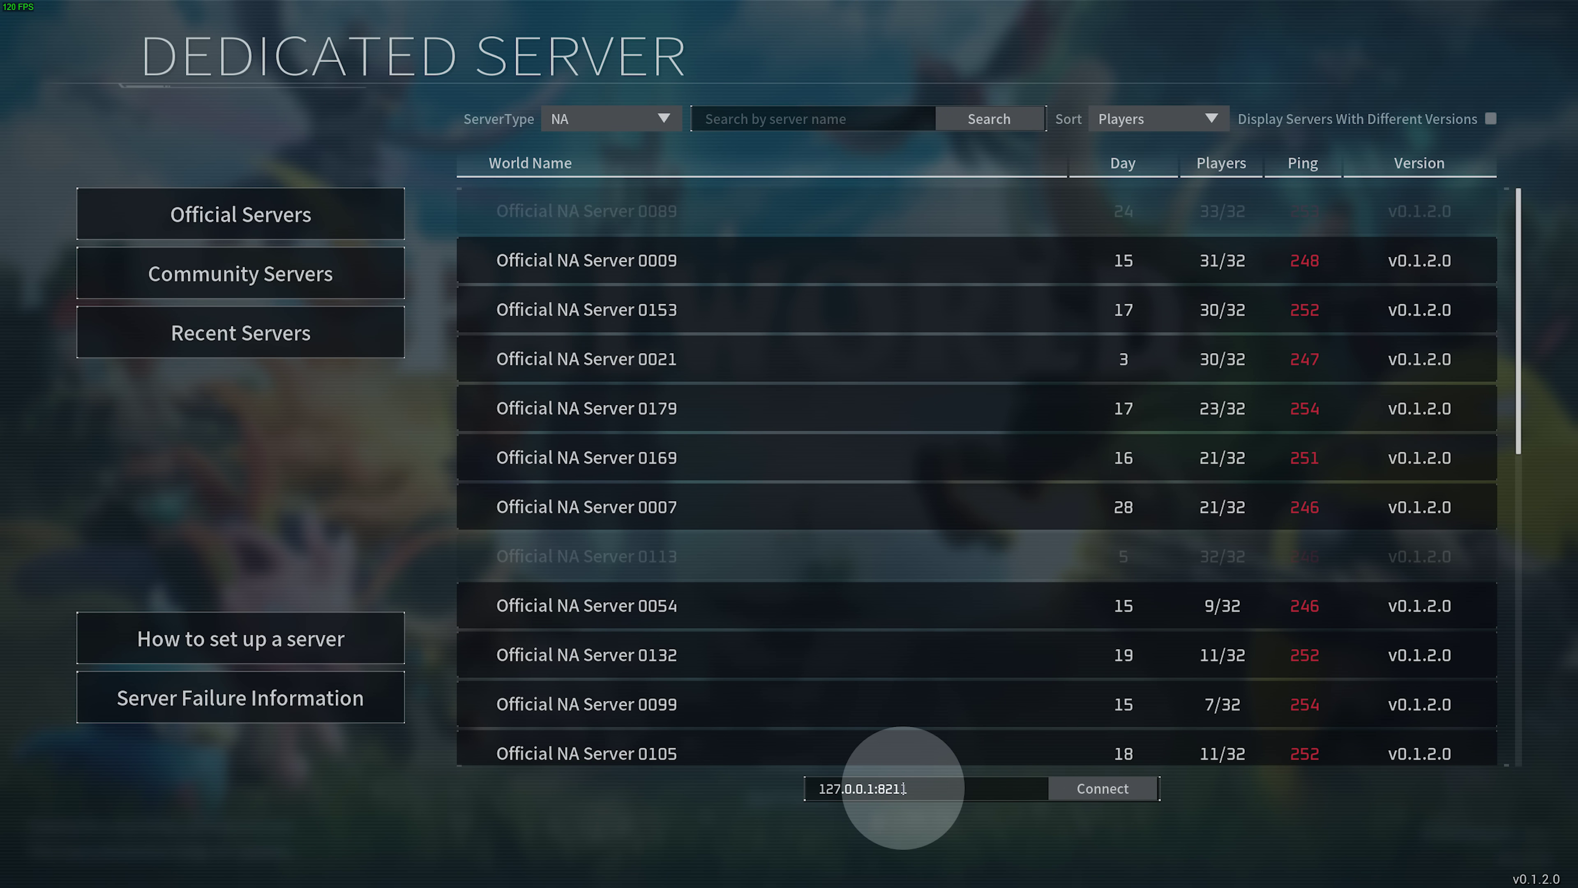
key(Left)
key(Left)
key(Left)
key(Left)
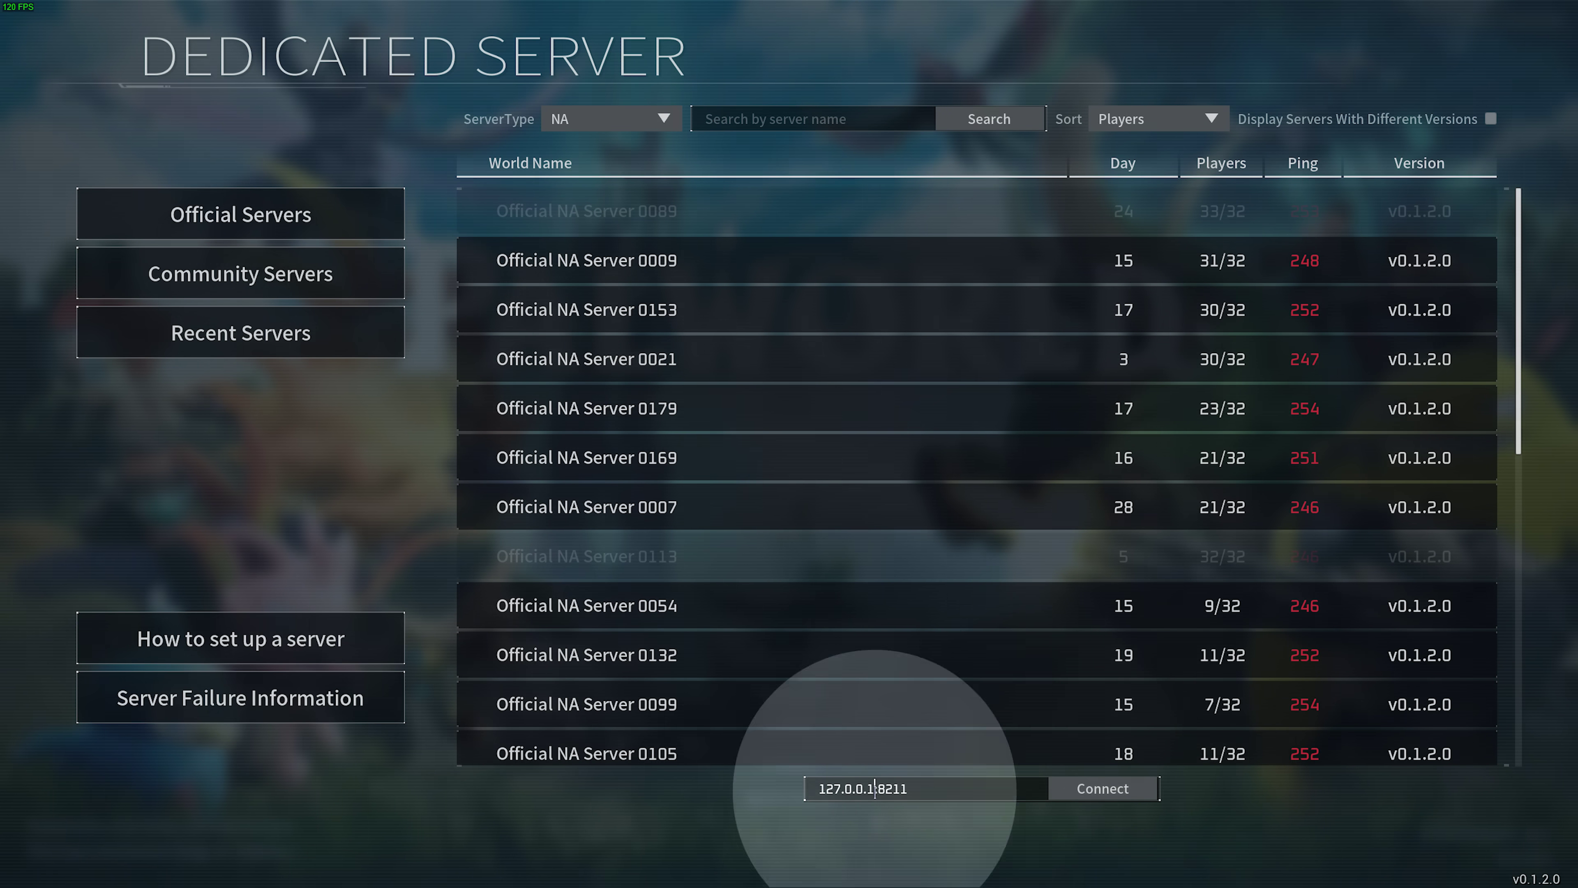
drag(875, 793, 818, 791)
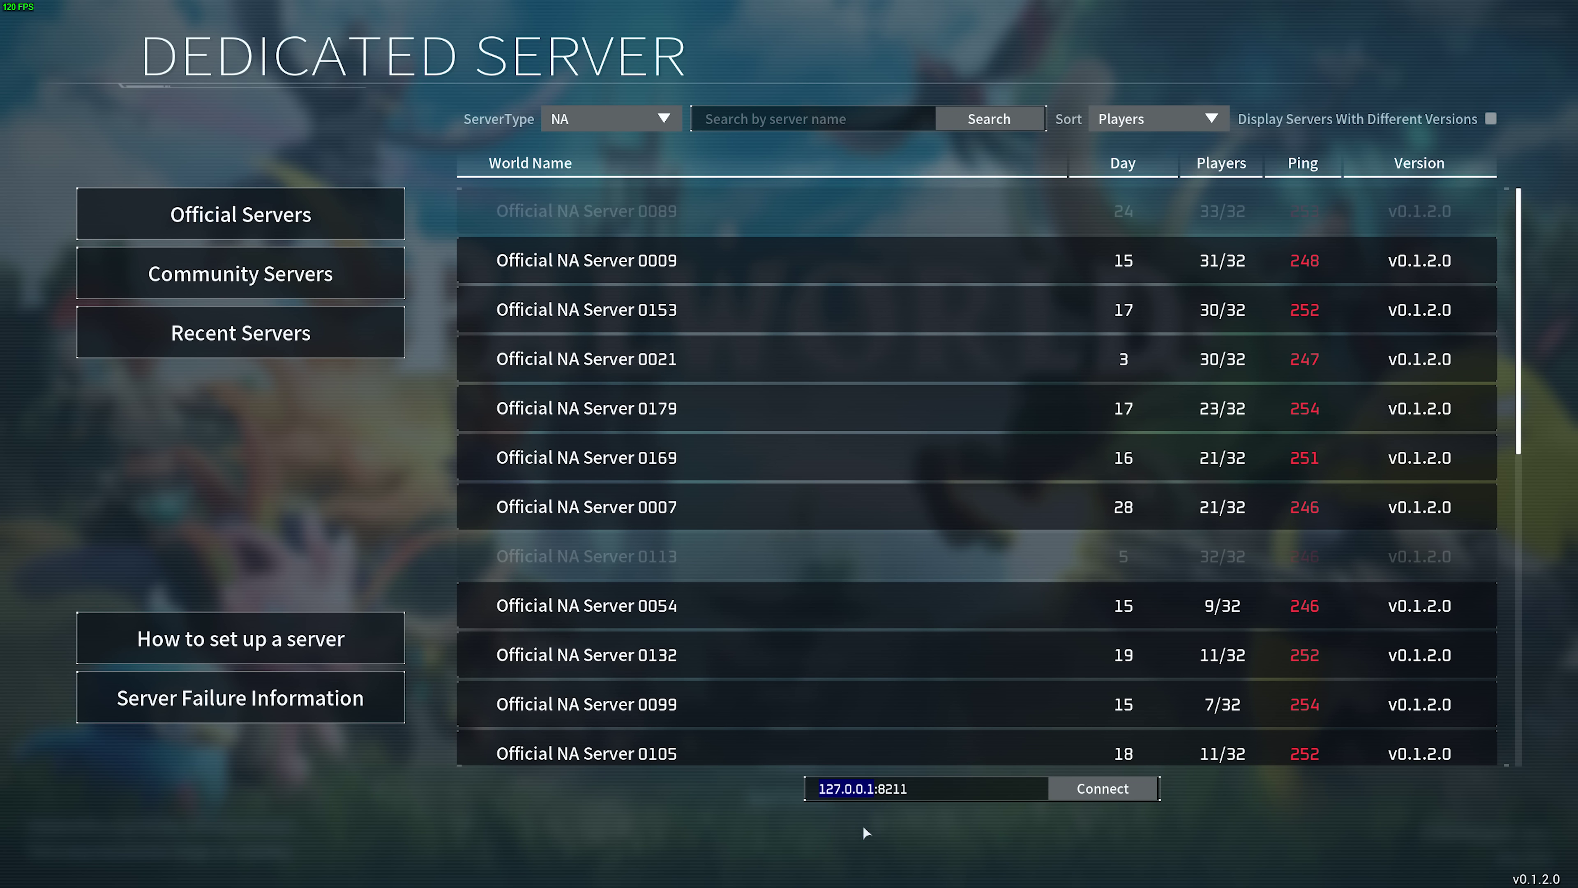
Connect to the local server and send /AdminPassword with the server's admin password in chat.
click(975, 793)
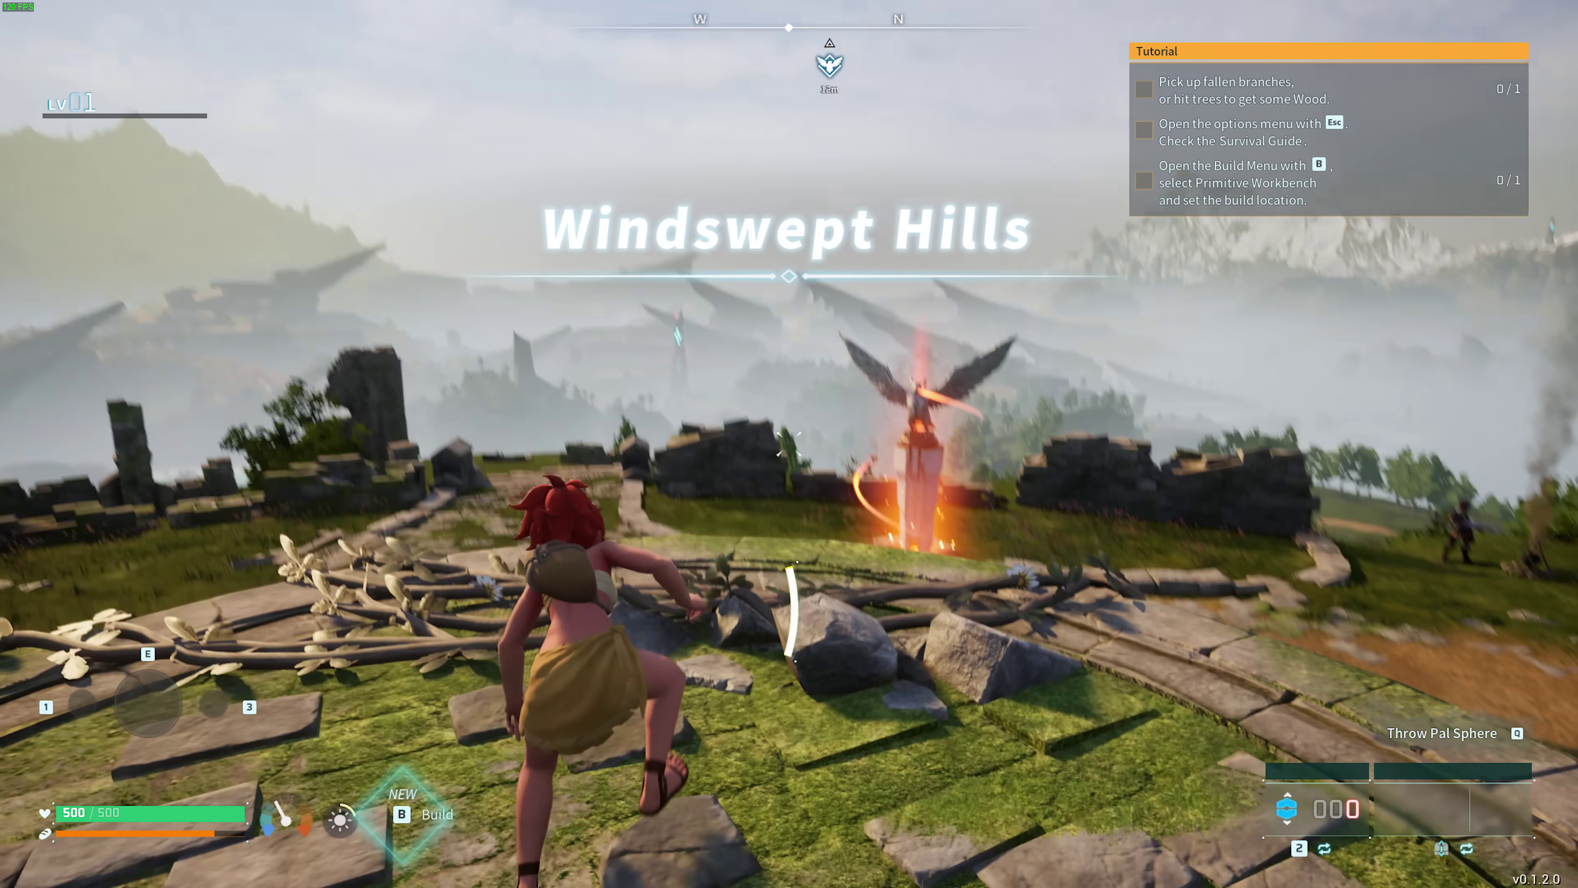
key(Return)
text(/)
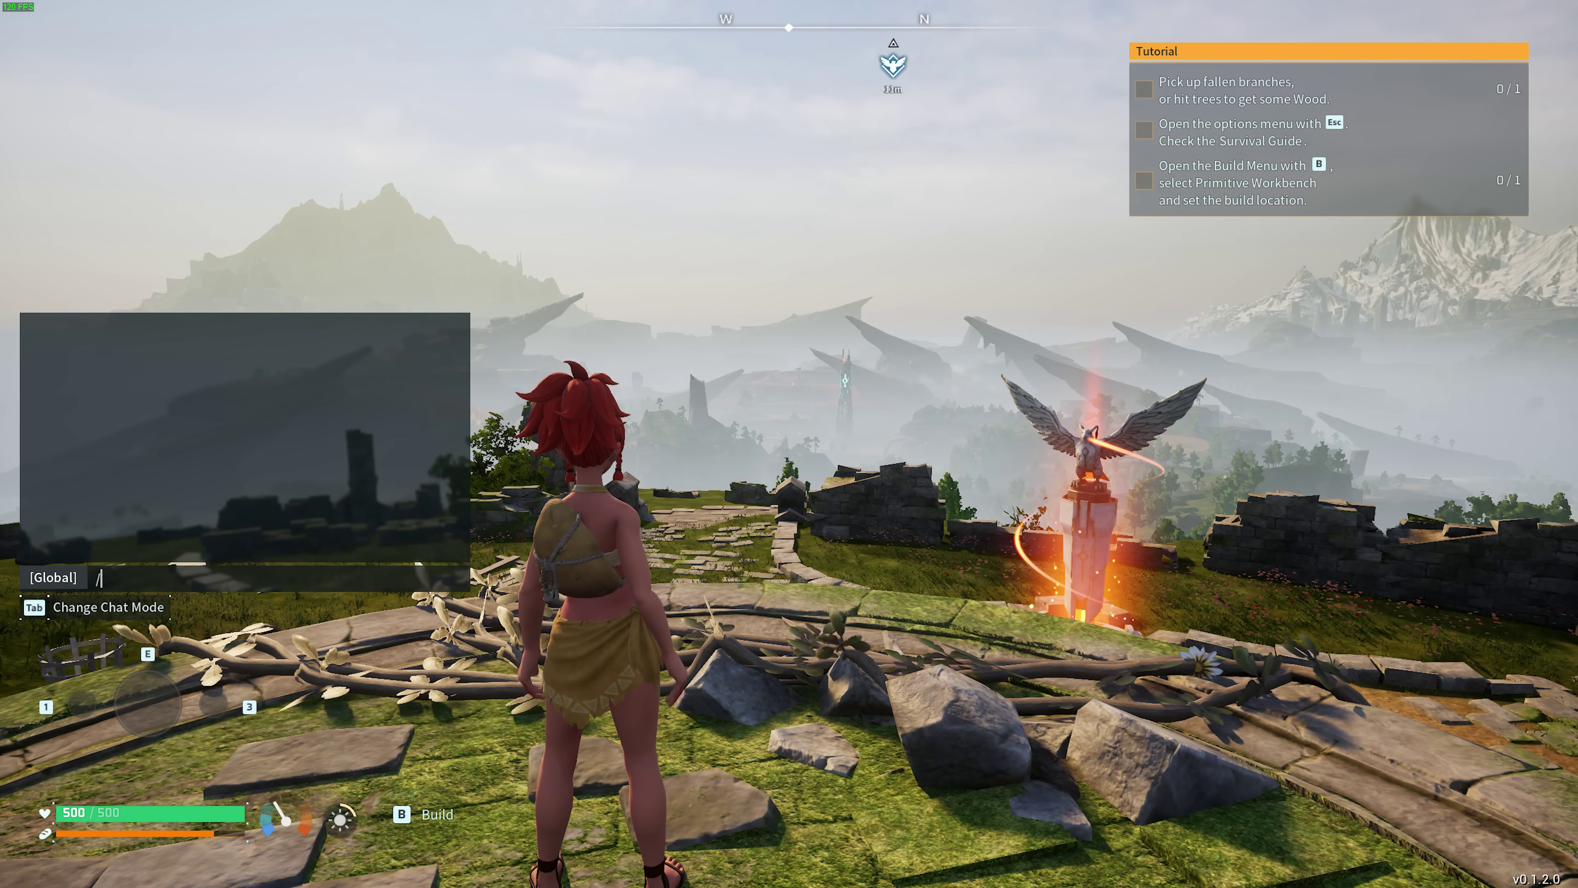
text(AdminPassowrd)
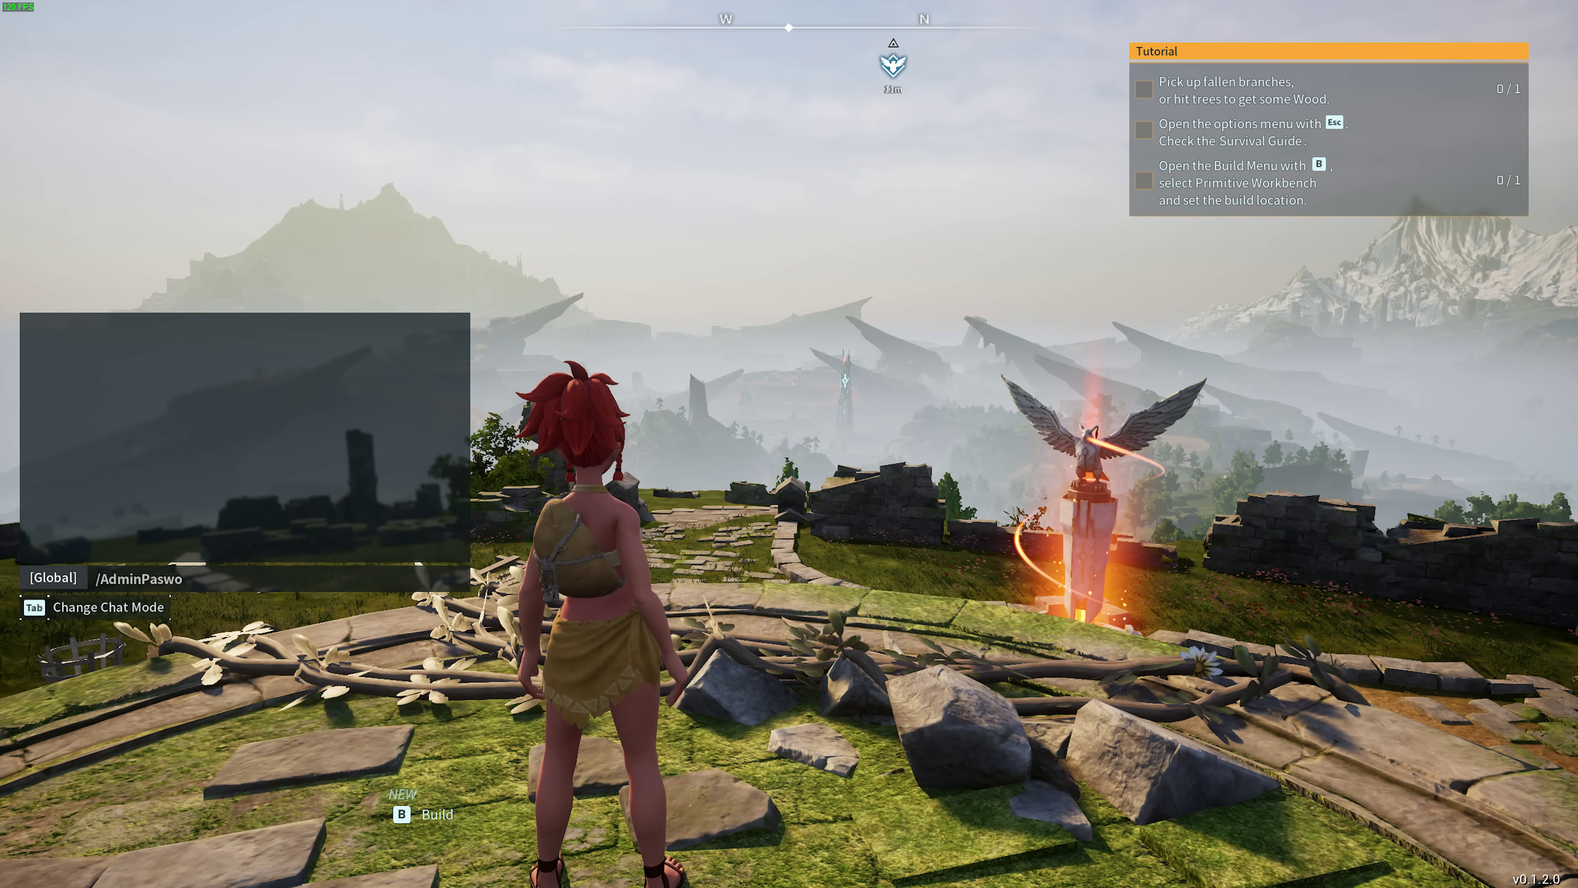
key(BackSpace)
key(BackSpace)
key(BackSpace)
key(BackSpace)
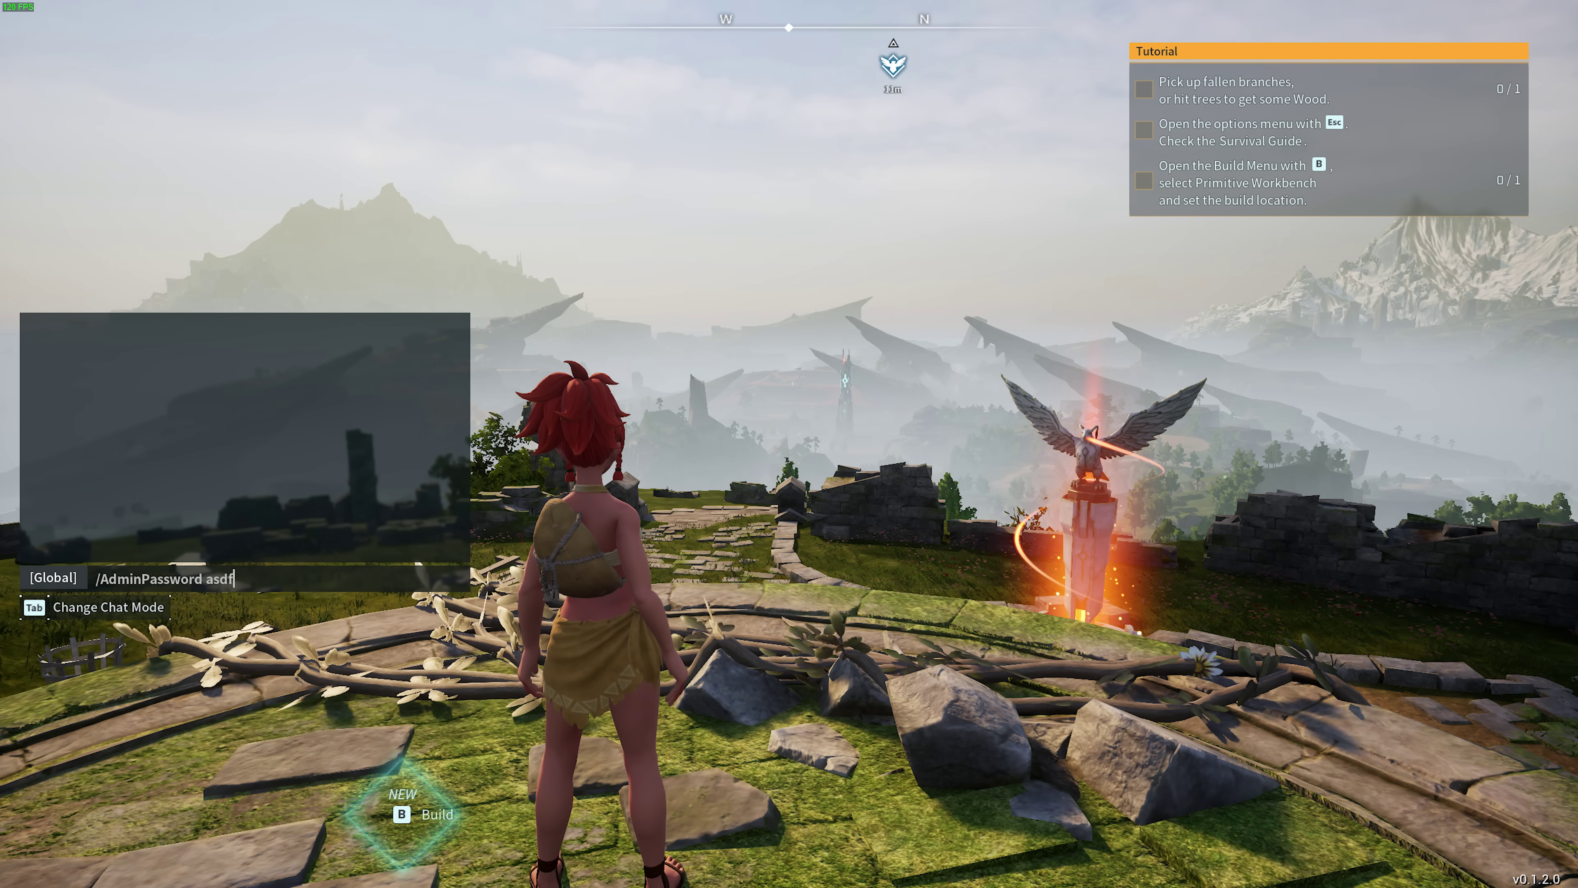
key(Return)
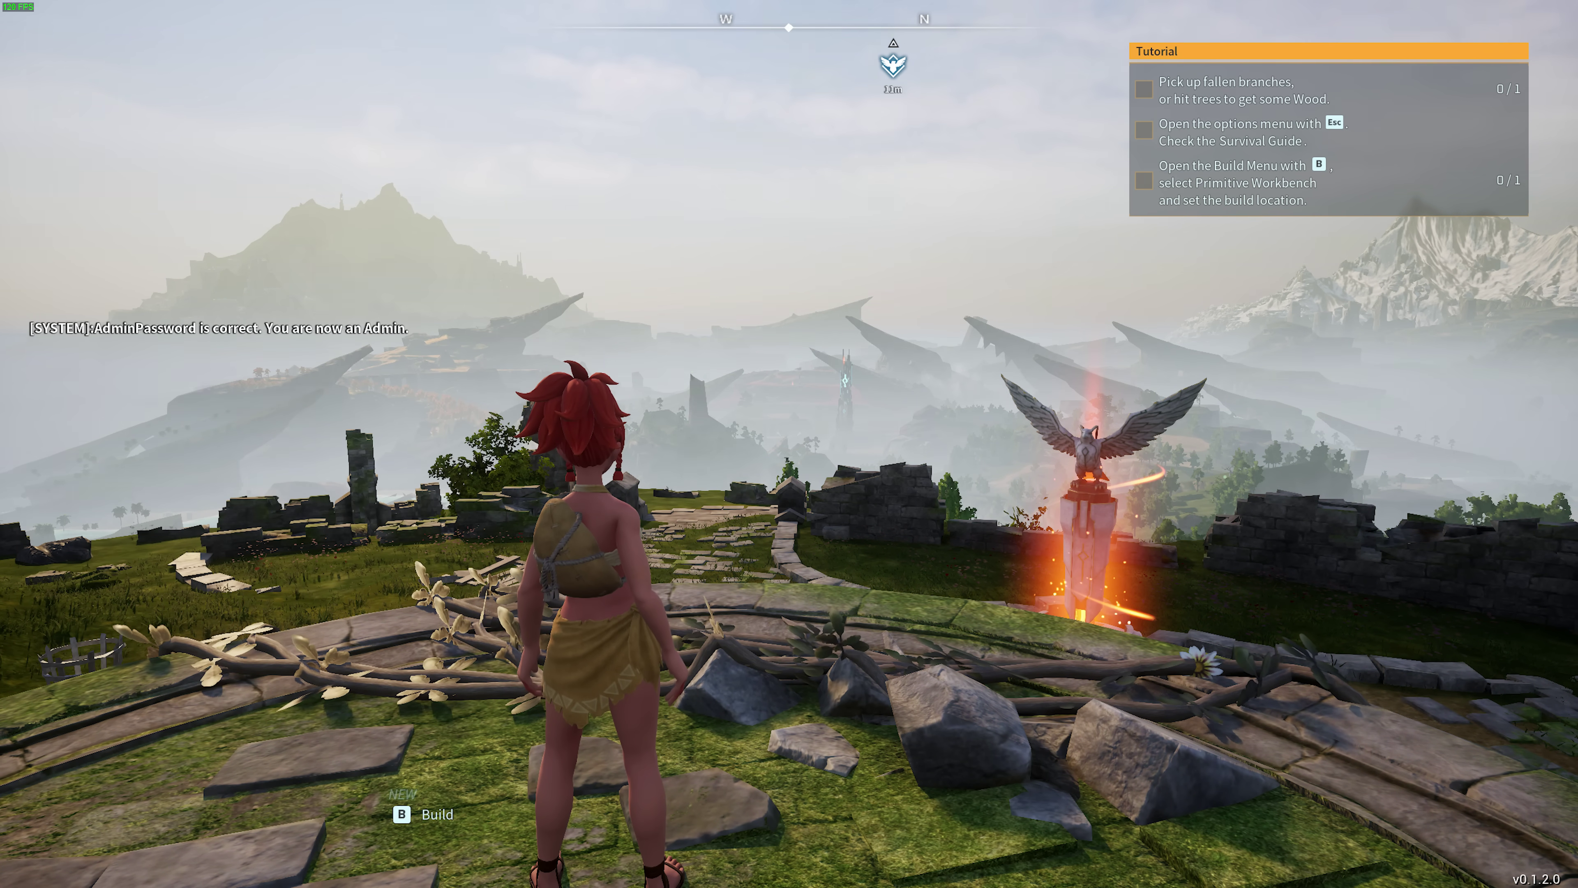
Walk the character around near the eagle statue to confirm the connection.
key(w)
key(s)
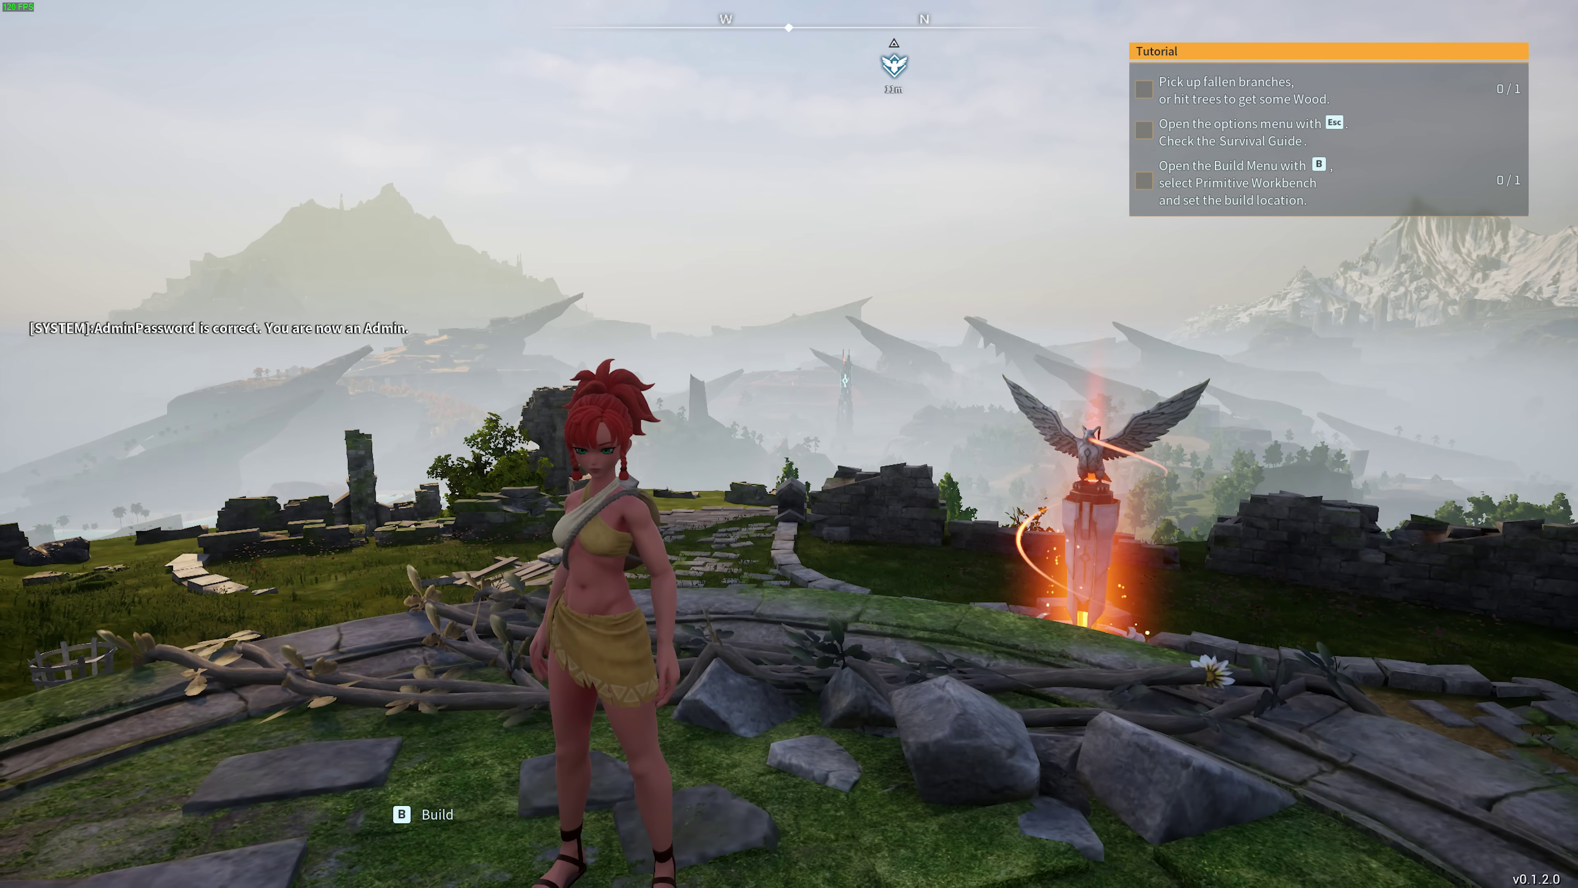
key(d)
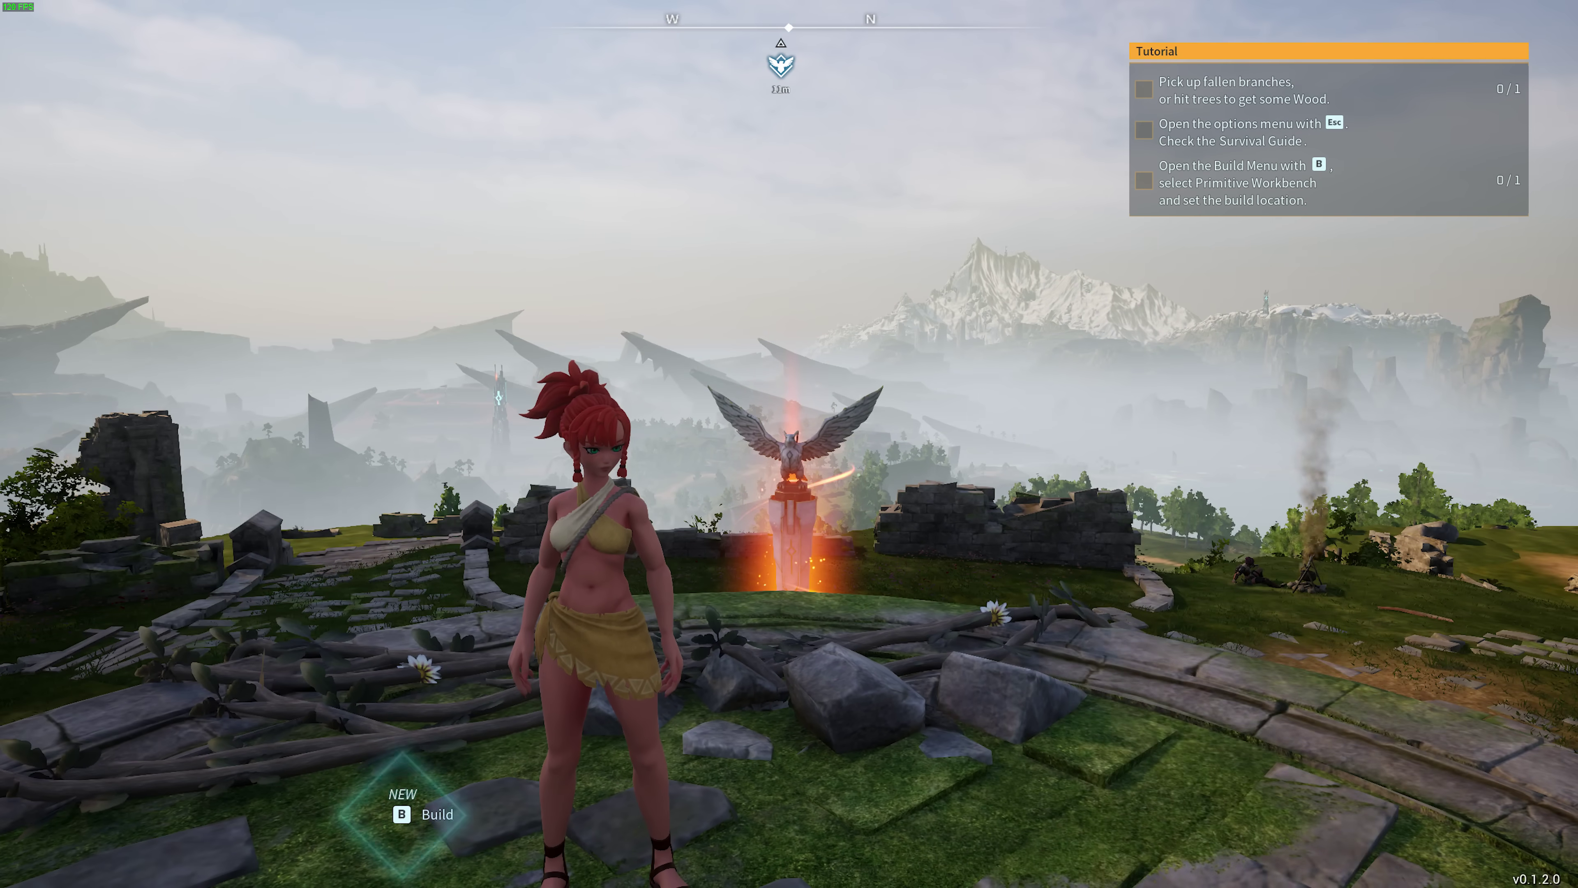
key(s)
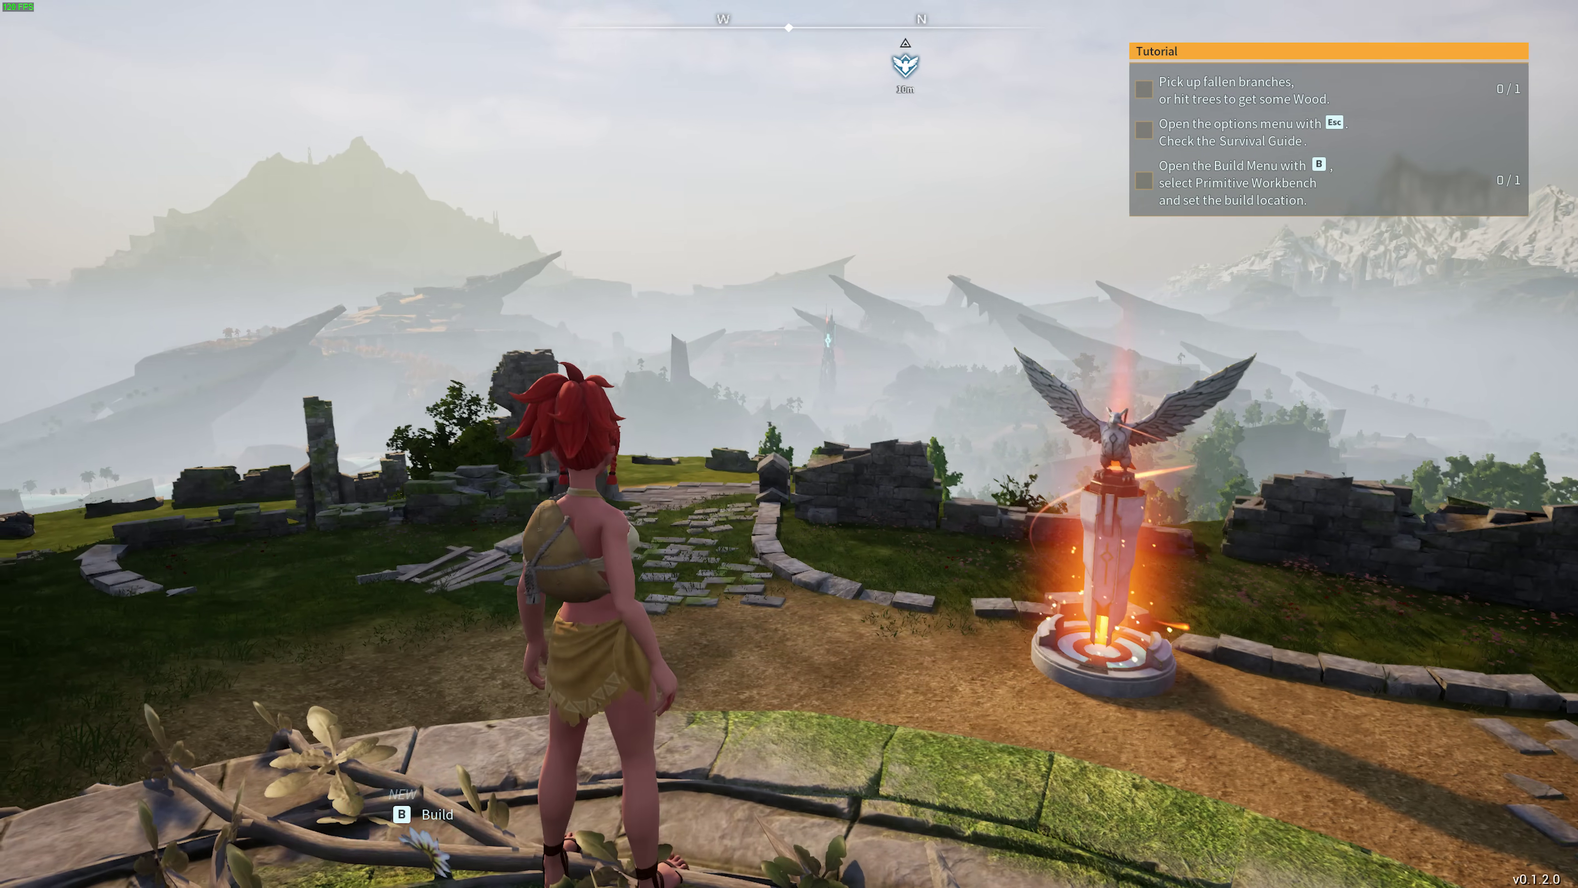
key(s)
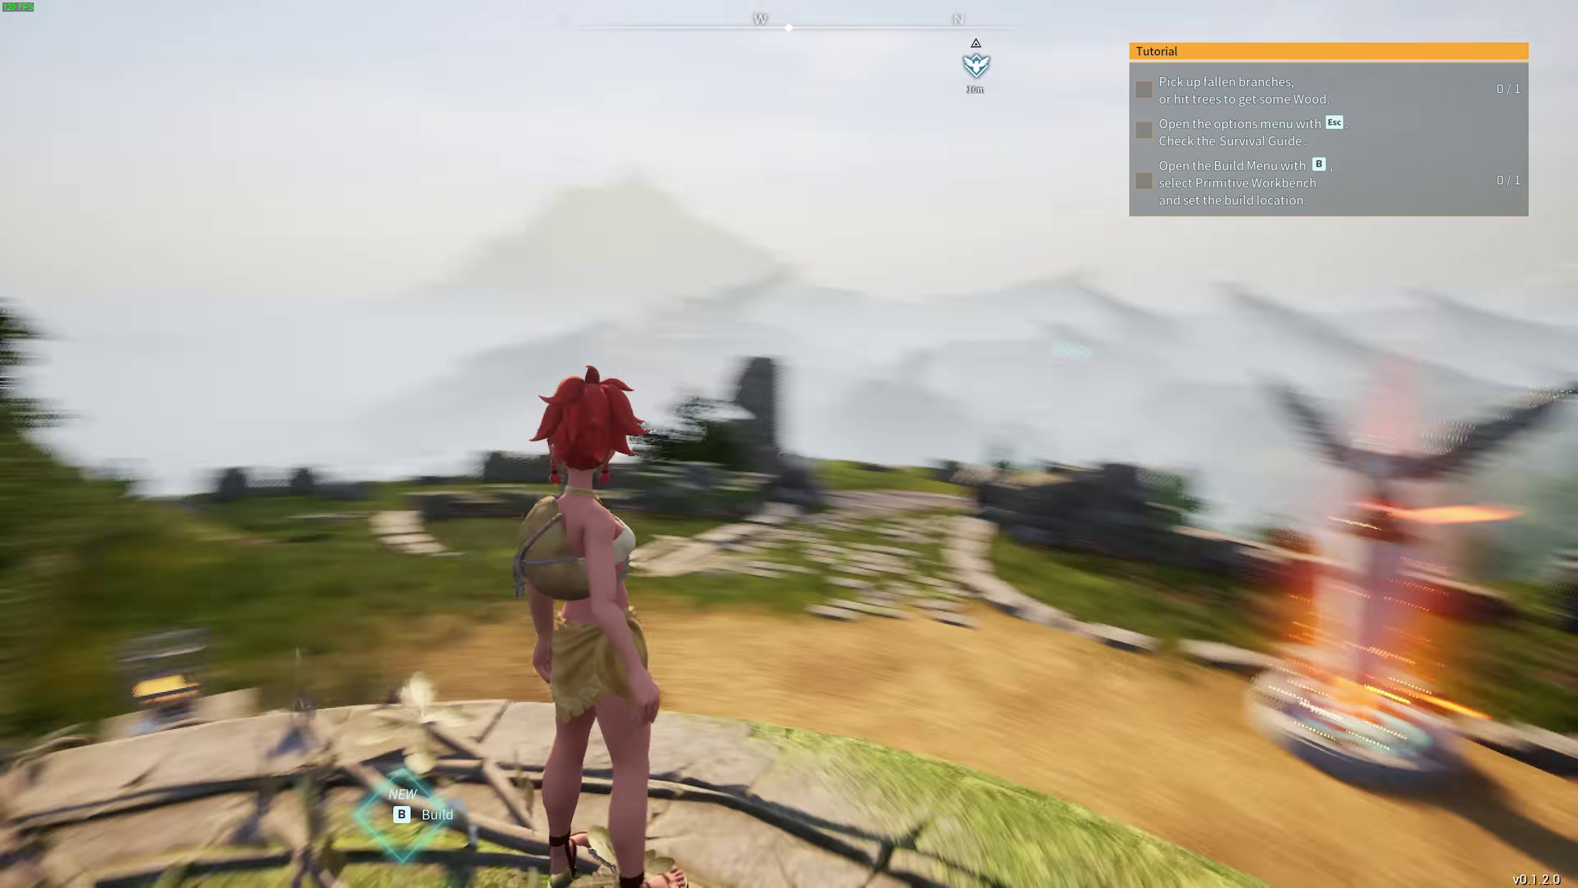
key(a)
key(s)
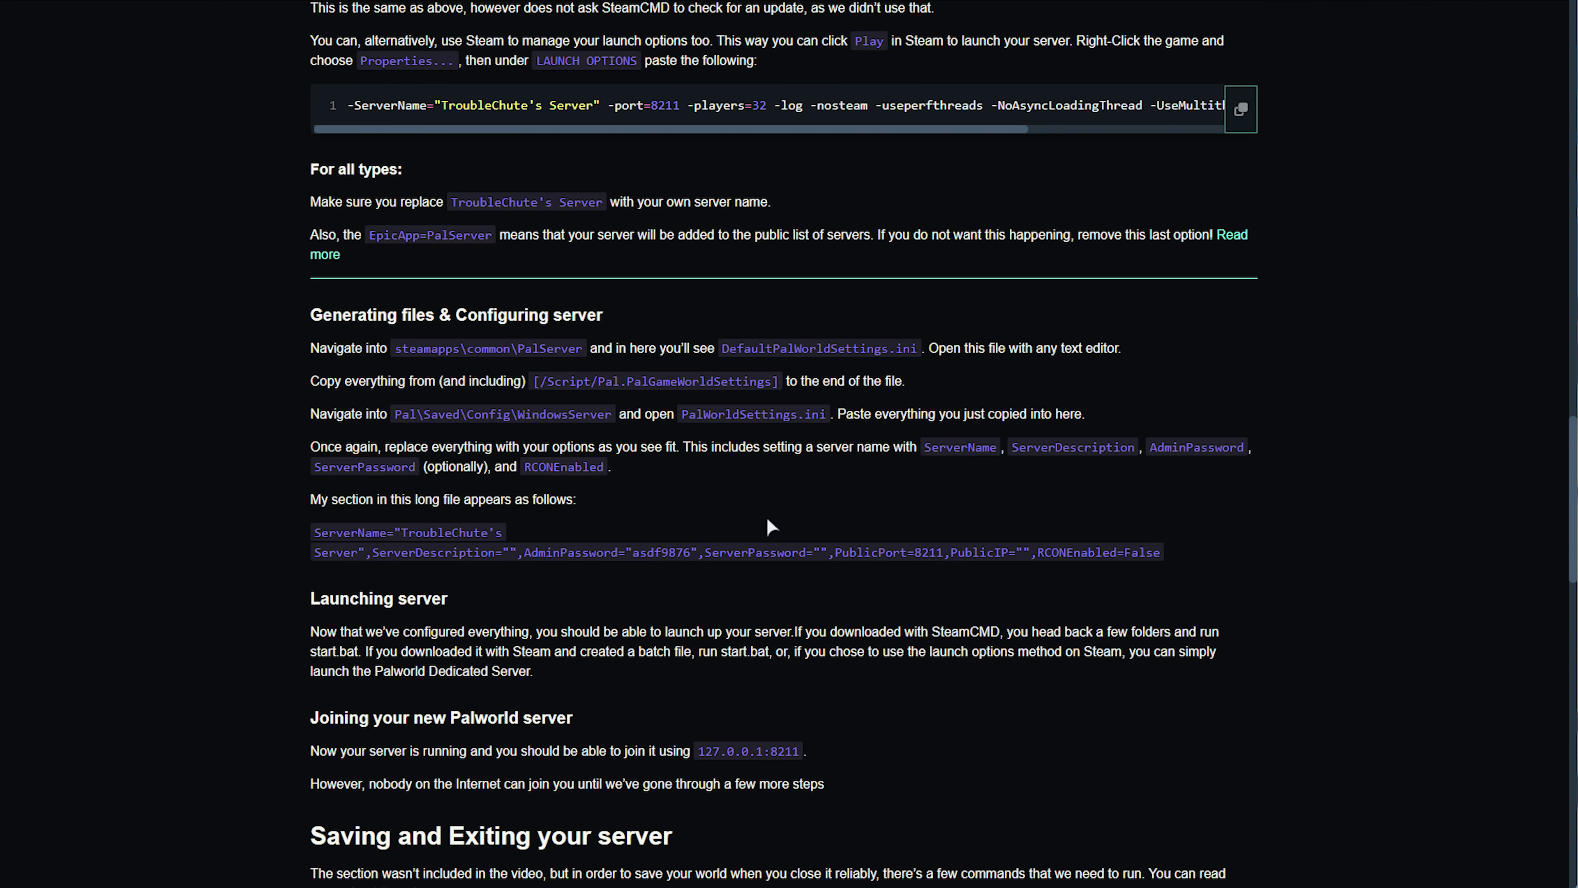
Scroll to the LAN section and review the port lists in the four New-NetFirewallRule commands.
scroll(767, 517, up, 5)
scroll(770, 526, down, 20)
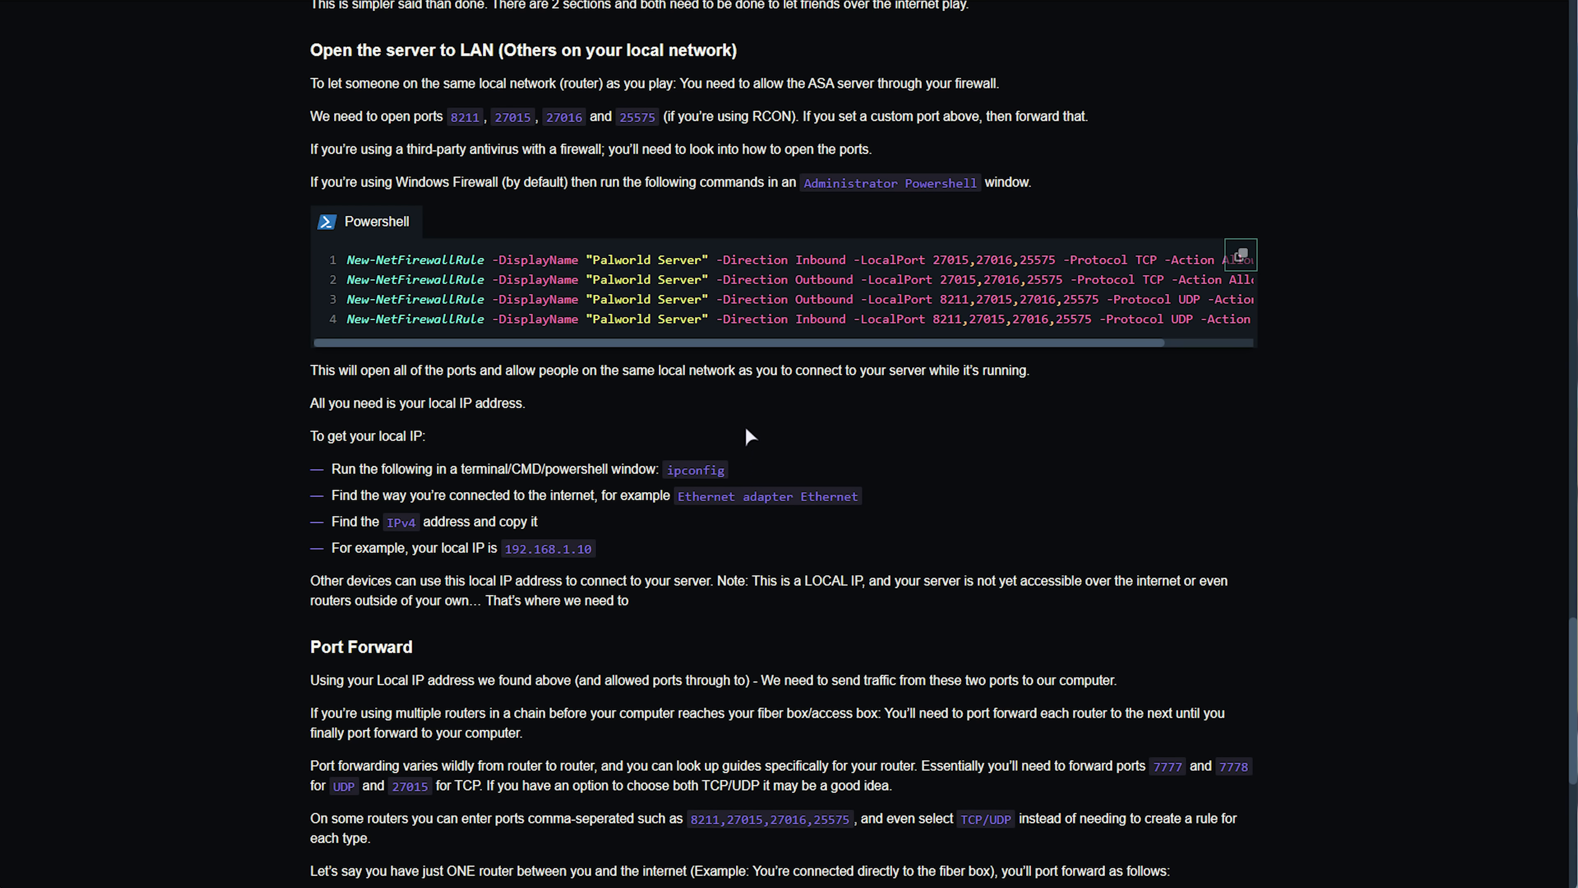
drag(355, 260, 780, 278)
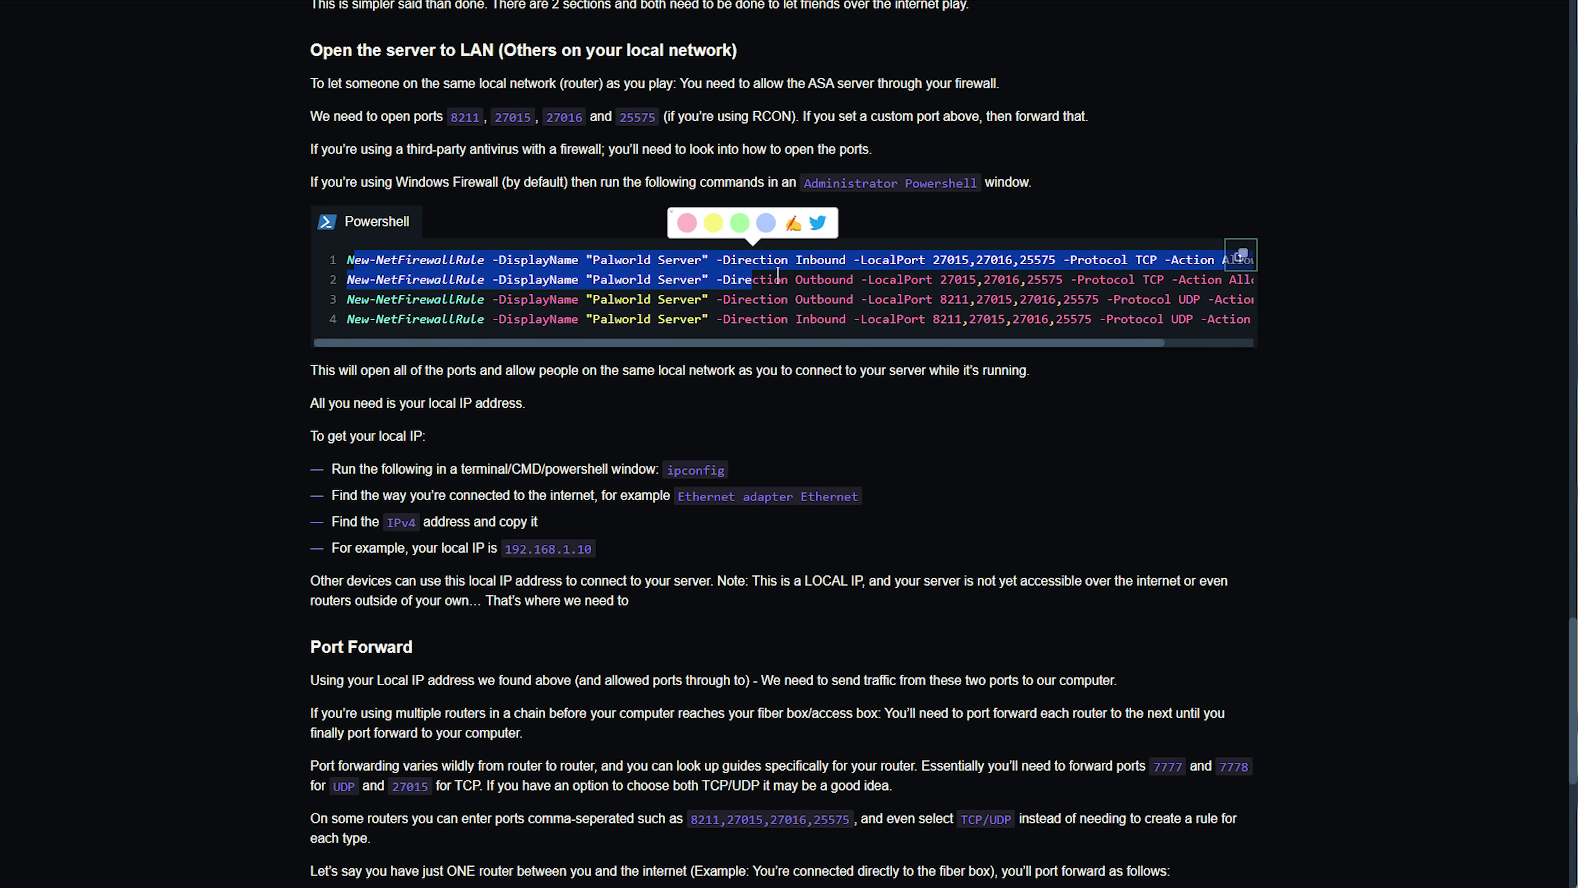
click(779, 278)
double_click(959, 261)
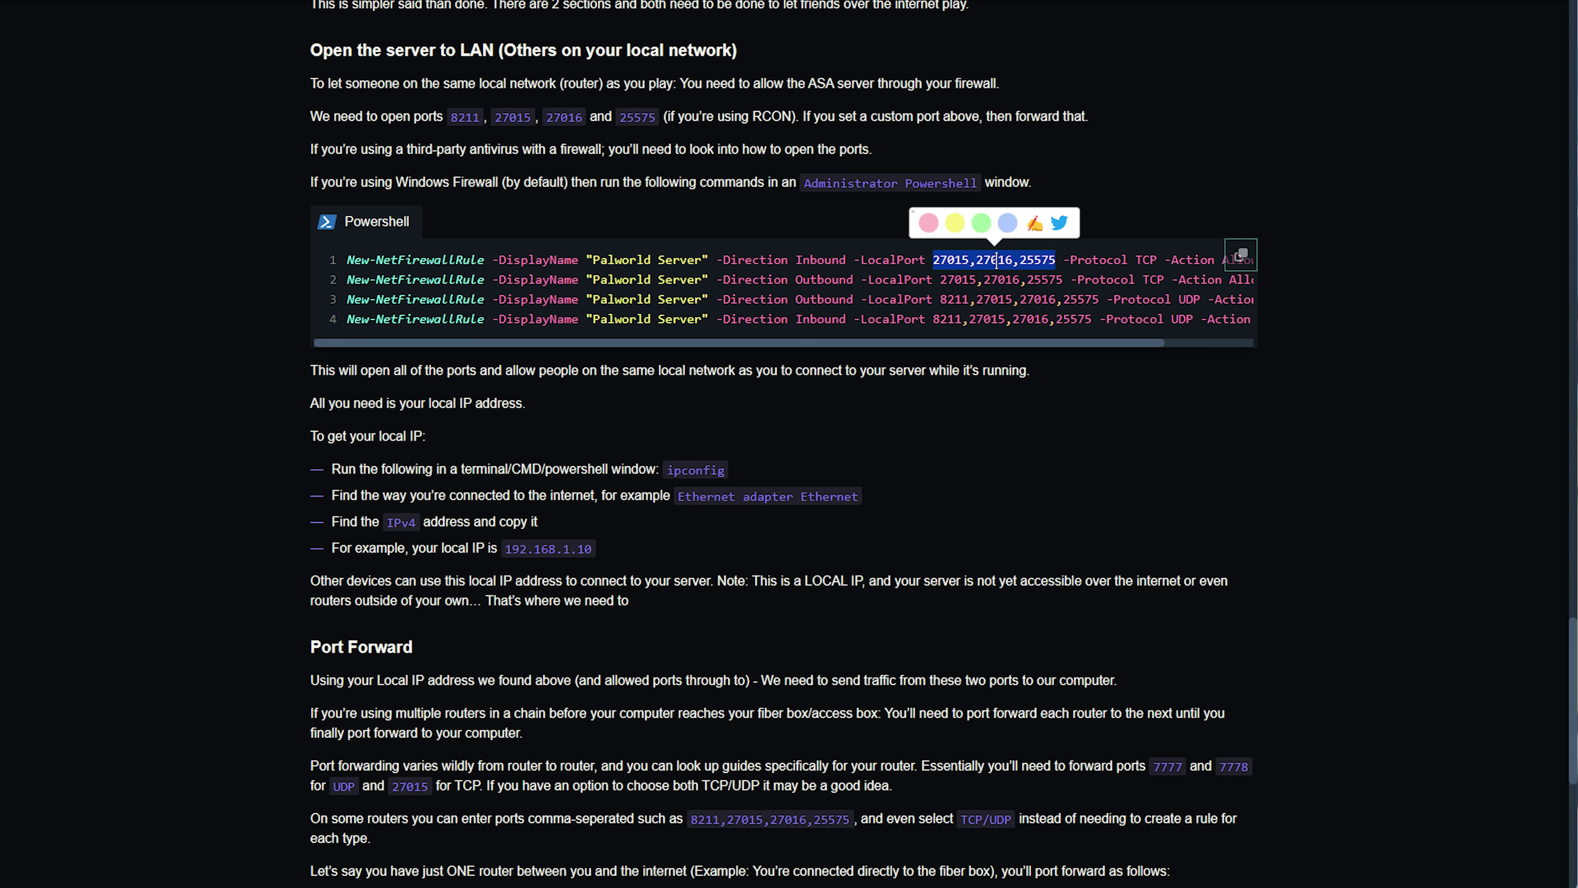
click(1065, 252)
double_click(1036, 261)
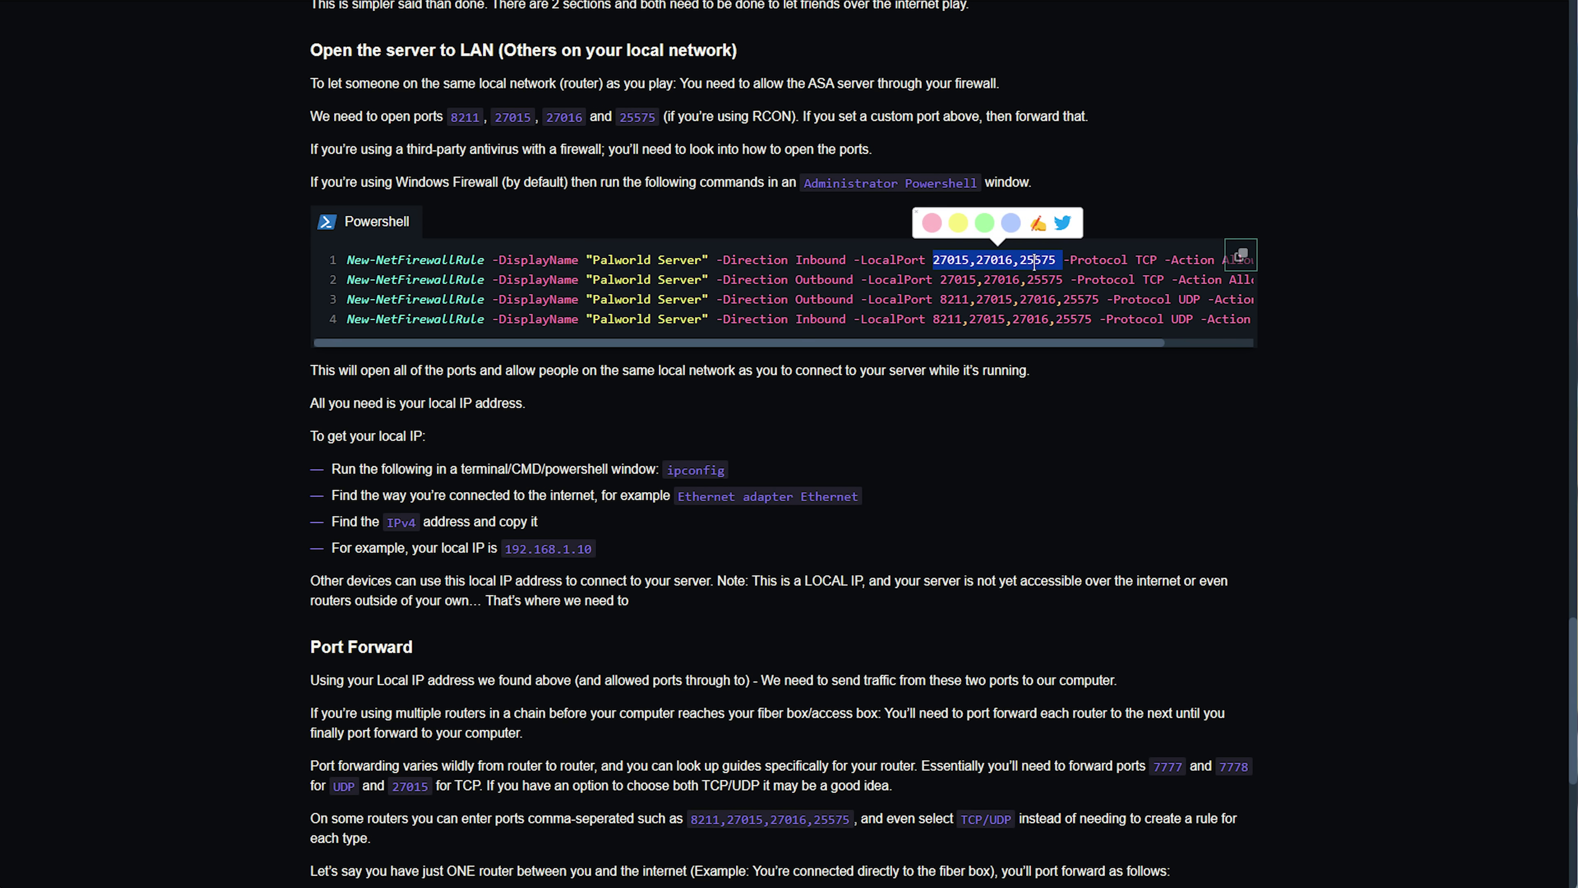
double_click(965, 298)
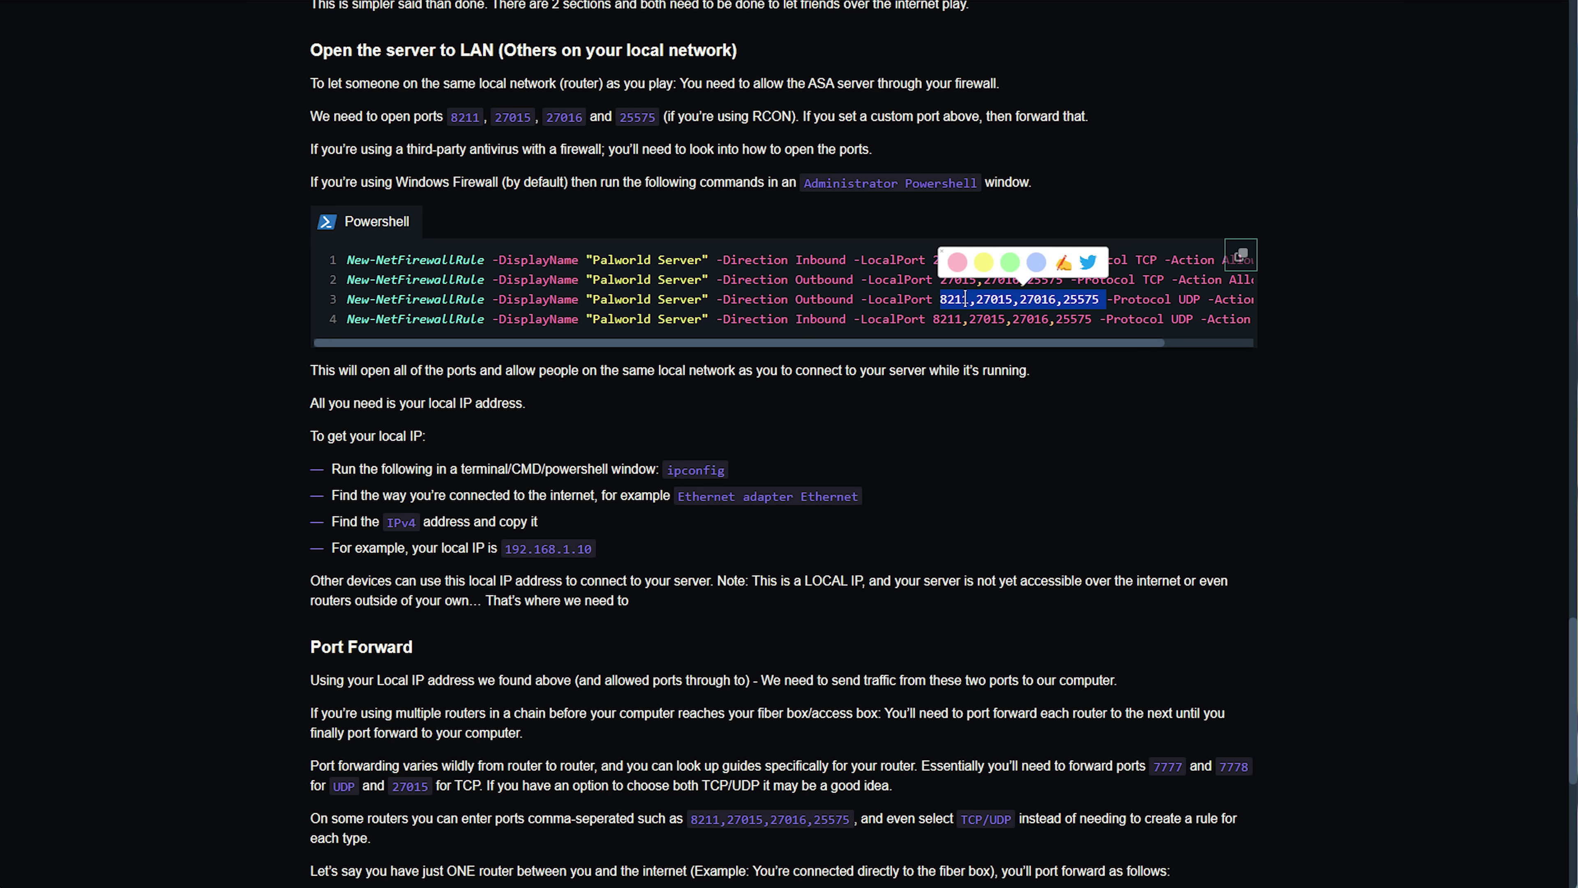
click(937, 318)
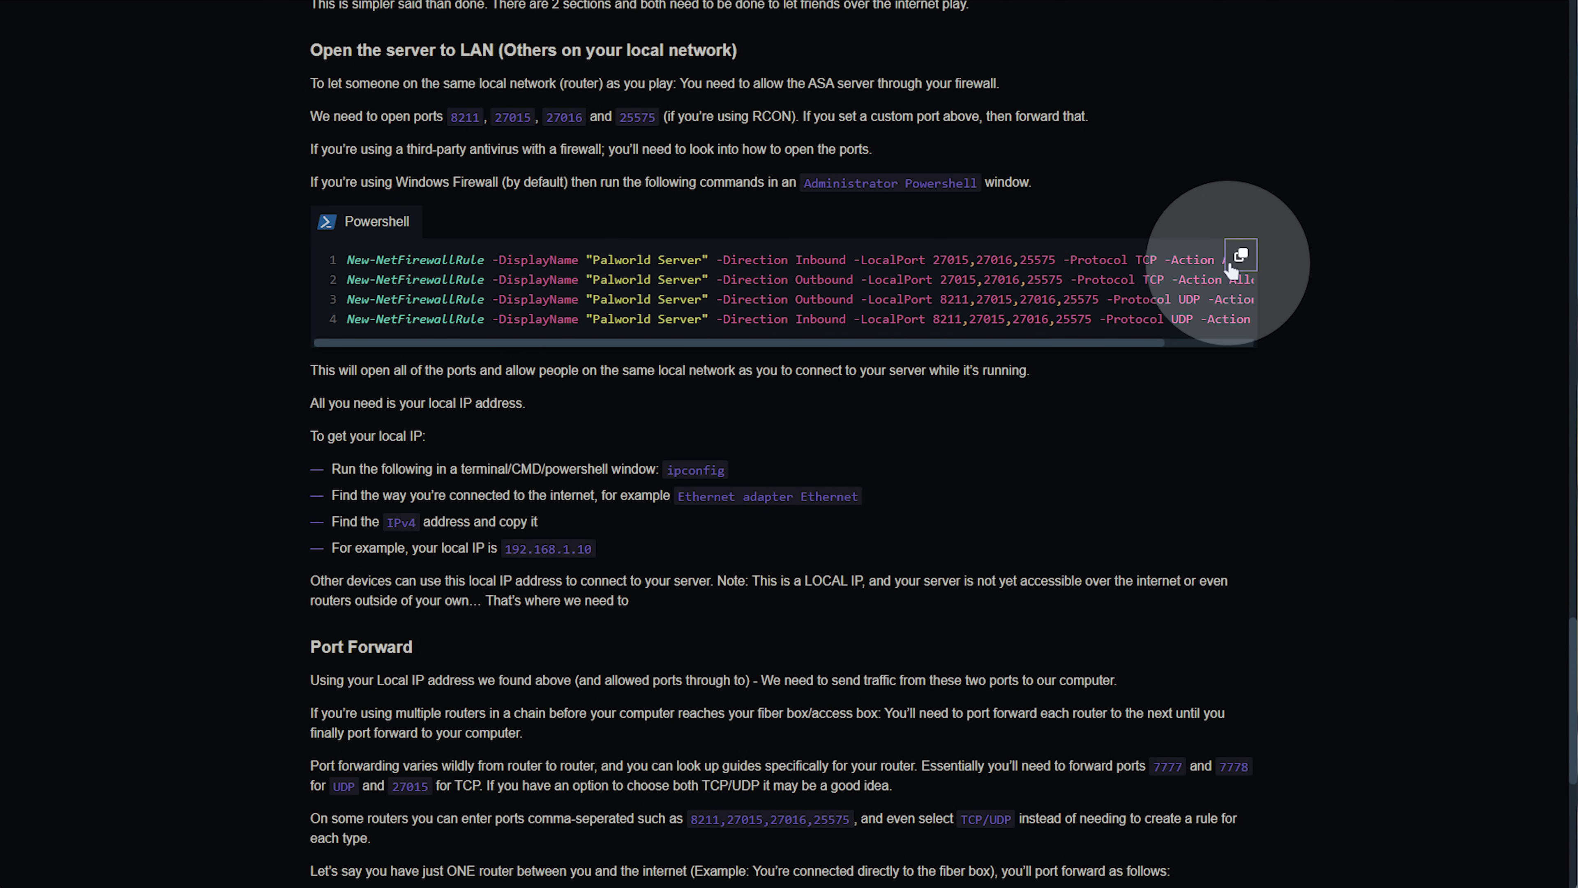
Copy the four firewall commands and start PowerShell as administrator.
click(1236, 260)
key(super)
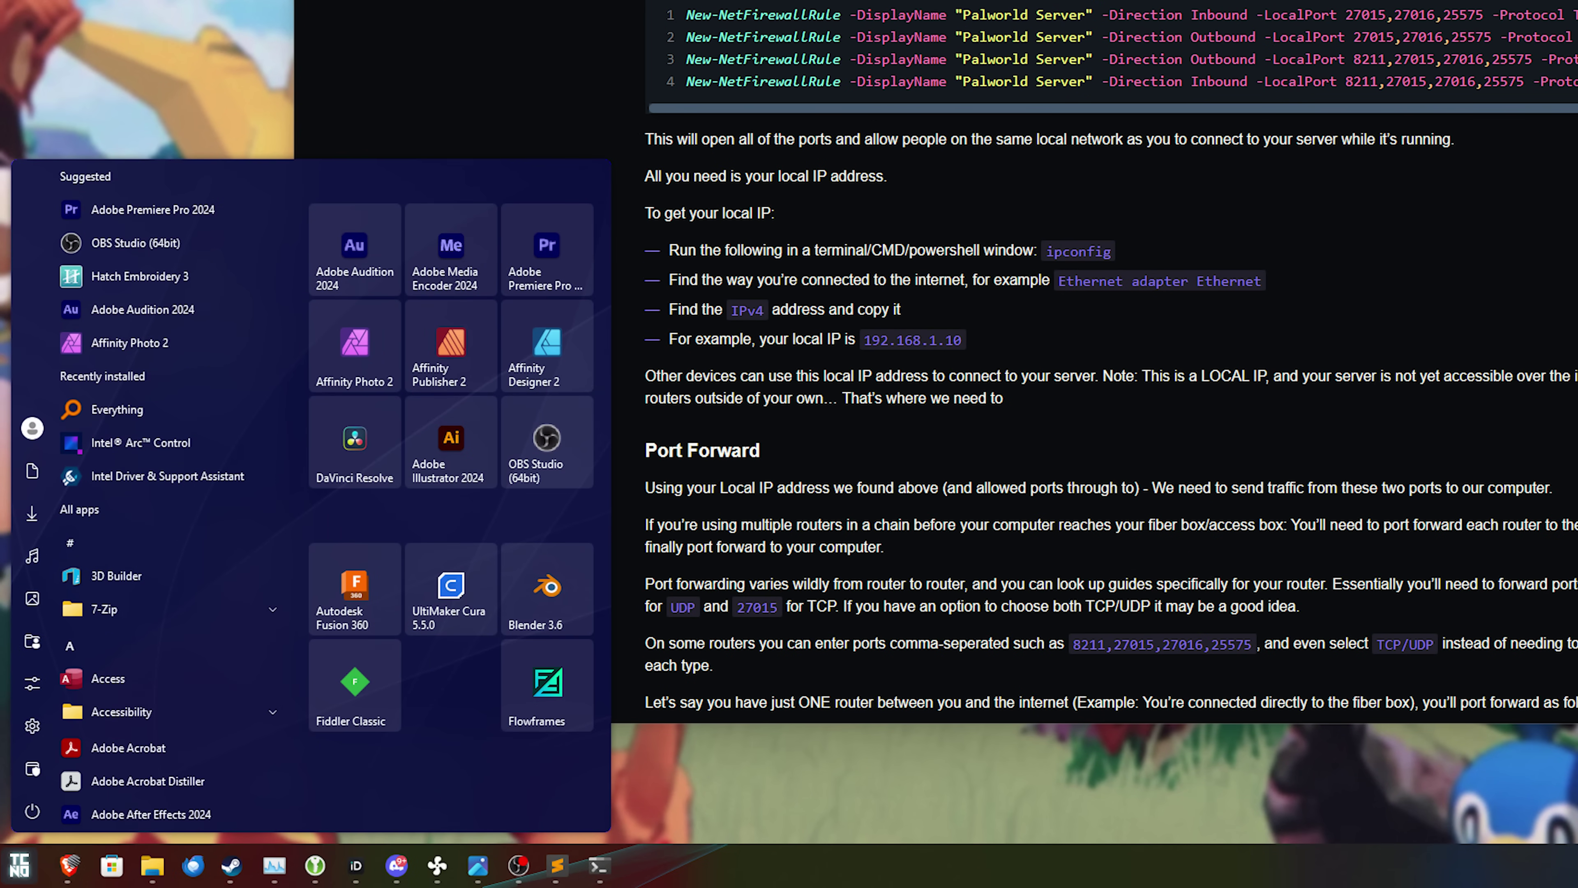
text(powershell)
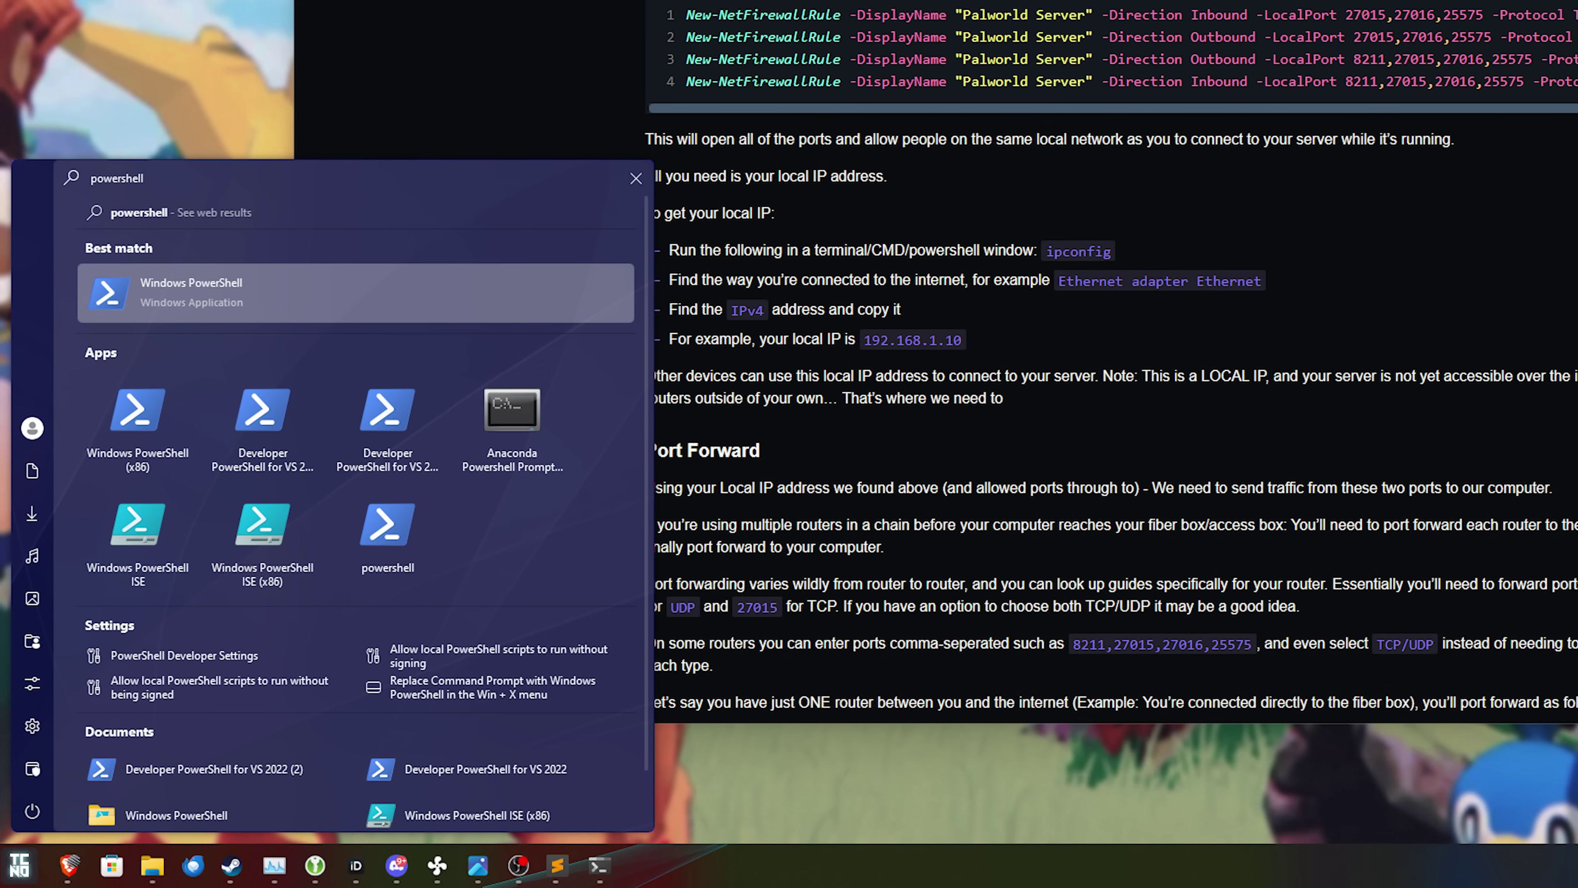
right_click(246, 293)
click(311, 405)
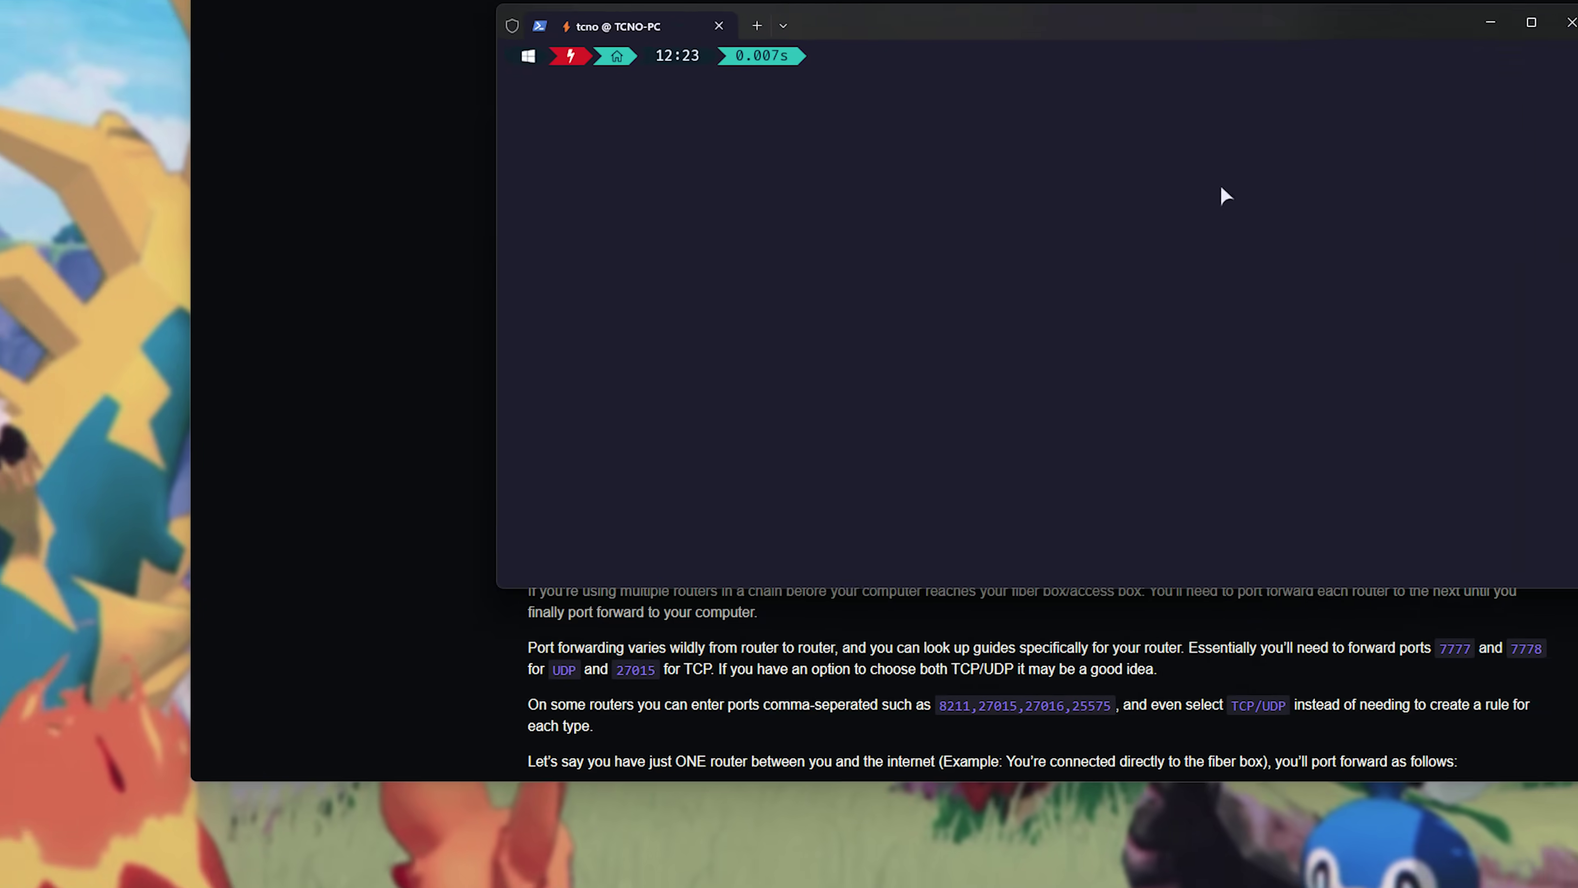
Paste and run the firewall rule commands, then close the terminal.
key(ctrl+v)
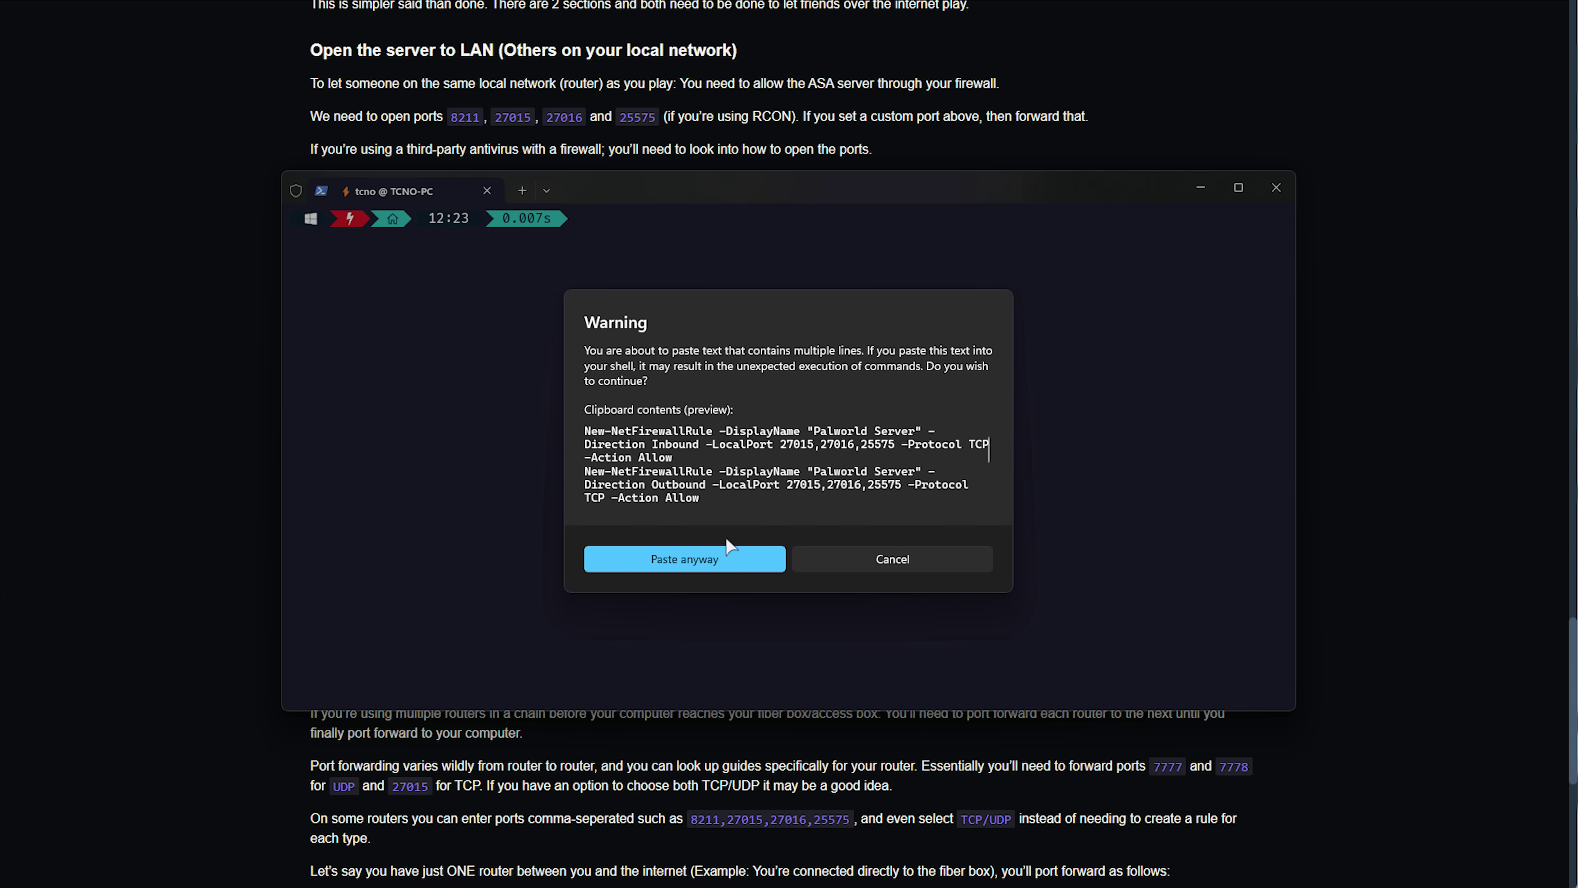
click(730, 553)
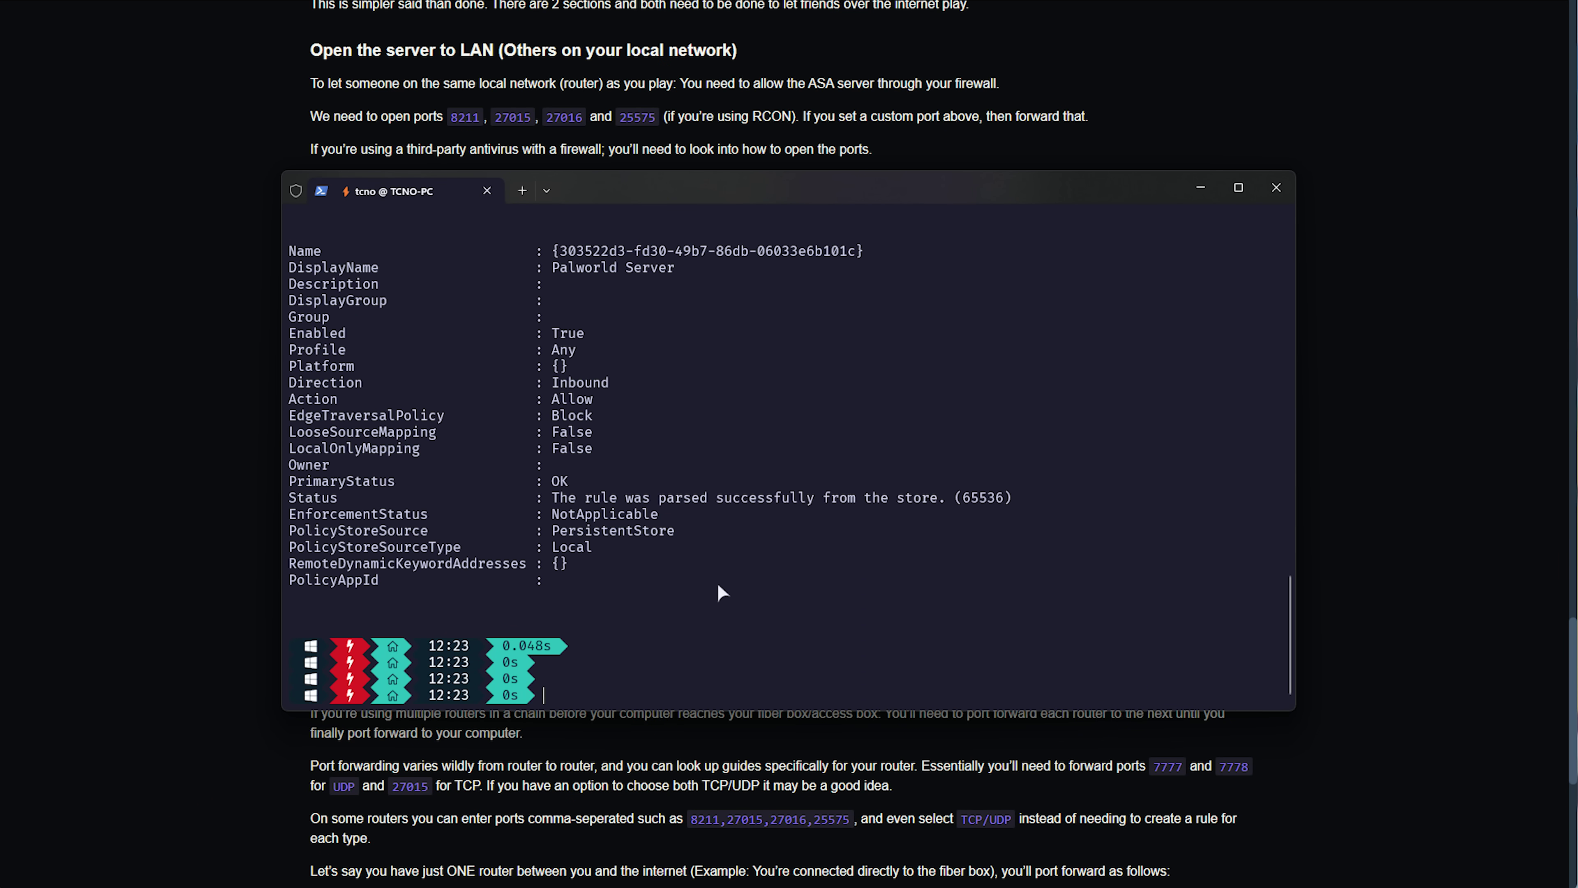
scroll(635, 598, up, 9)
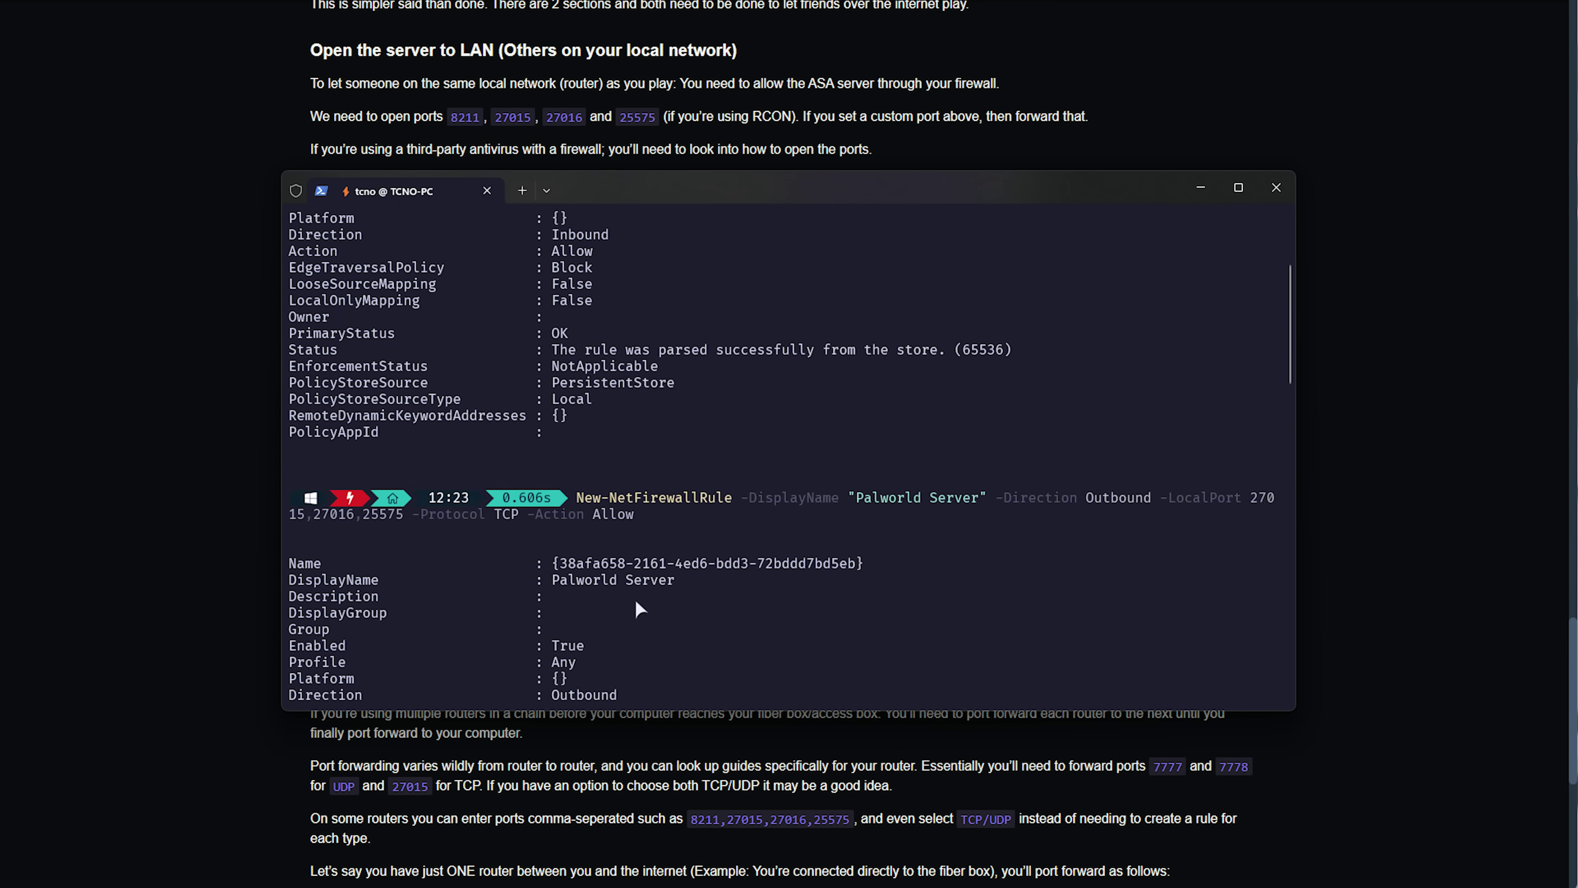
click(1274, 181)
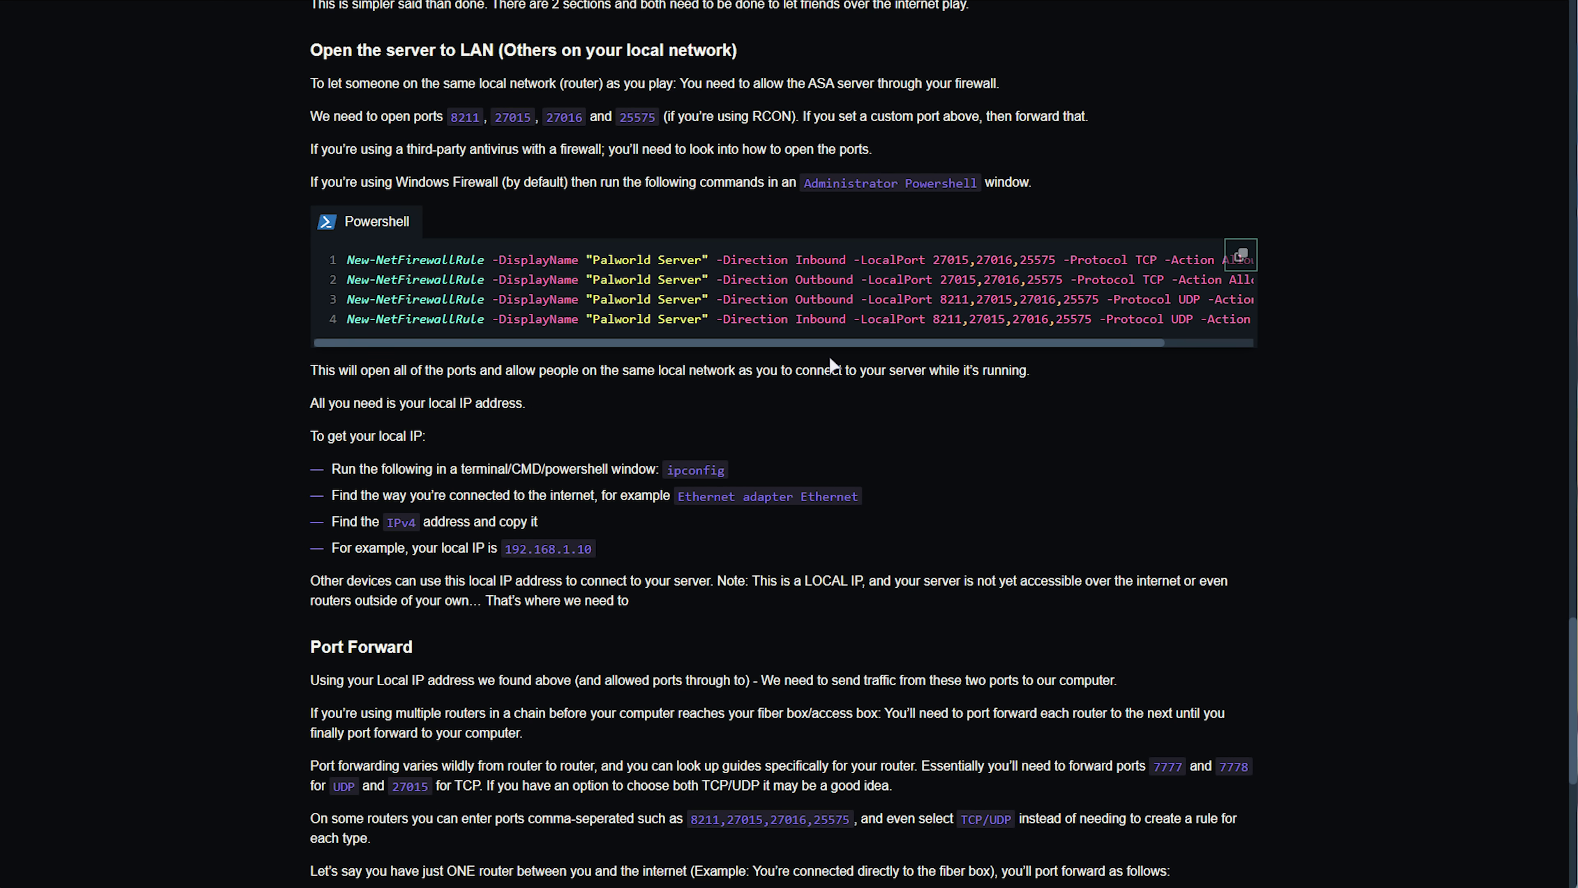
Read the local IP instructions, highlighting the ipconfig command and the example IP address.
drag(299, 400, 591, 605)
click(802, 529)
double_click(713, 468)
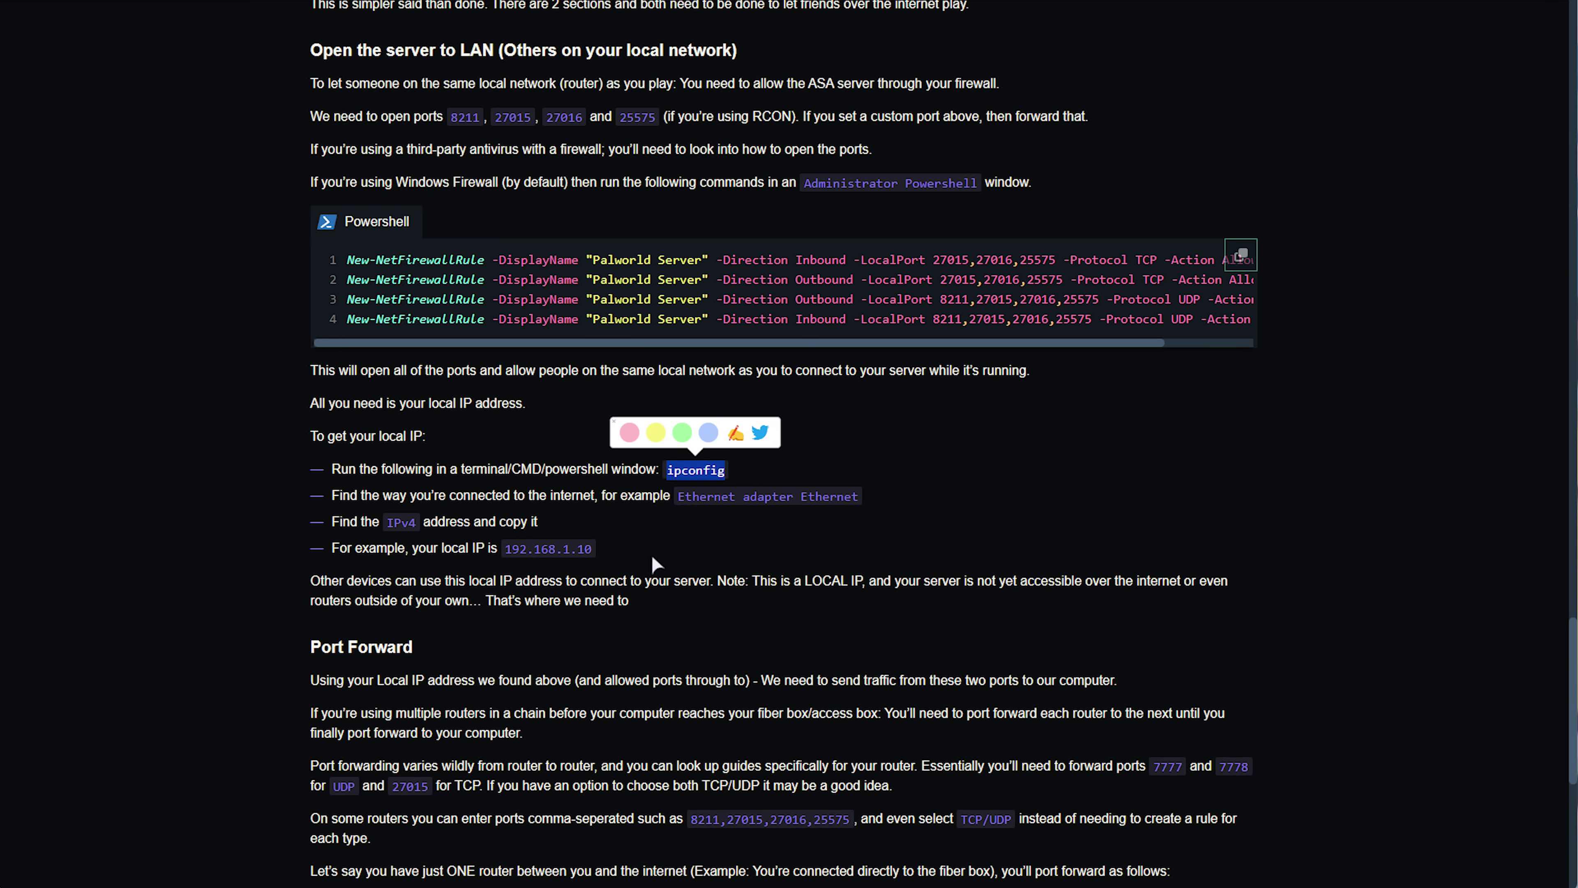
drag(593, 550, 505, 549)
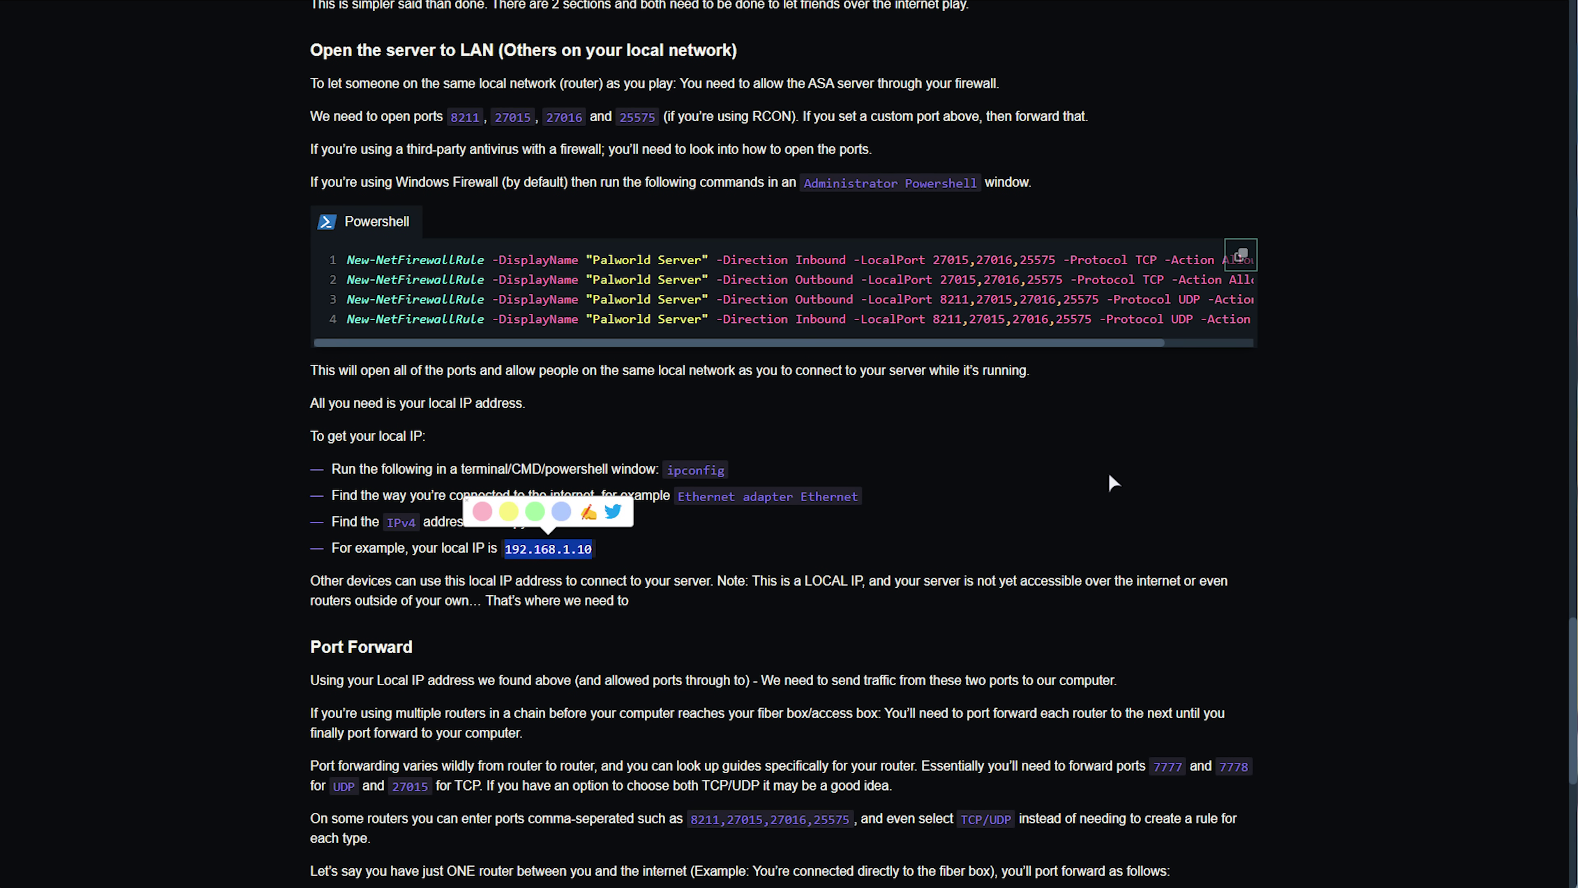
click(1109, 475)
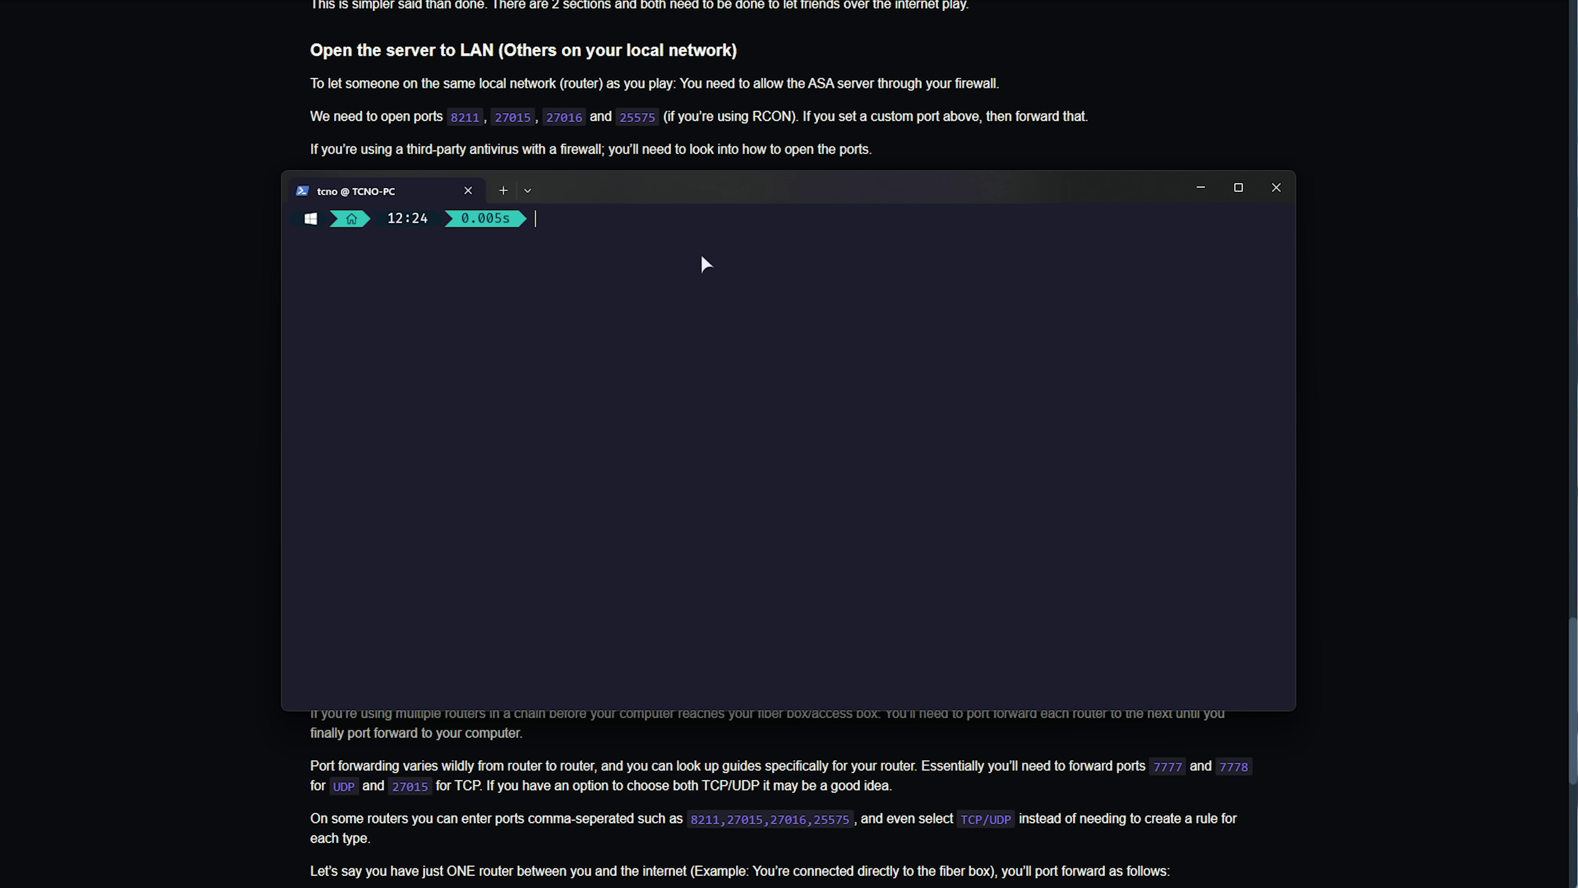
Run ipconfig and copy the Ethernet adapter's IPv4 address 192.168.1.50.
text(ipconfig)
key(Return)
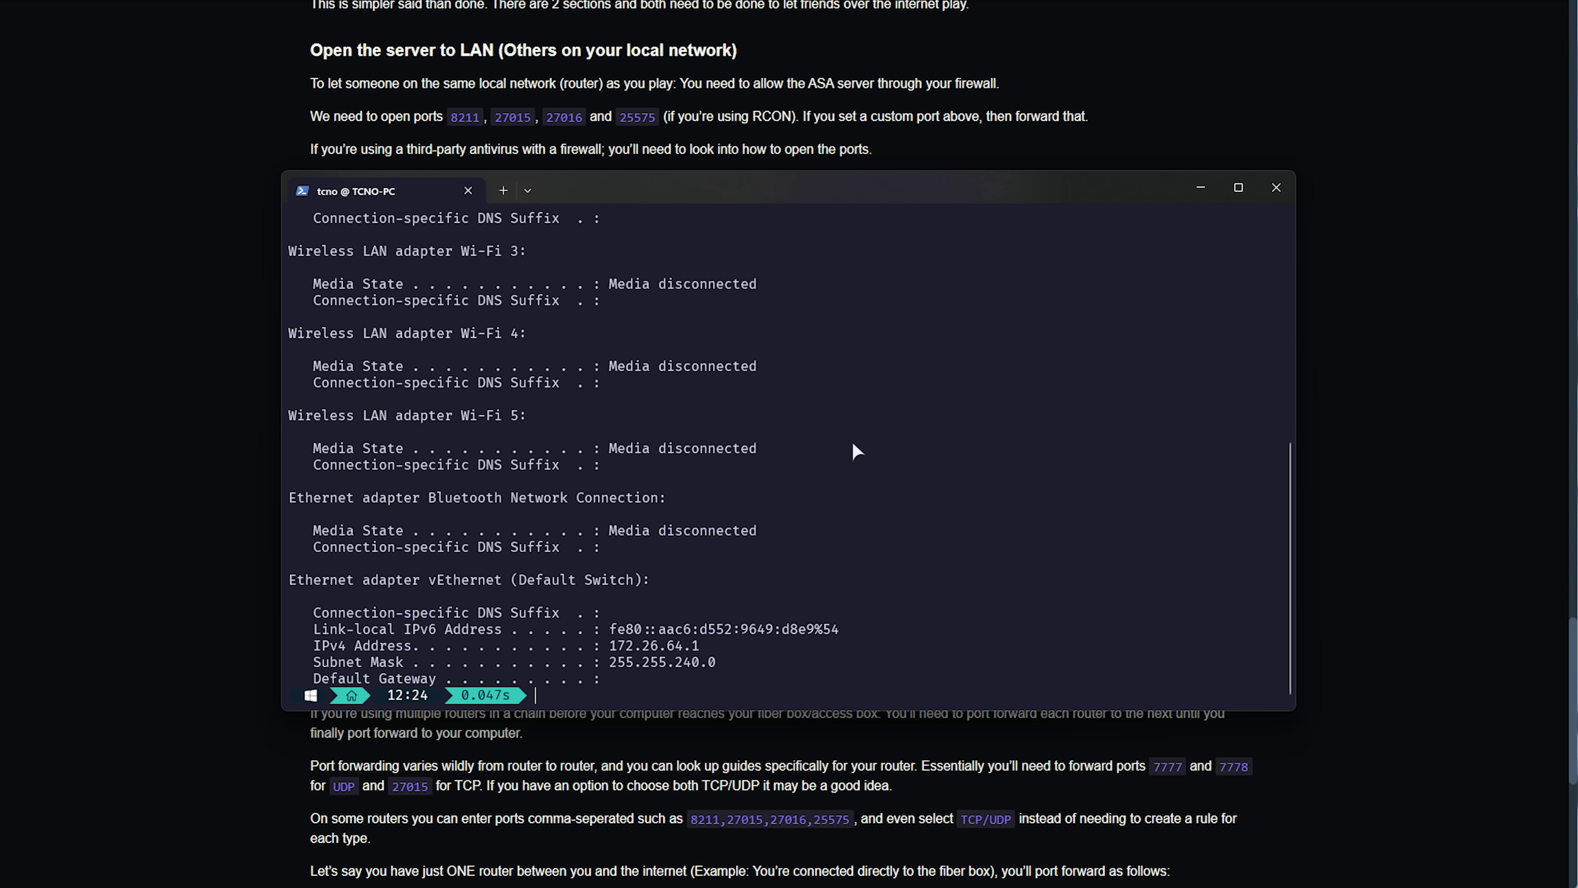
scroll(840, 424, up, 9)
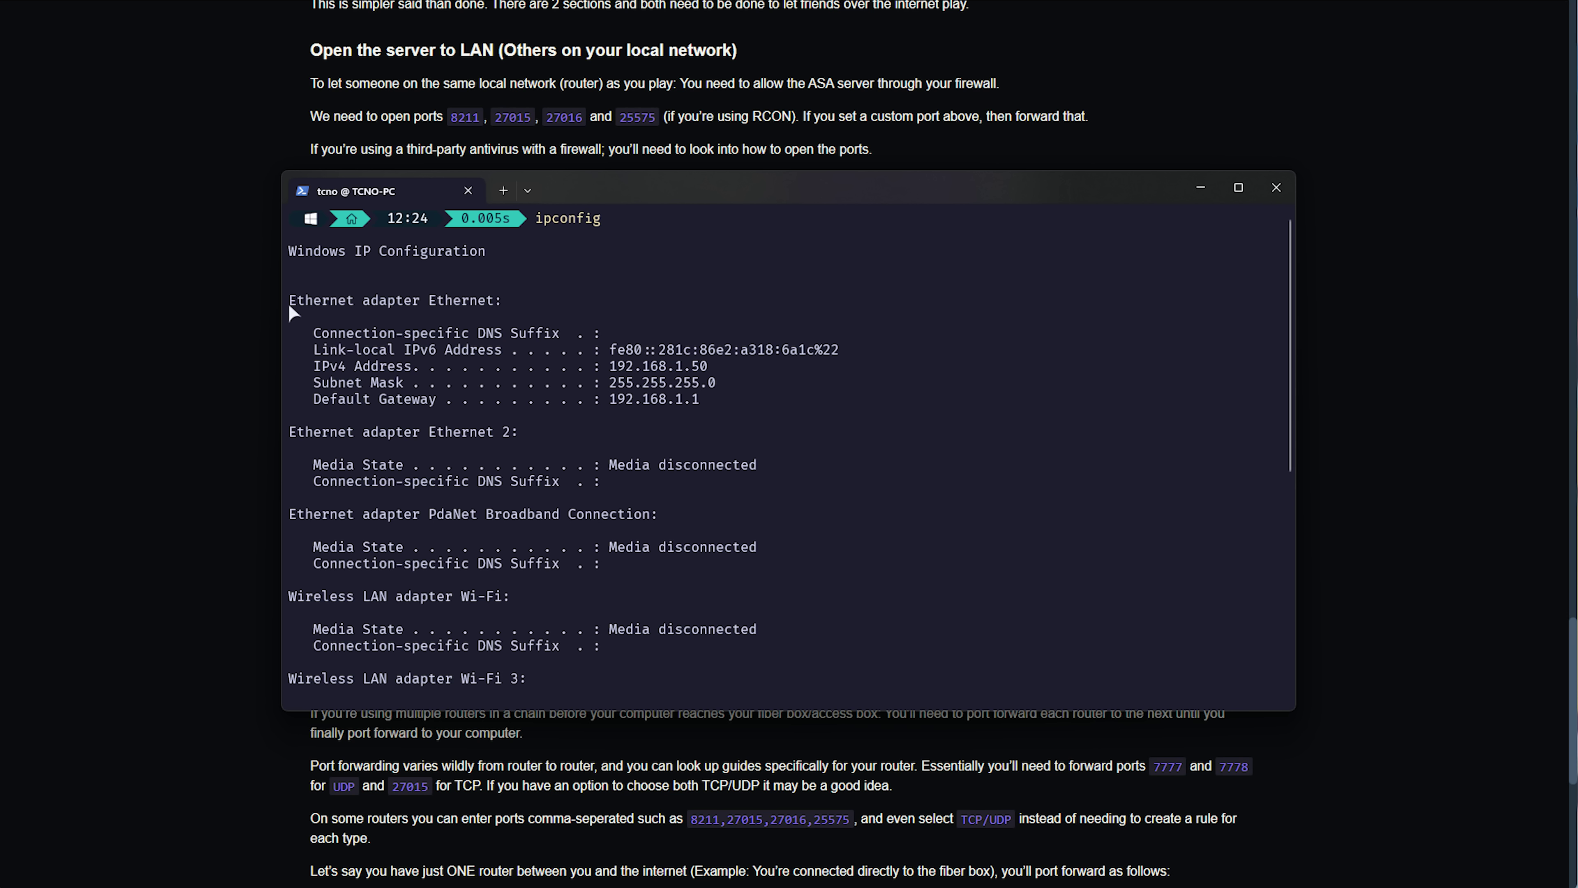
drag(289, 307, 358, 300)
drag(313, 367, 325, 365)
drag(613, 369, 707, 376)
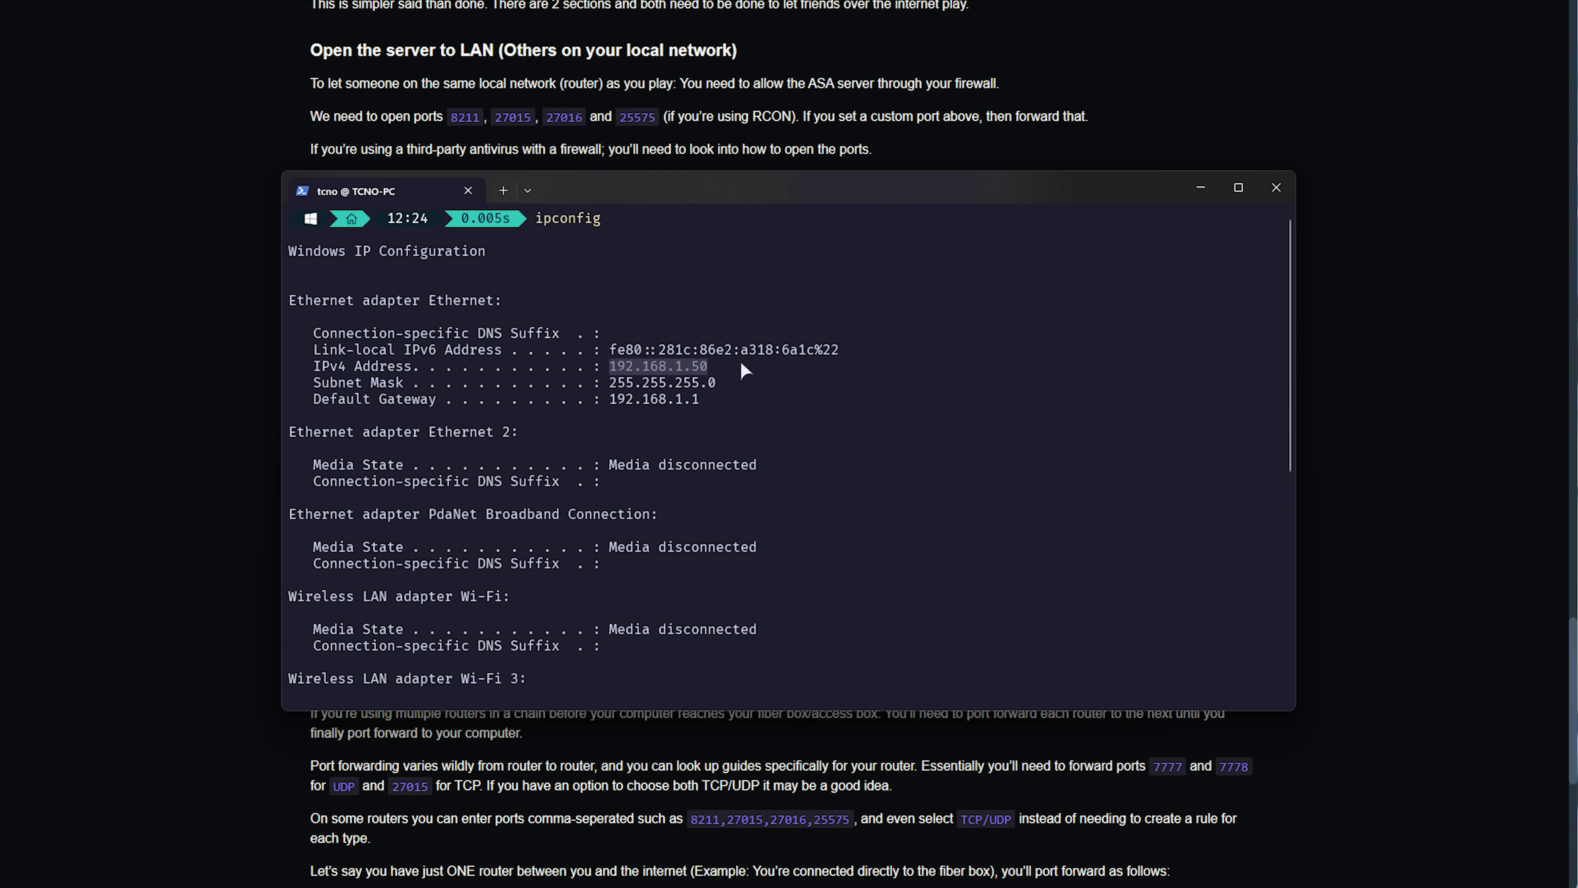
key(ctrl+c)
key(ctrl+c)
key(alt+Tab)
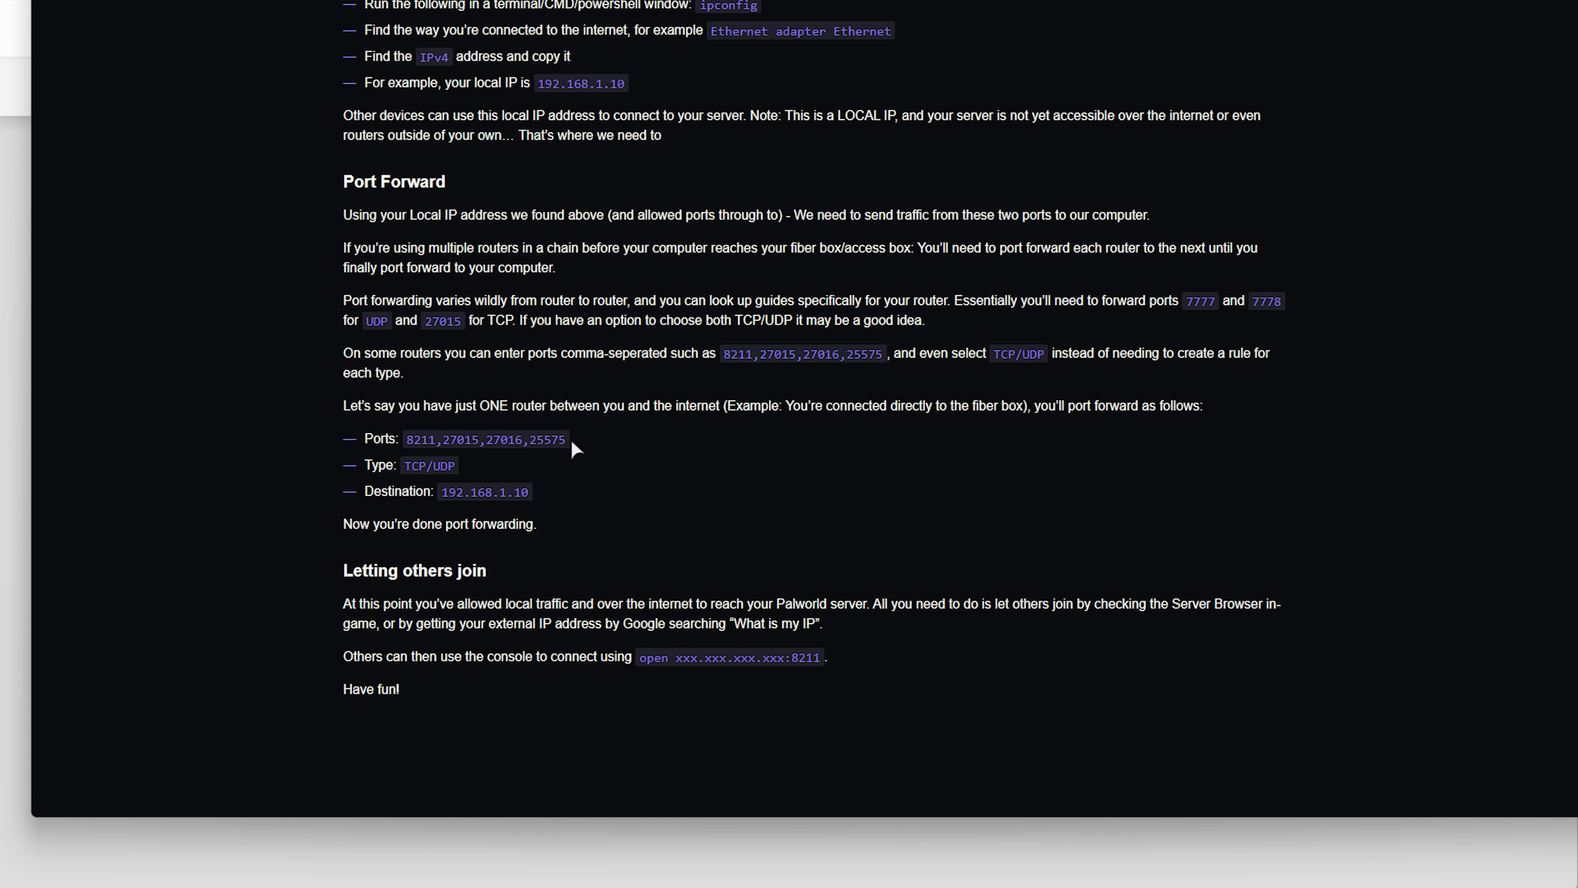
Copy port 8211 from the notepad port list 8211,27015,27016,25575.
drag(571, 439, 396, 439)
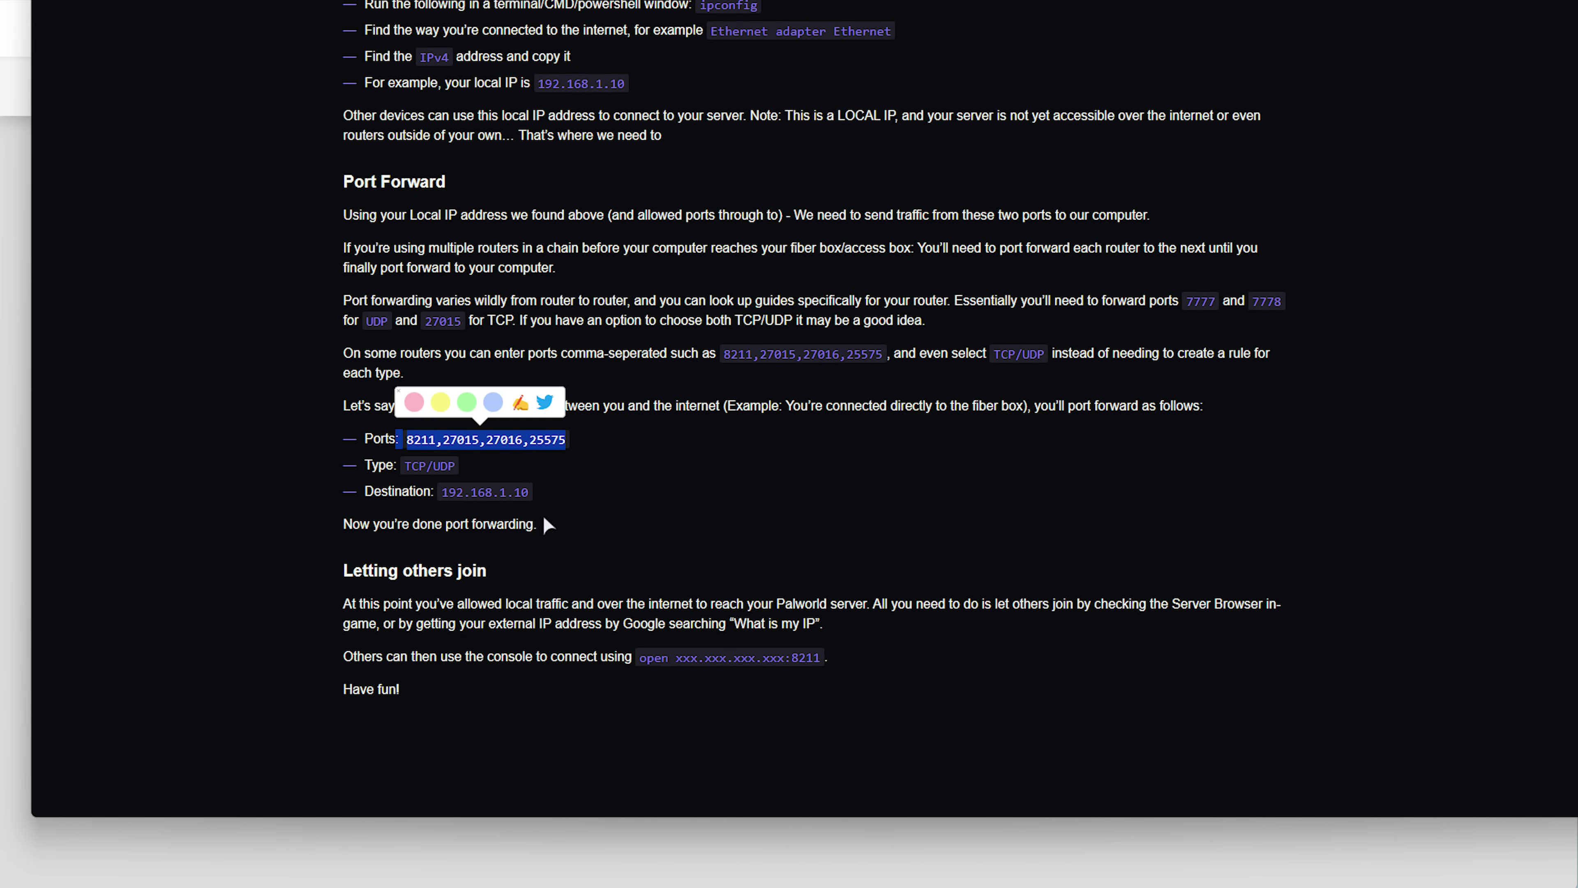
key(alt+Tab)
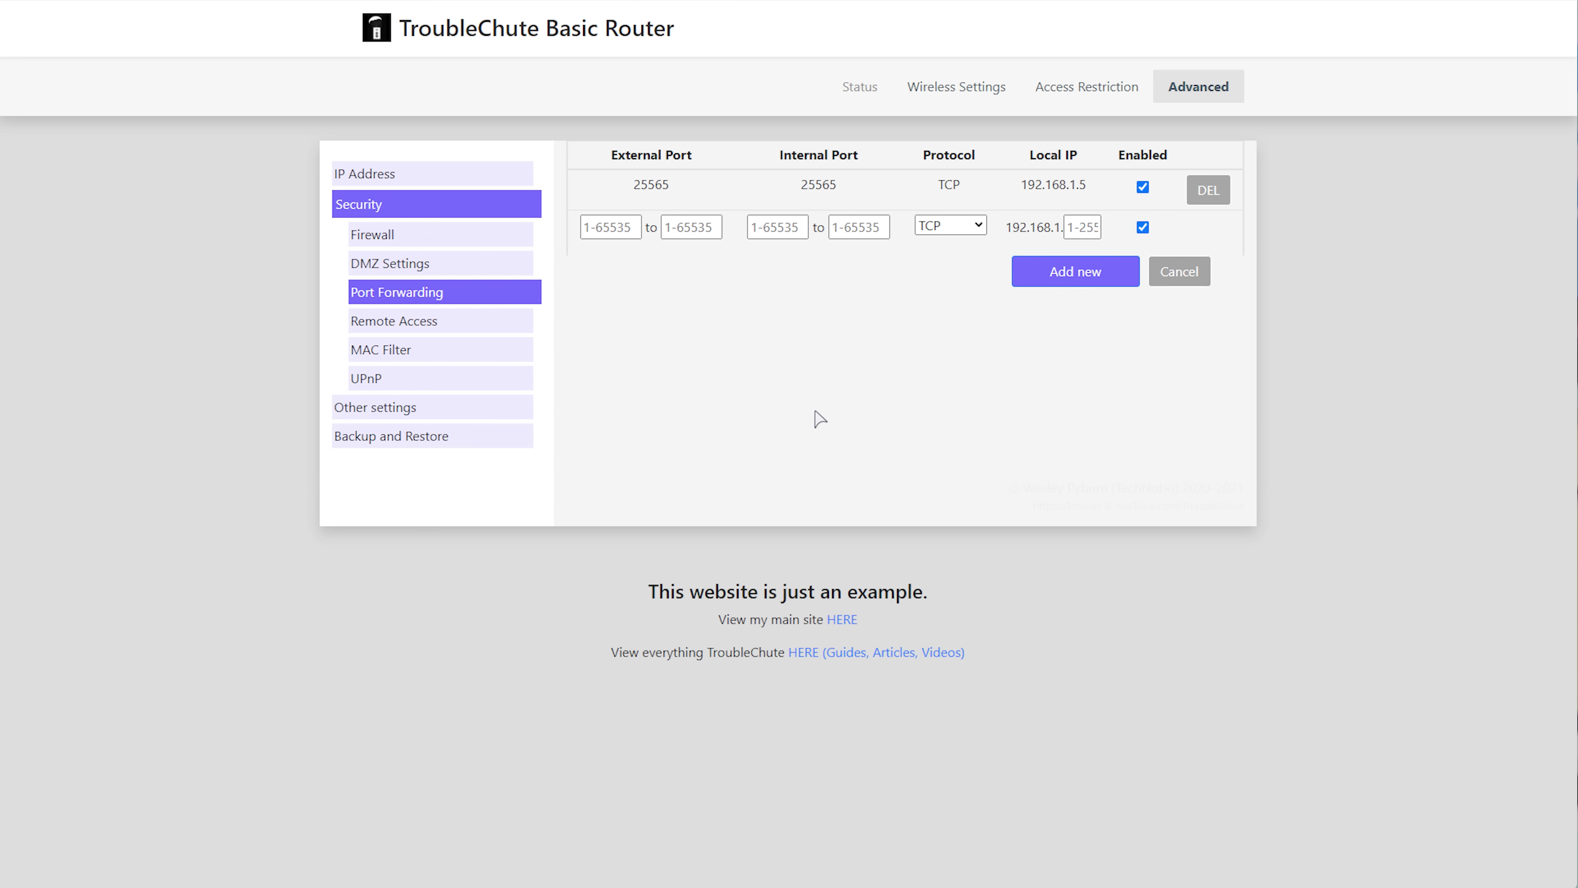
key(alt+Tab)
key(ctrl+a)
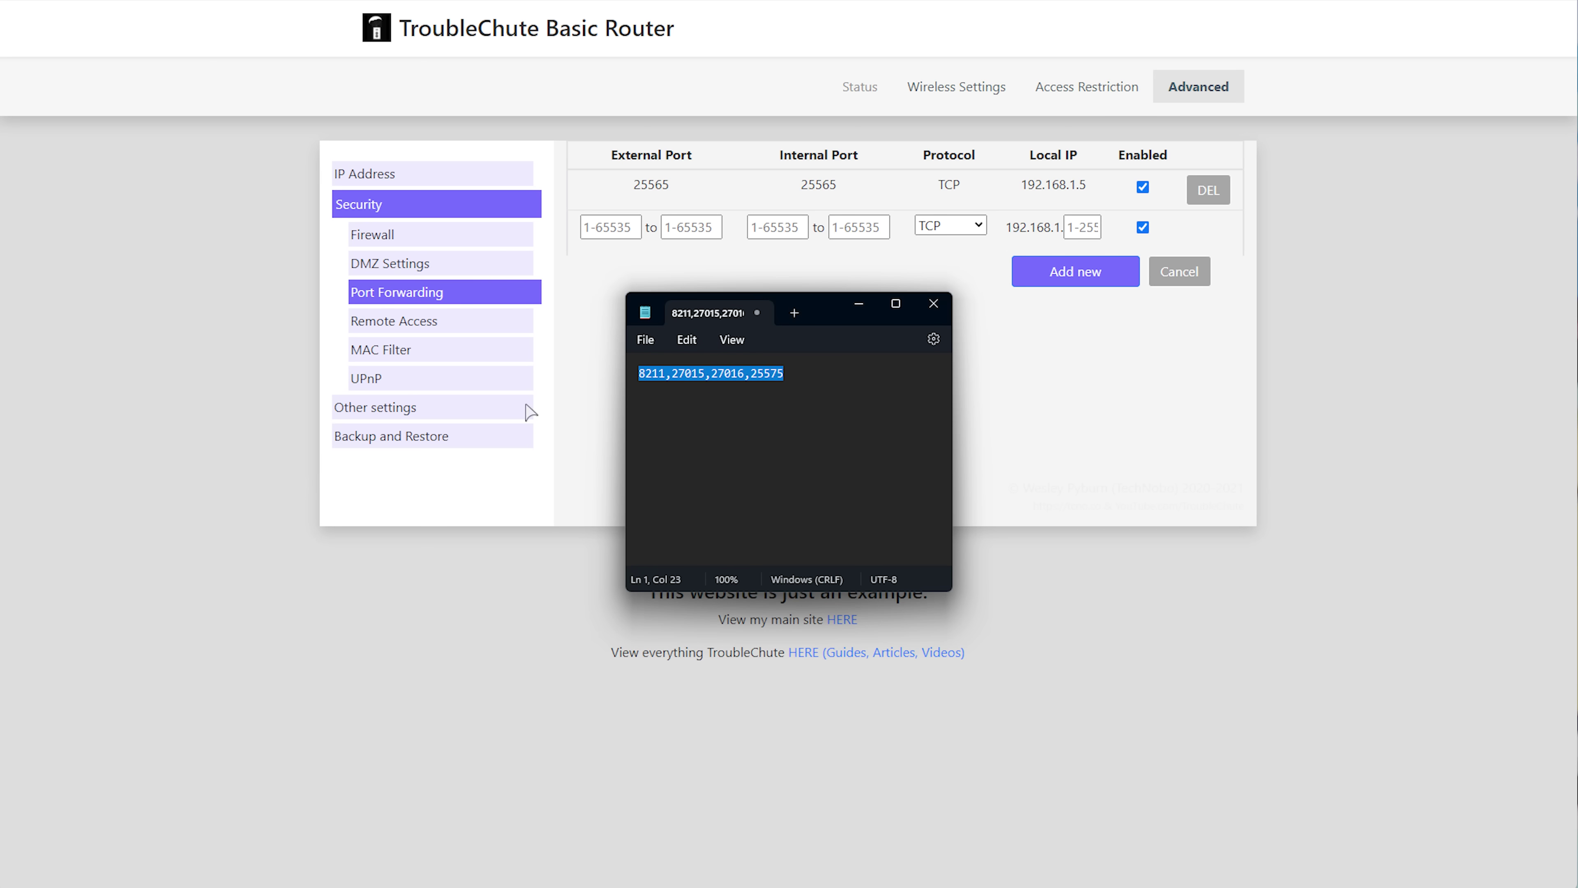
click(768, 450)
click(641, 374)
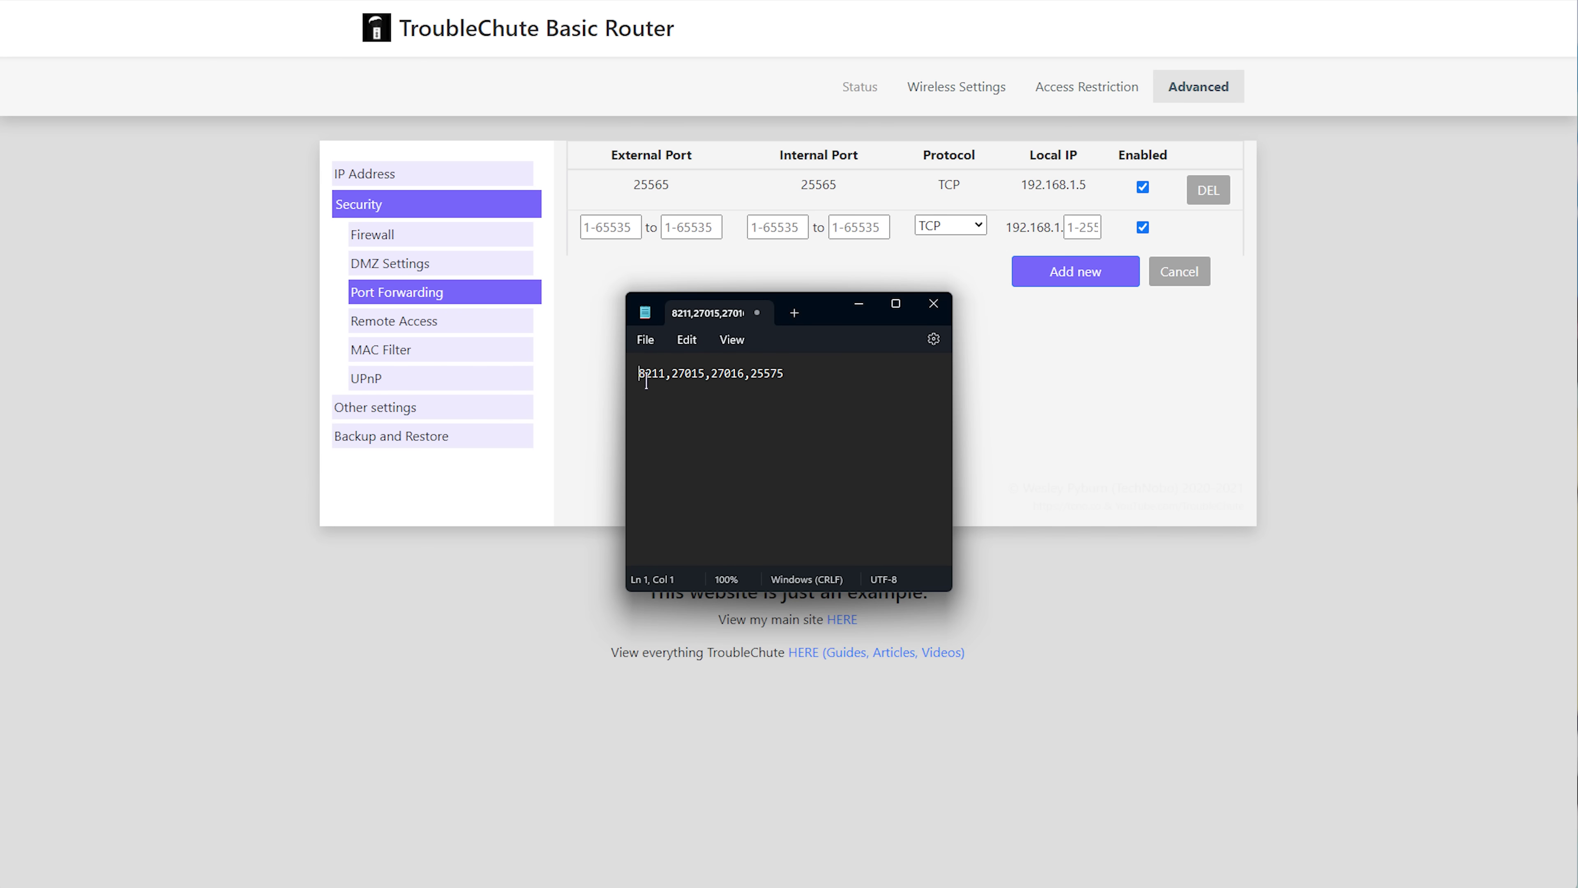
double_click(646, 376)
click(642, 255)
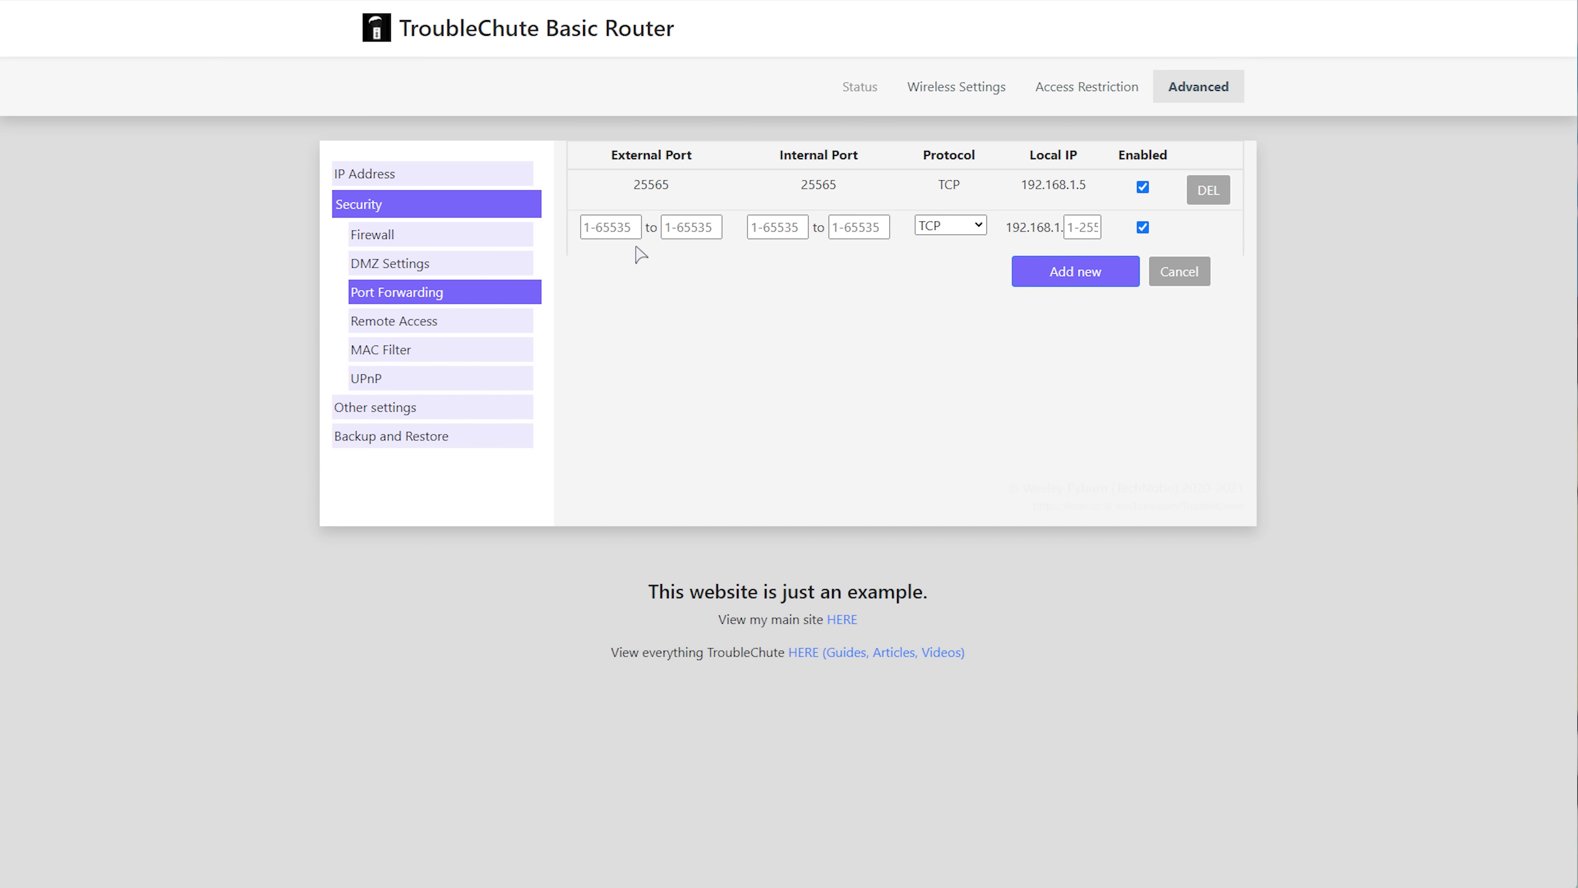
Enter 8211 as the start and end external and internal ports.
click(622, 228)
key(ctrl+v)
click(759, 226)
key(ctrl+v)
click(676, 227)
key(ctrl+v)
click(872, 229)
key(ctrl+v)
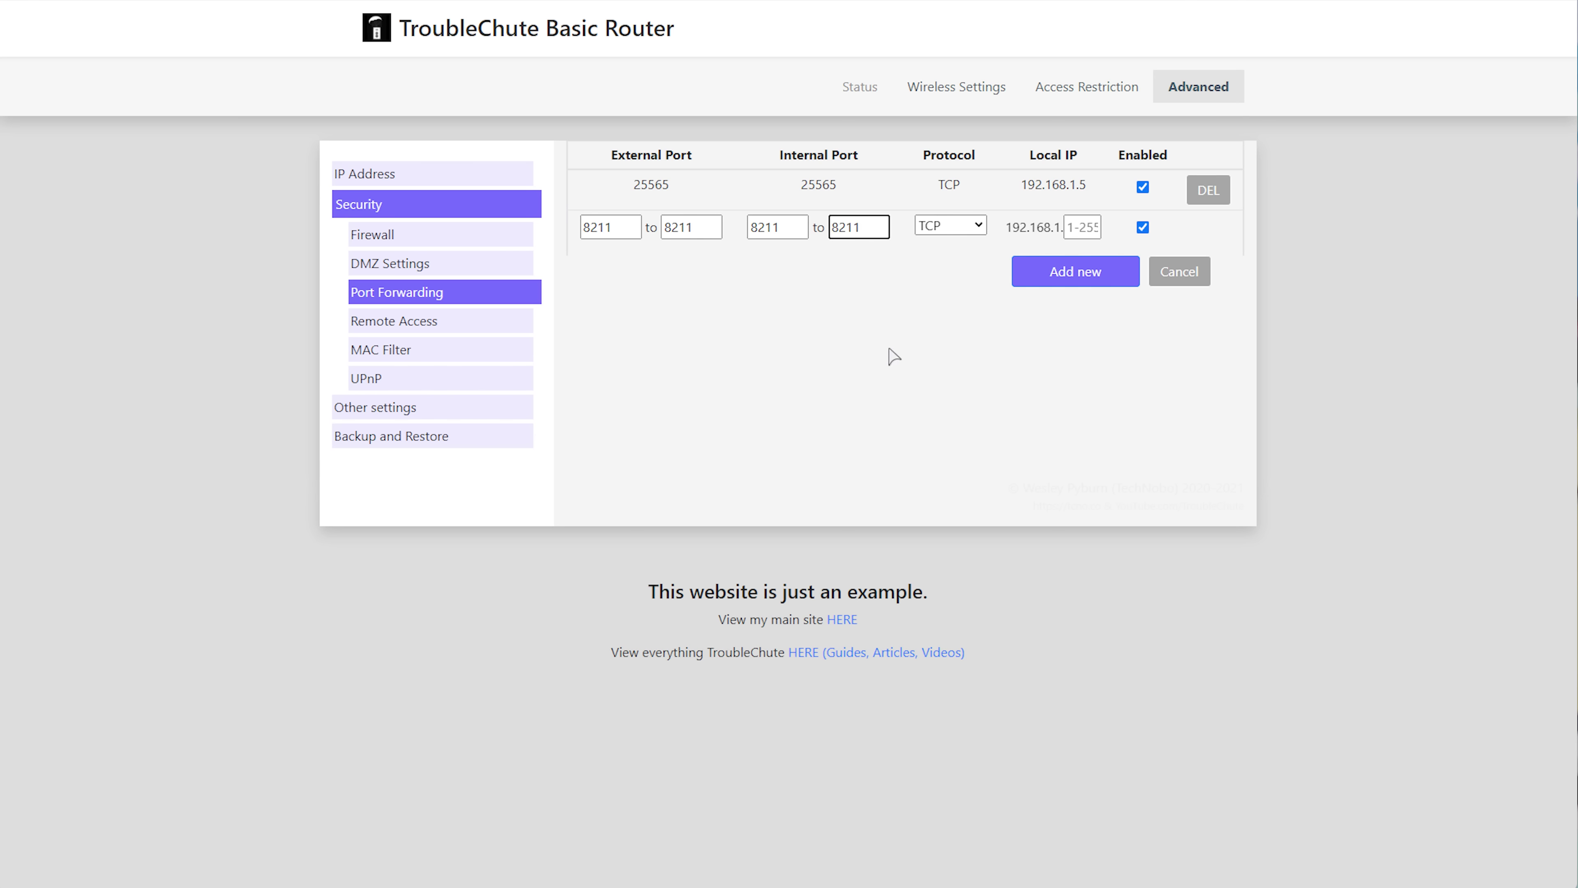
key(shift+Tab)
Set protocol UDP and local IP 192.168.1.50, then add the rule.
click(950, 226)
click(957, 257)
double_click(1009, 226)
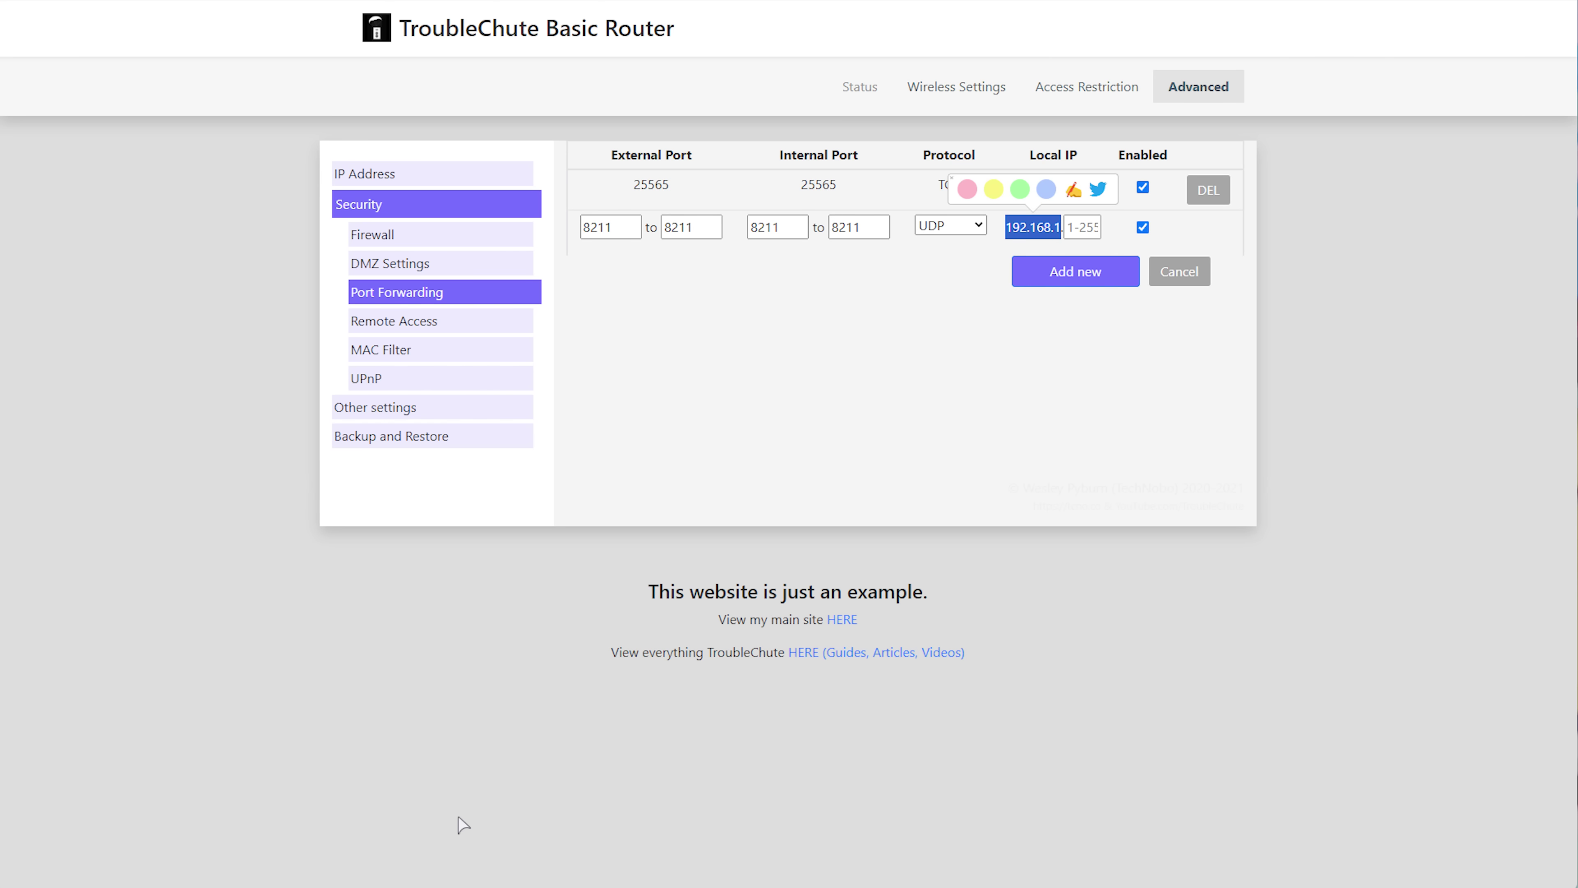
click(342, 886)
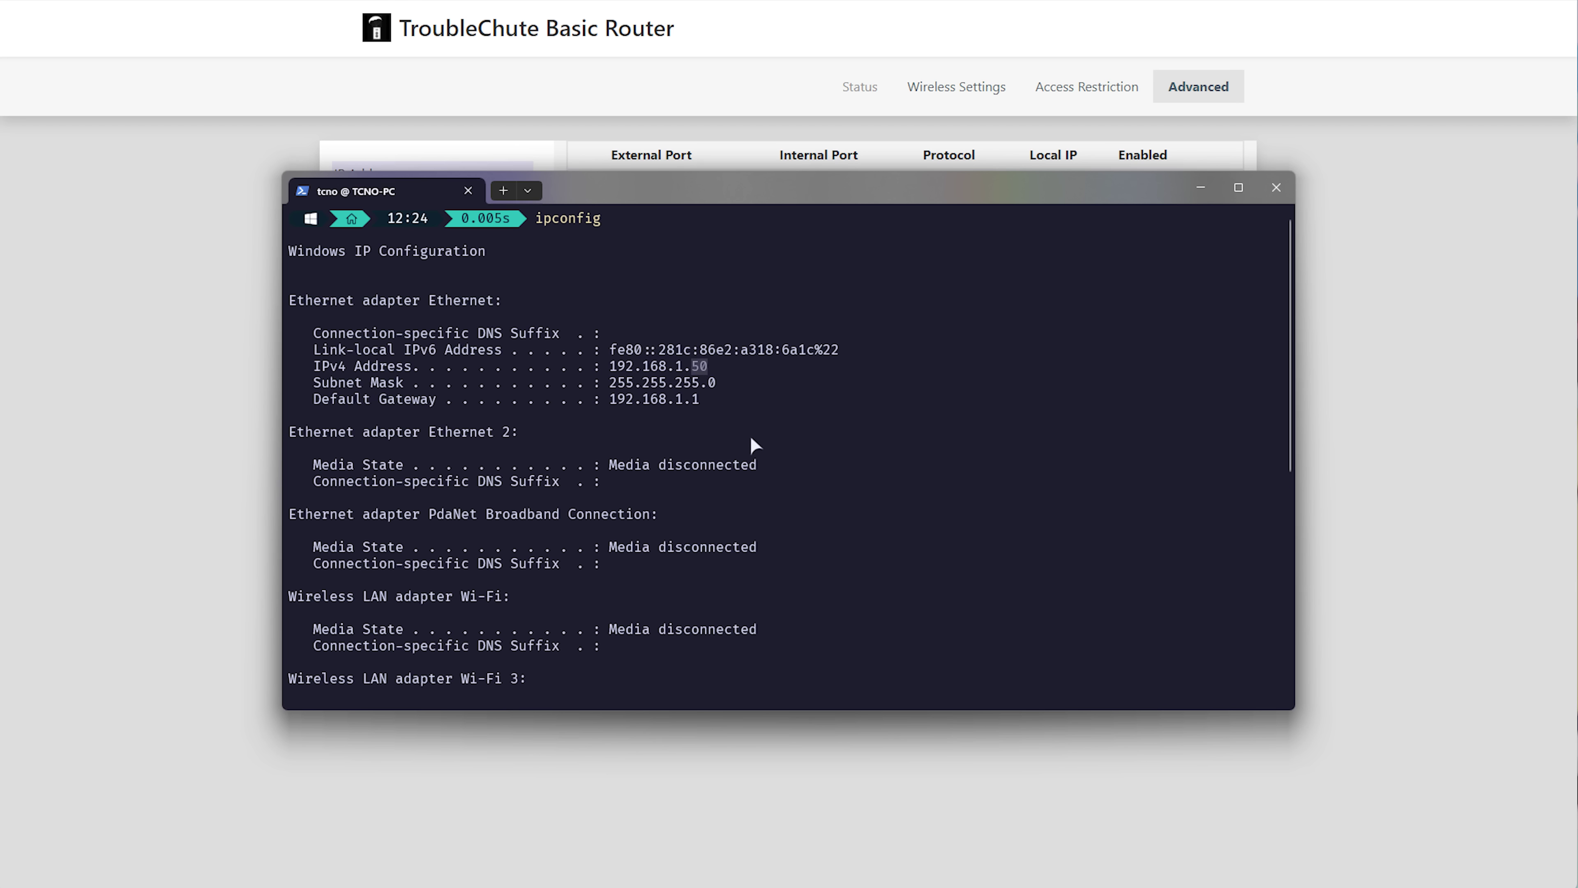
click(1359, 307)
click(1083, 226)
text(5)
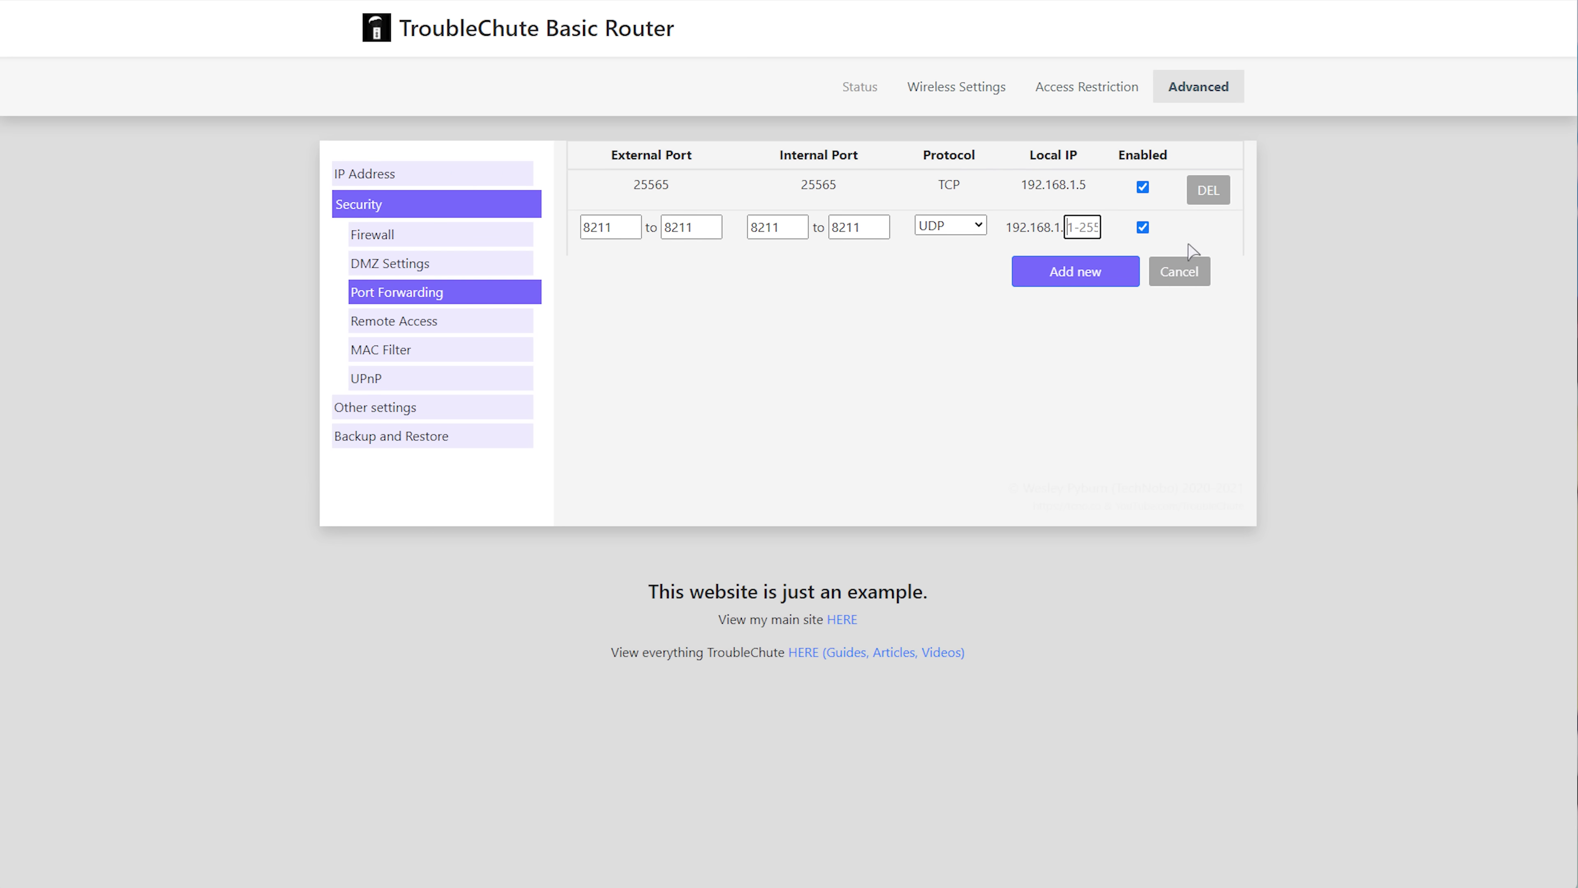
text(0)
click(1074, 275)
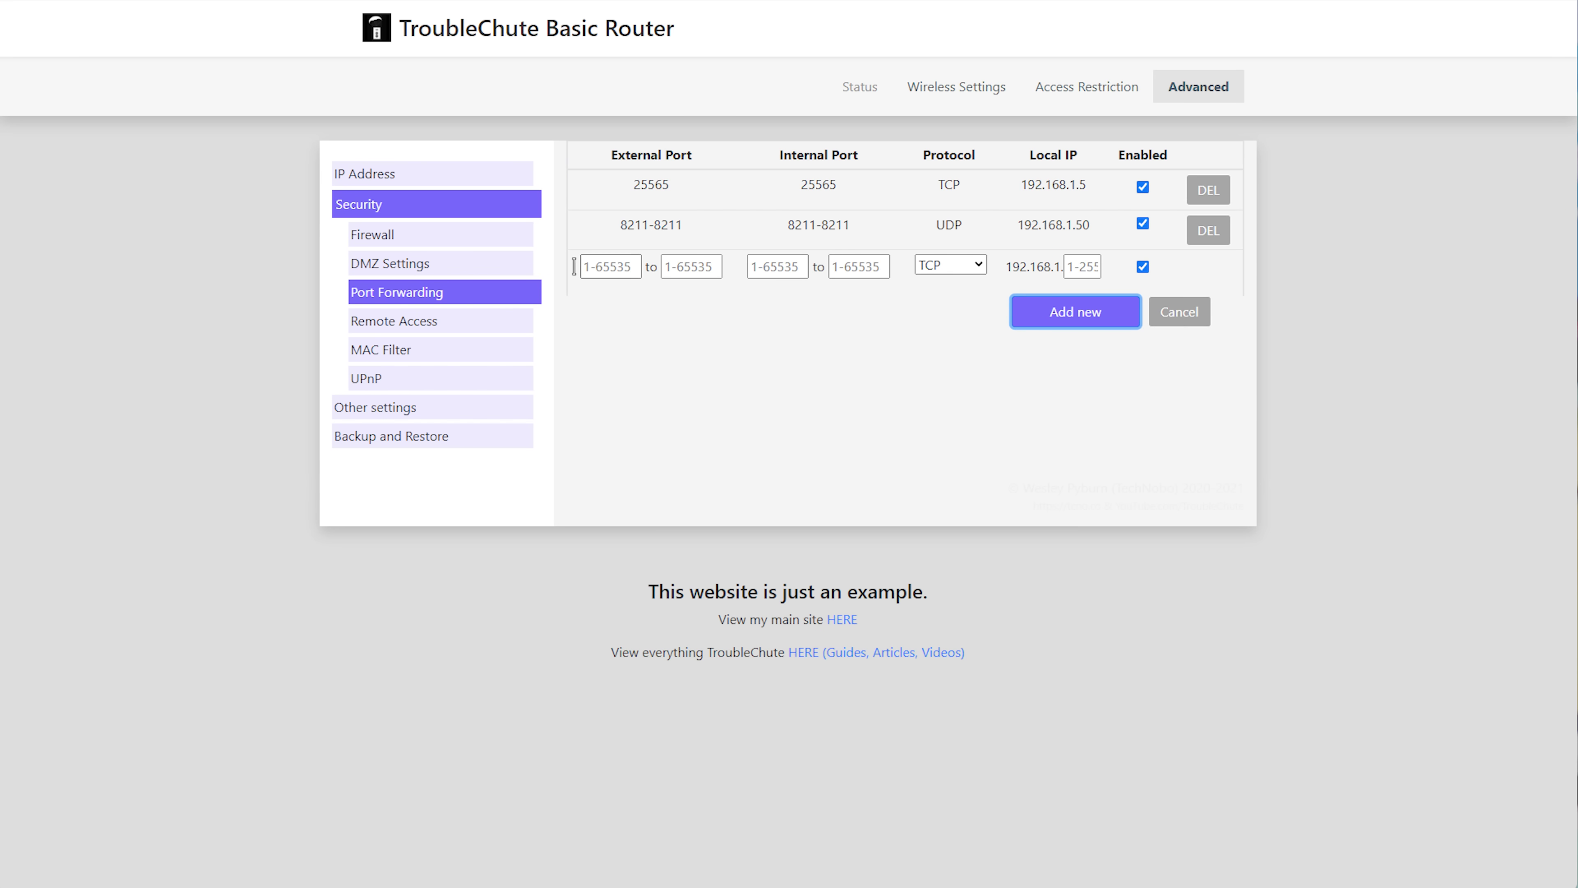
Copy port 27015 from the notepad port list.
key(alt+Tab)
drag(672, 373, 814, 378)
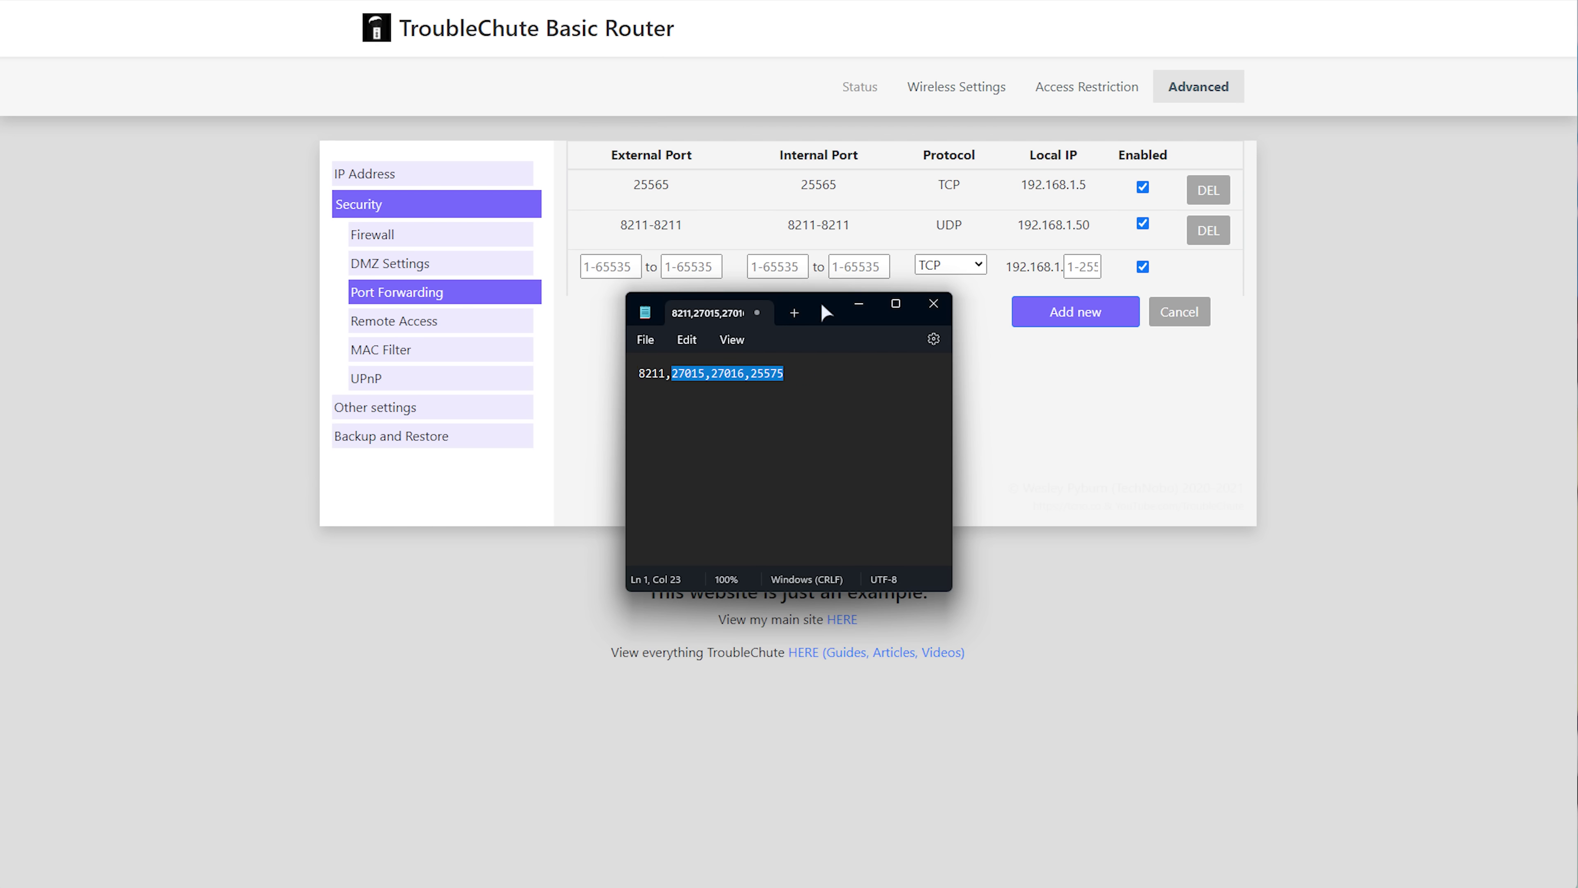
double_click(690, 374)
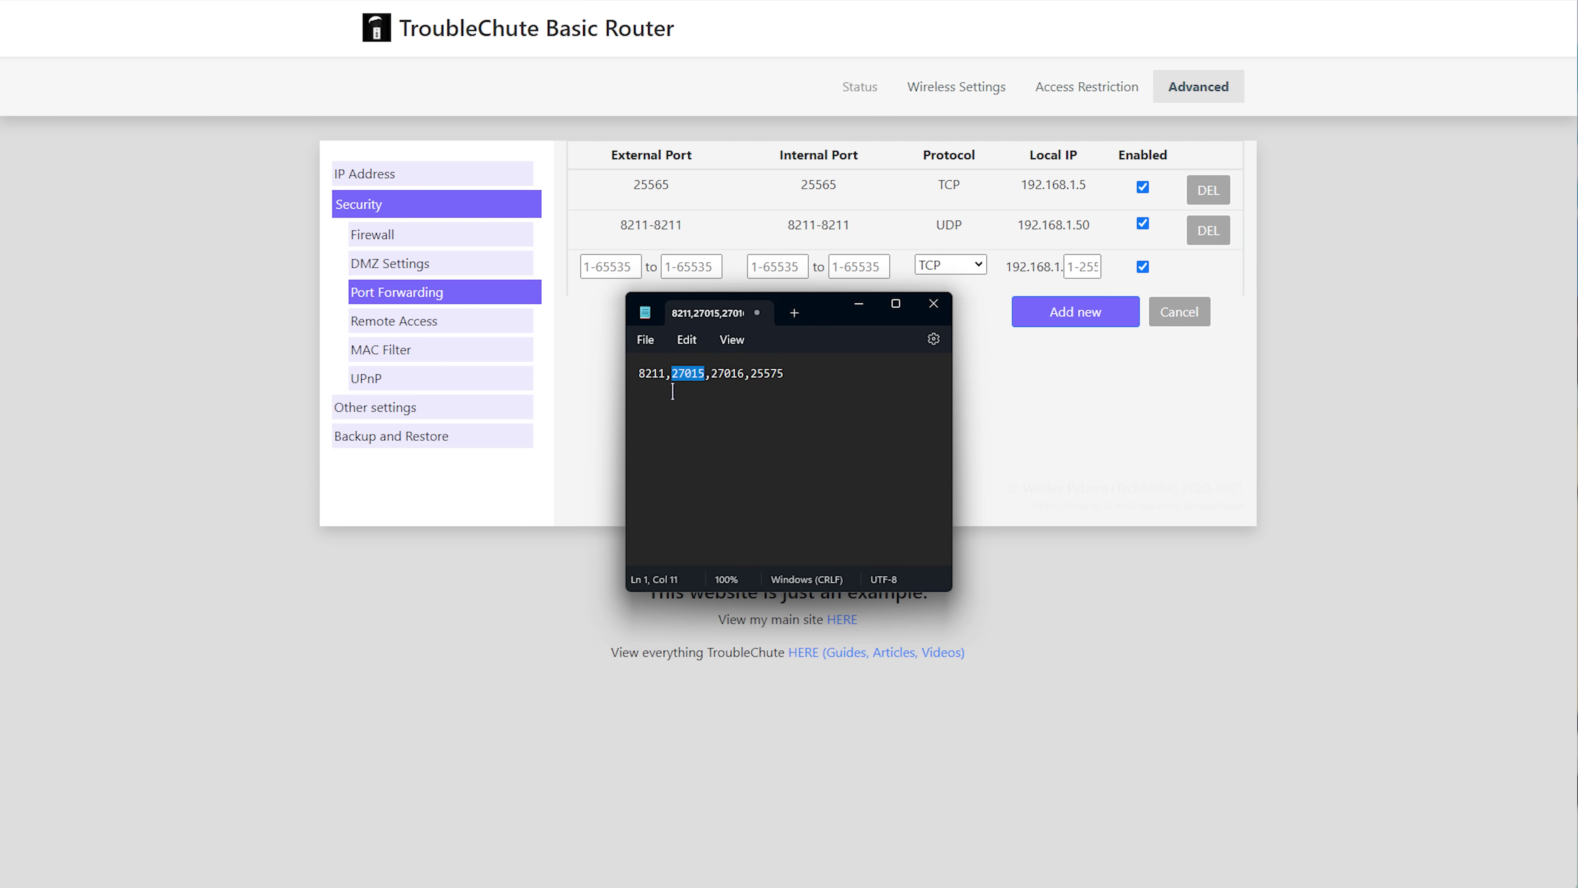
click(750, 374)
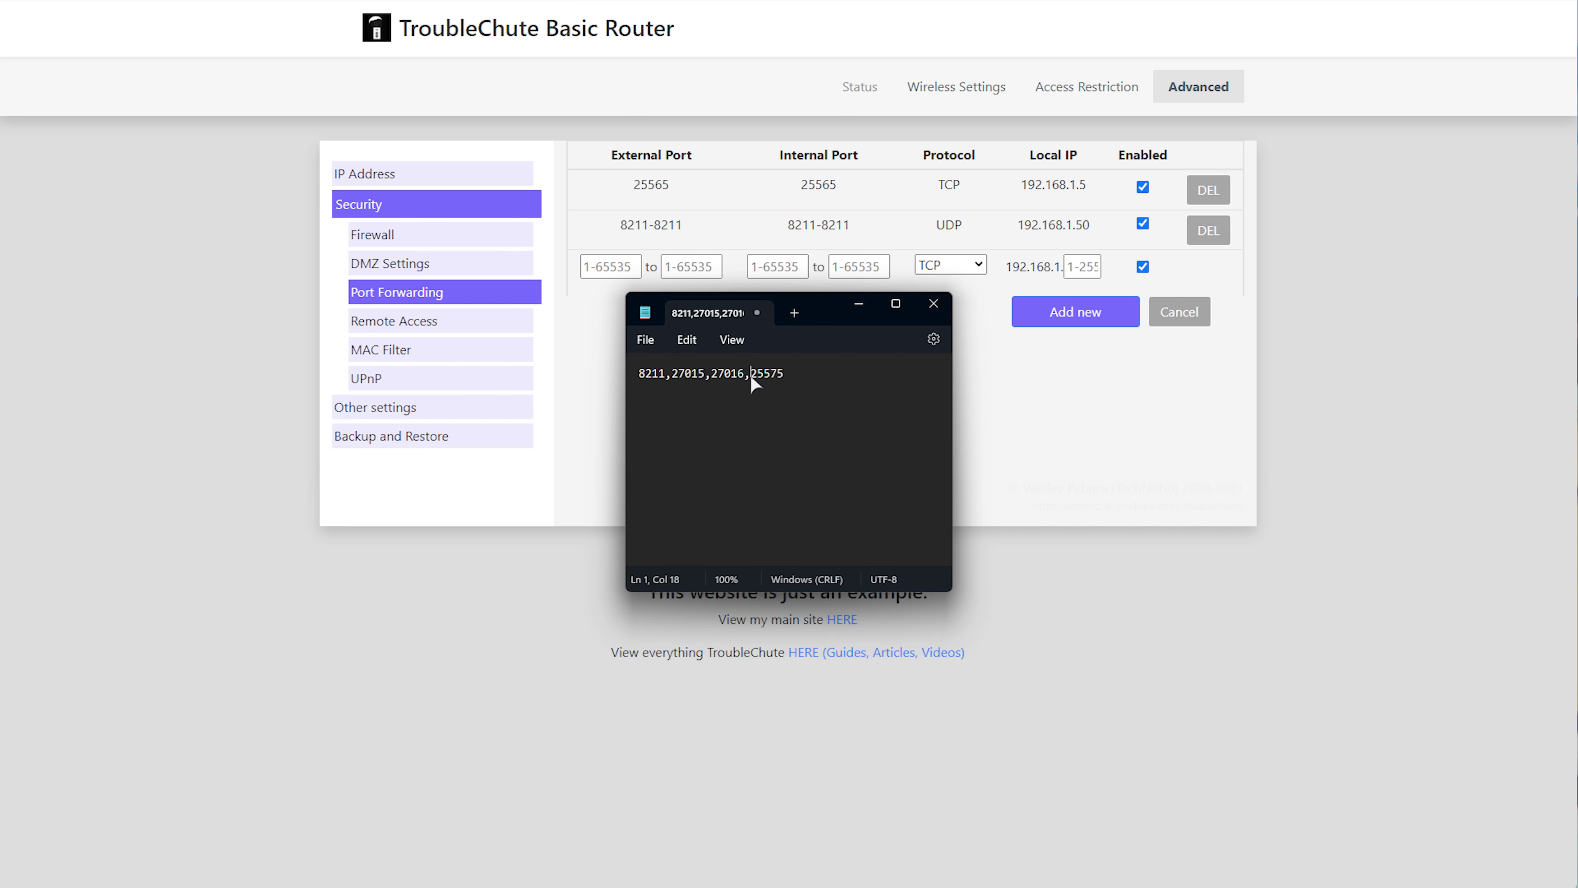
double_click(682, 374)
key(ctrl+c)
click(587, 367)
Enter external and internal port ranges 27015–27016.
click(612, 266)
key(ctrl+v)
click(779, 266)
key(ctrl+v)
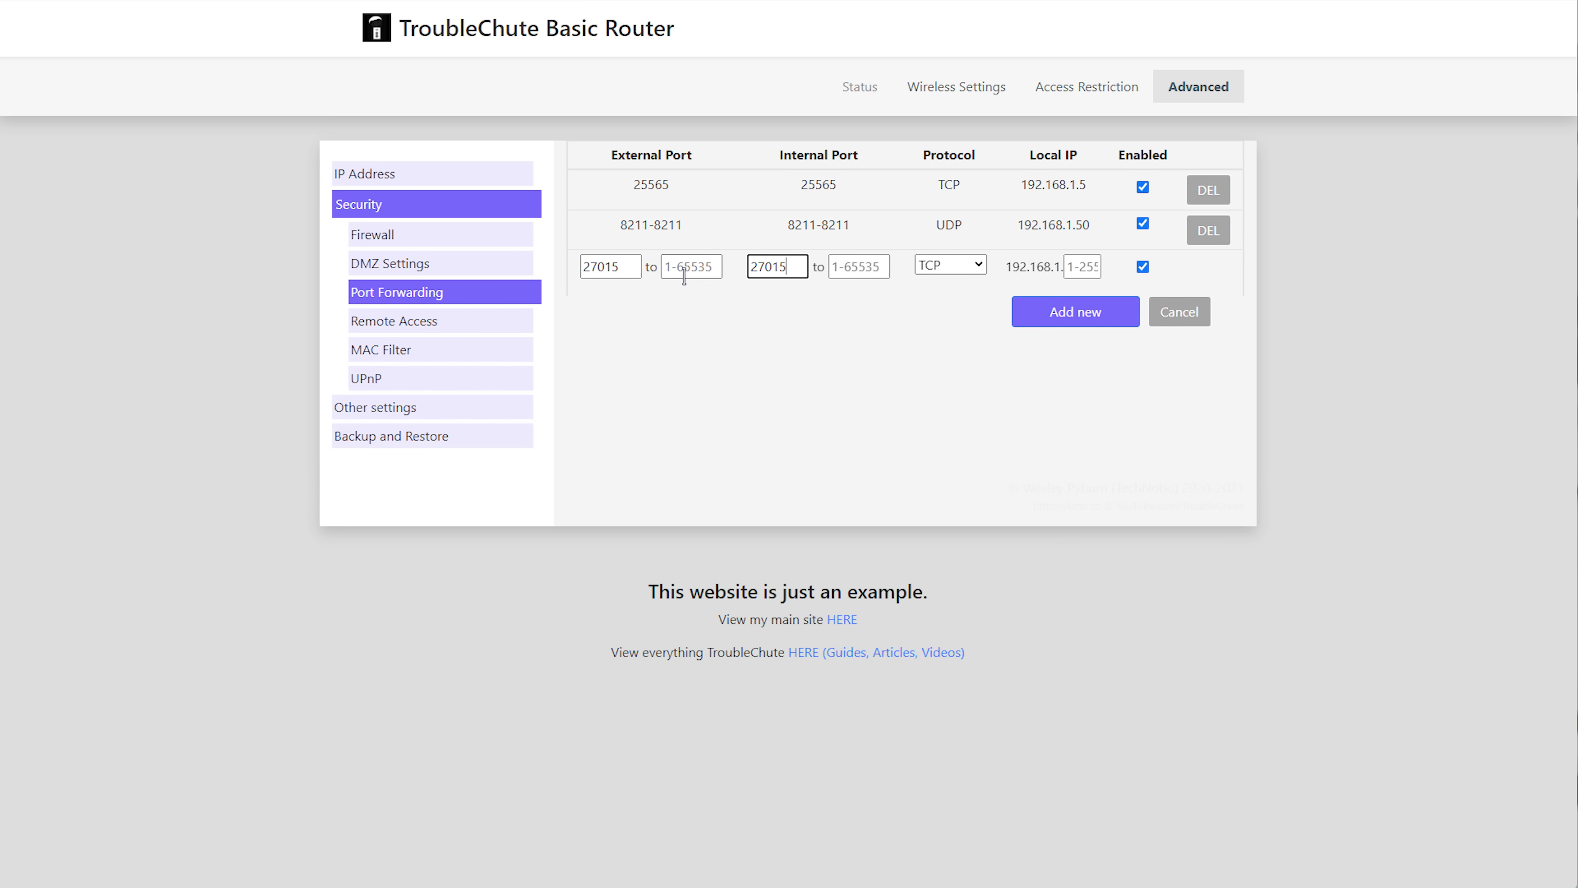
click(684, 273)
text(27016)
double_click(697, 266)
key(ctrl+c)
click(866, 273)
key(ctrl+v)
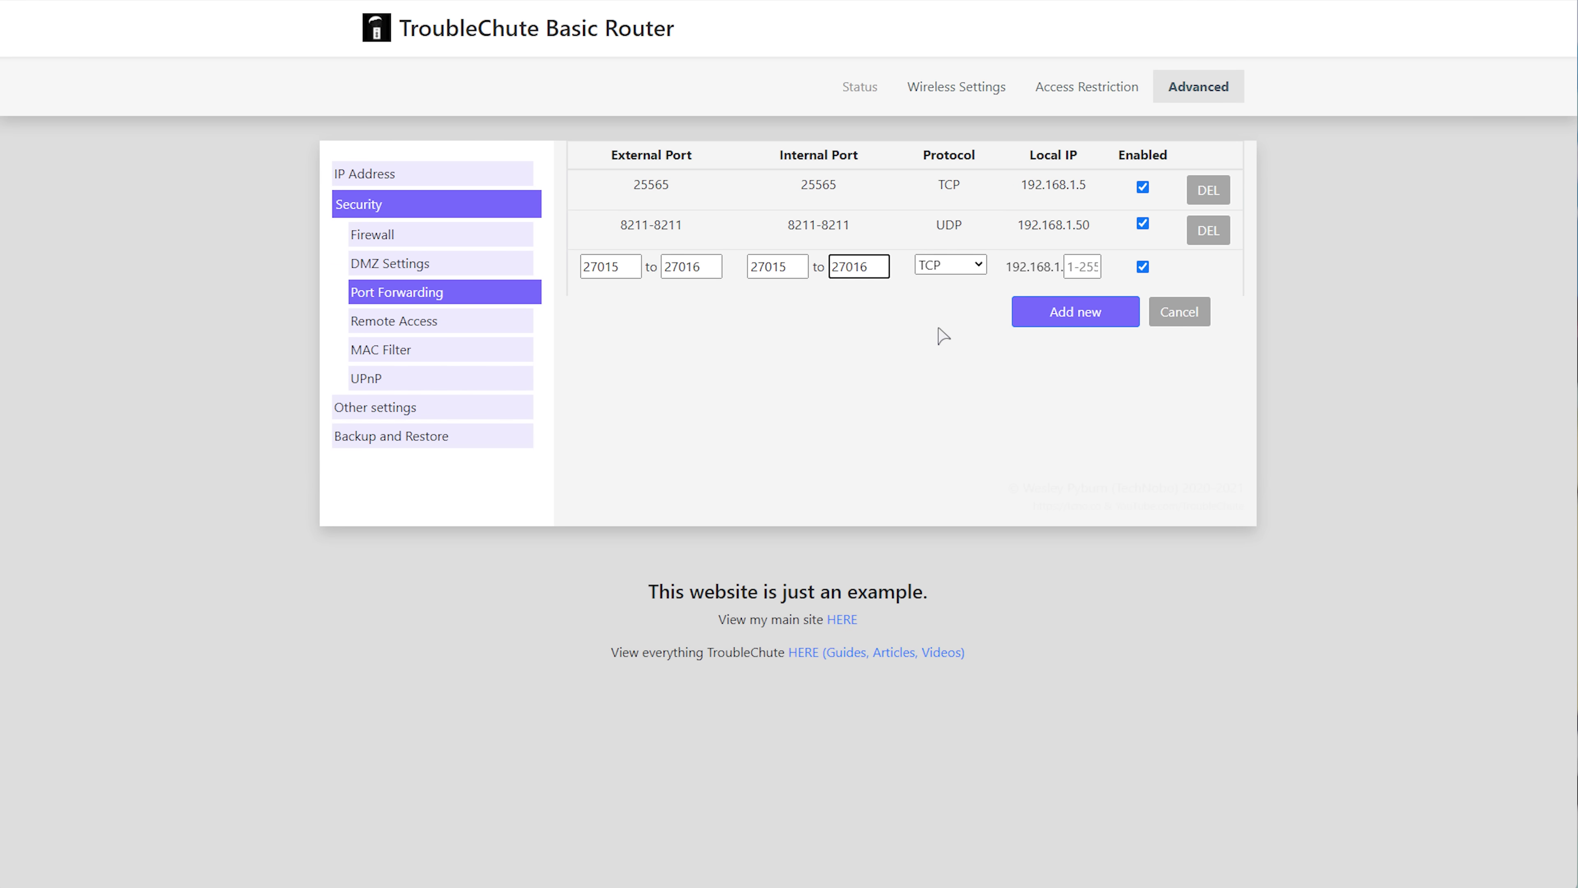
Set protocol TCP/UDP and local IP 192.168.1.50, then add the rule.
click(968, 266)
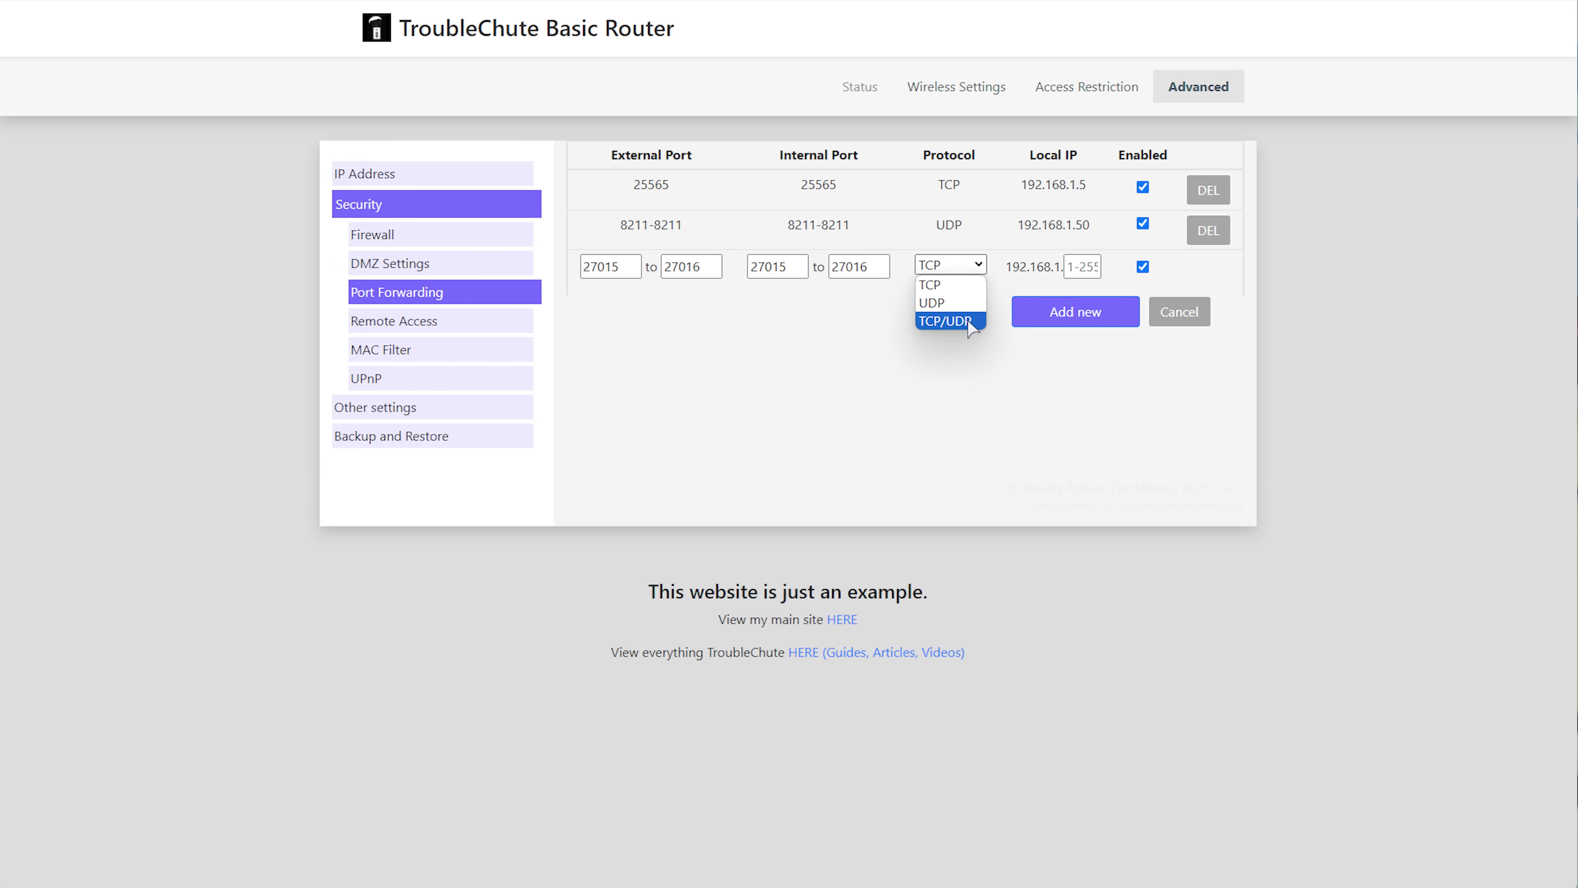
click(944, 321)
right_click(960, 303)
click(958, 293)
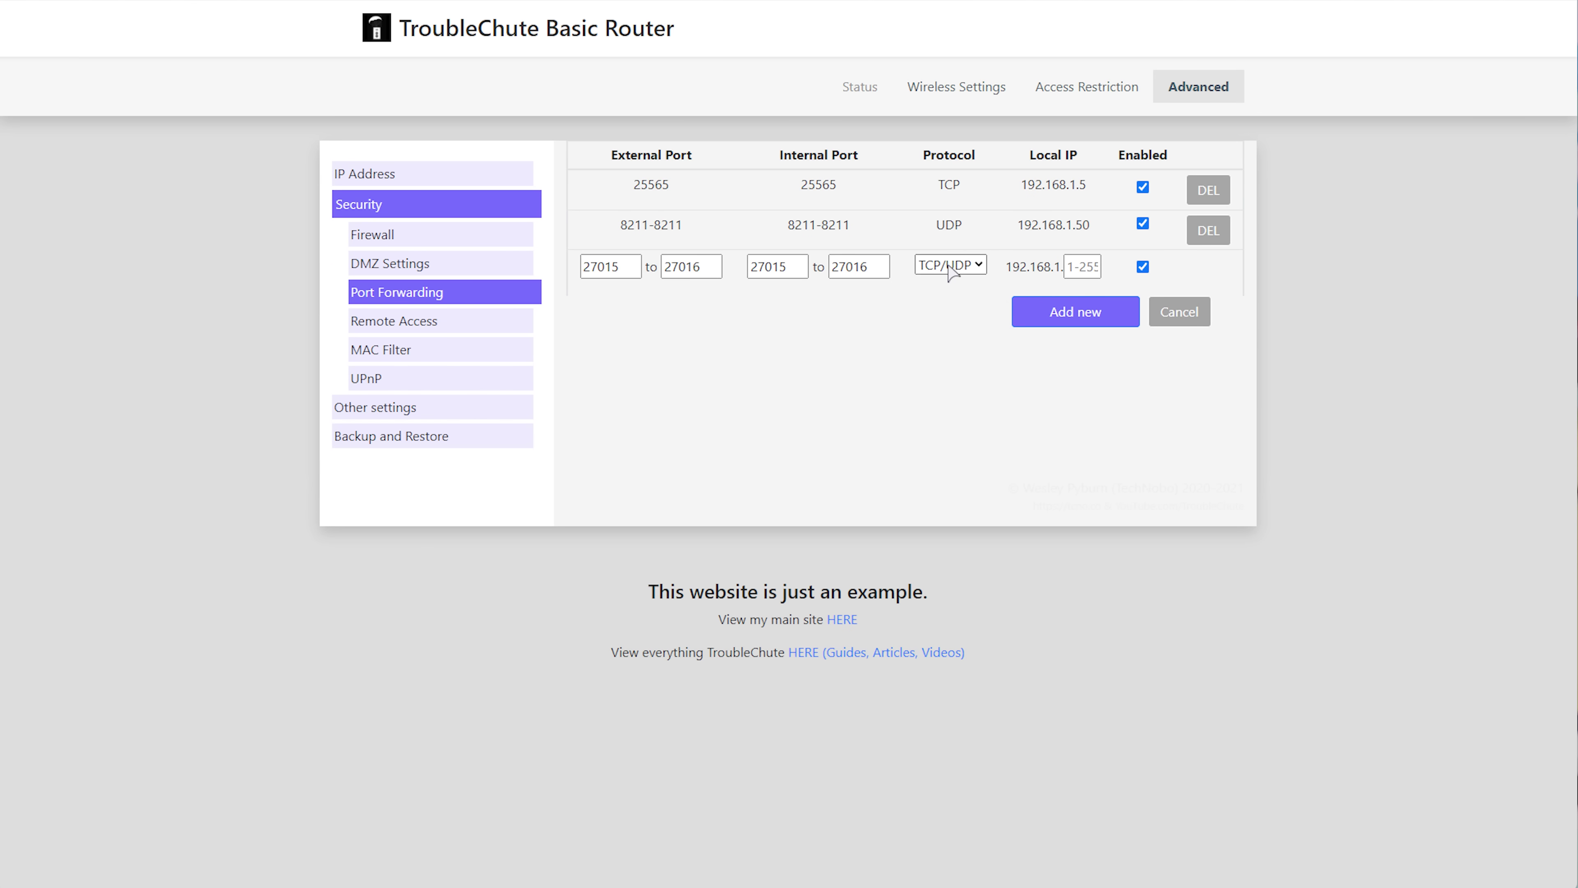
click(950, 267)
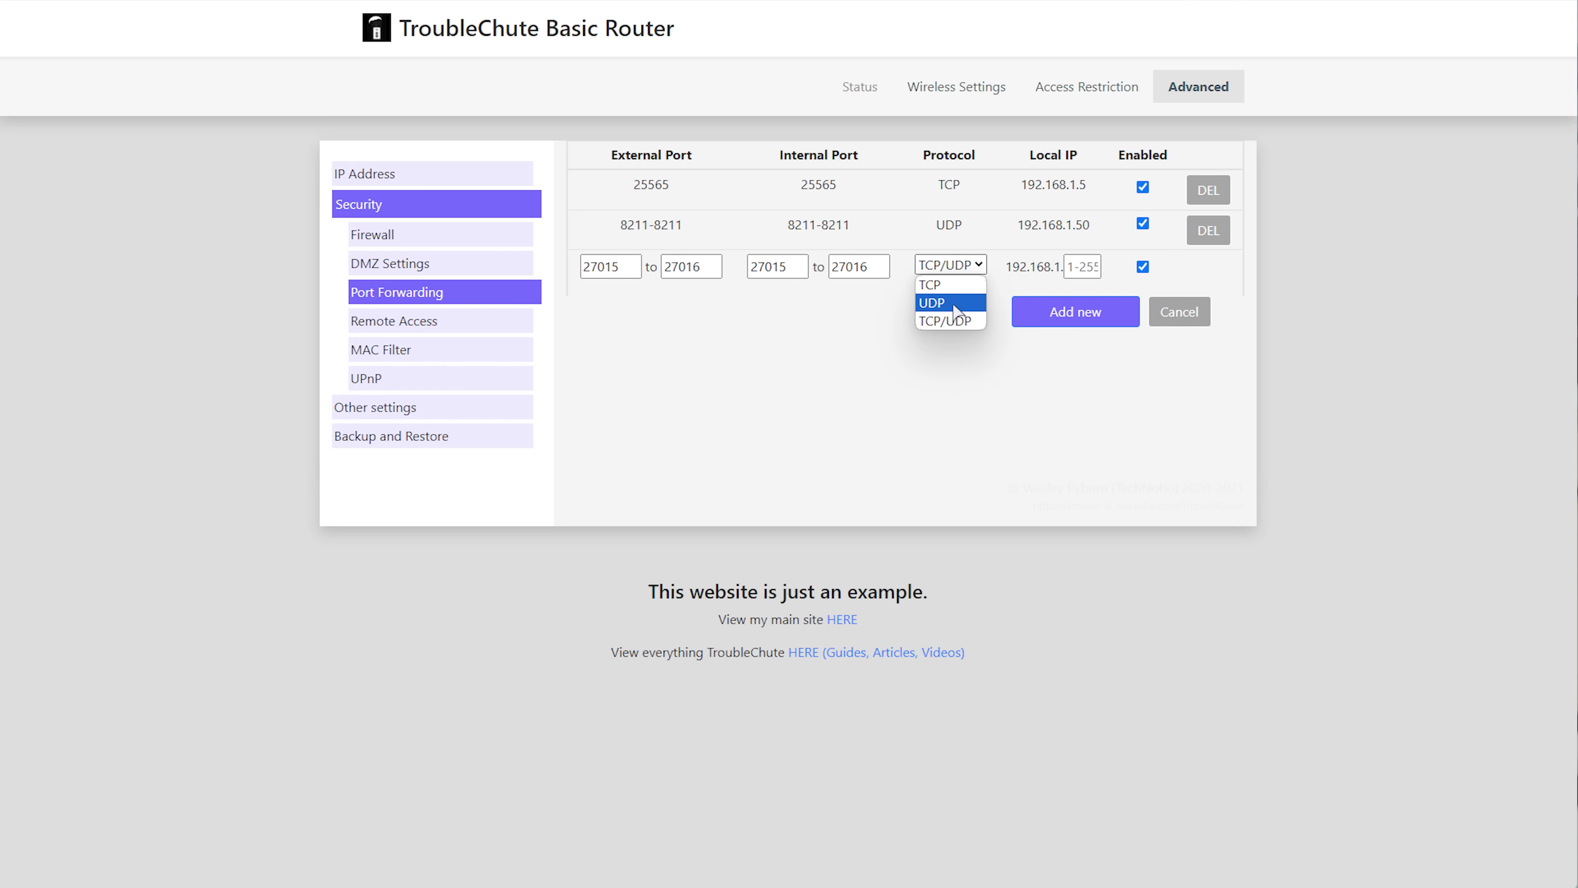
click(1088, 266)
click(1088, 266)
text(50)
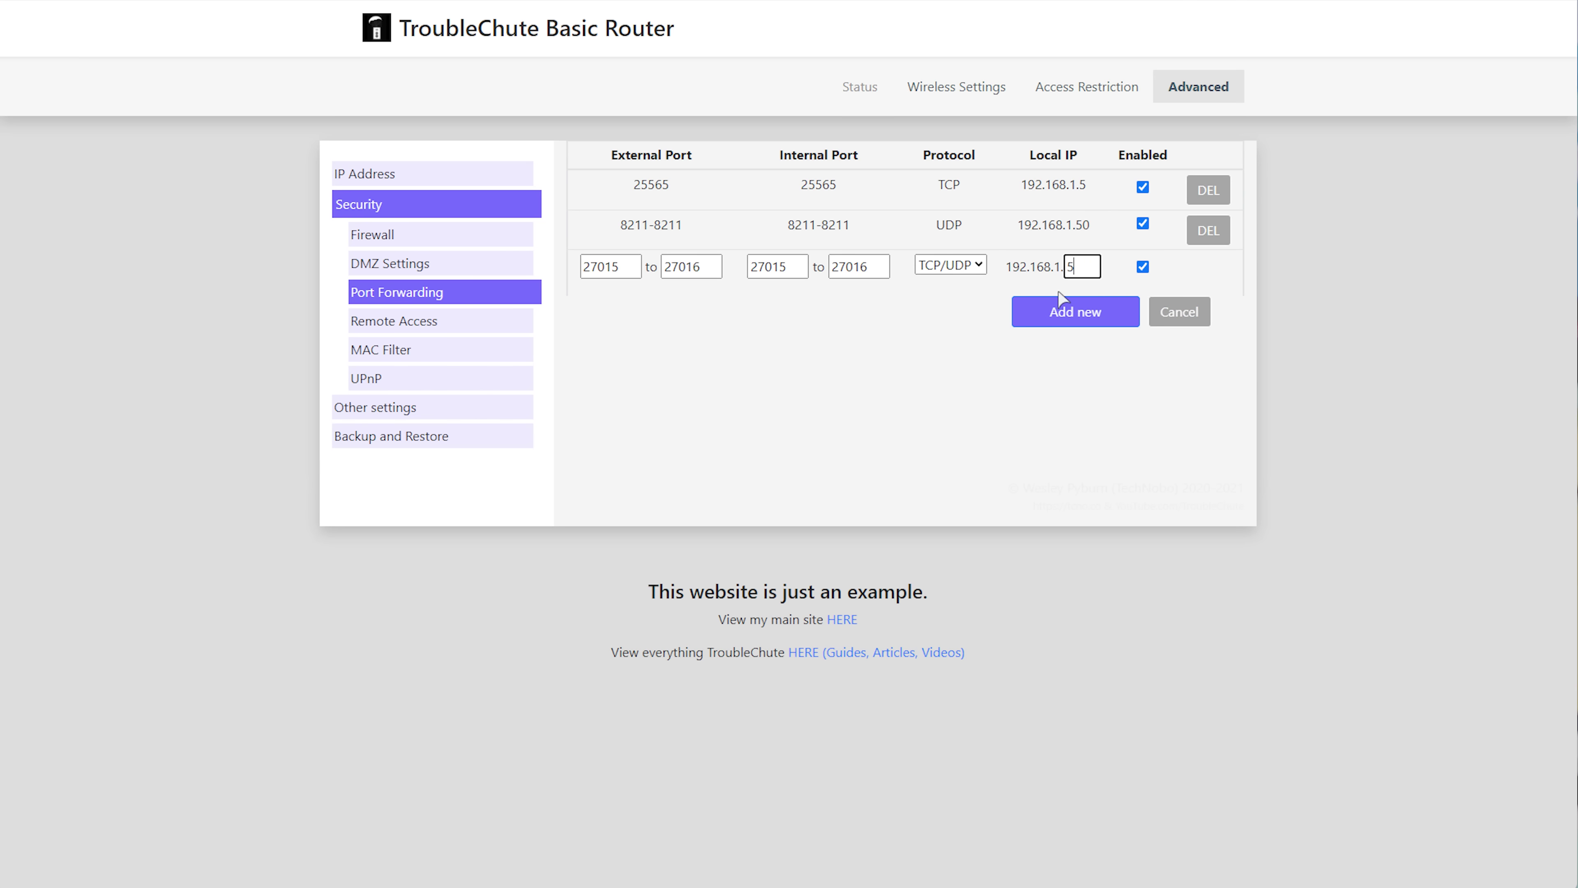
click(1075, 312)
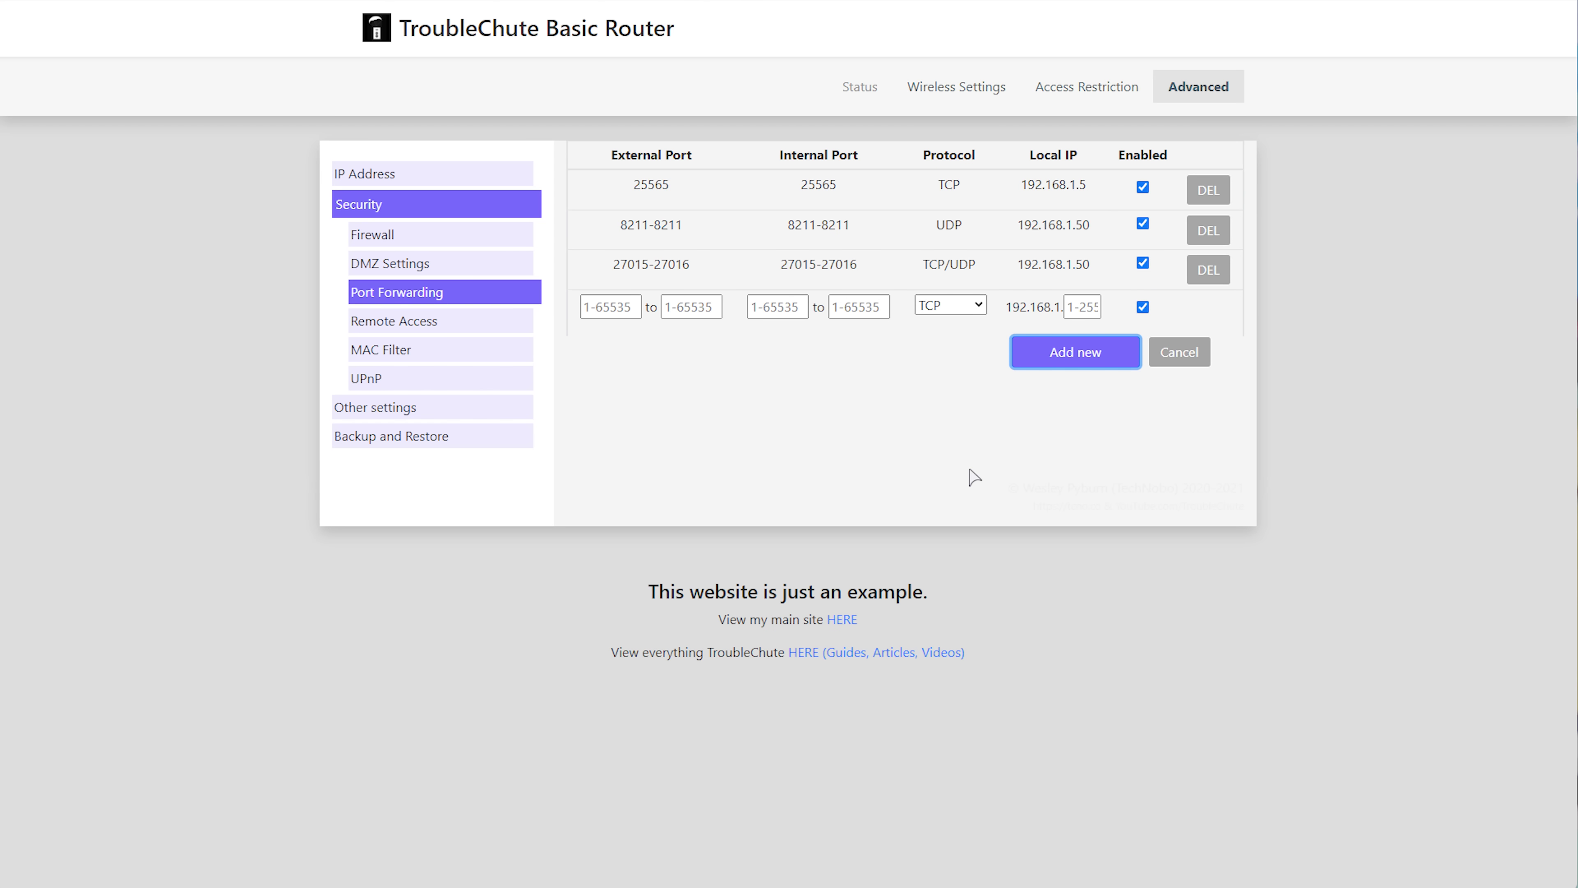
Copy port 25575 from the port notes.
key(alt+Tab)
drag(750, 372, 787, 374)
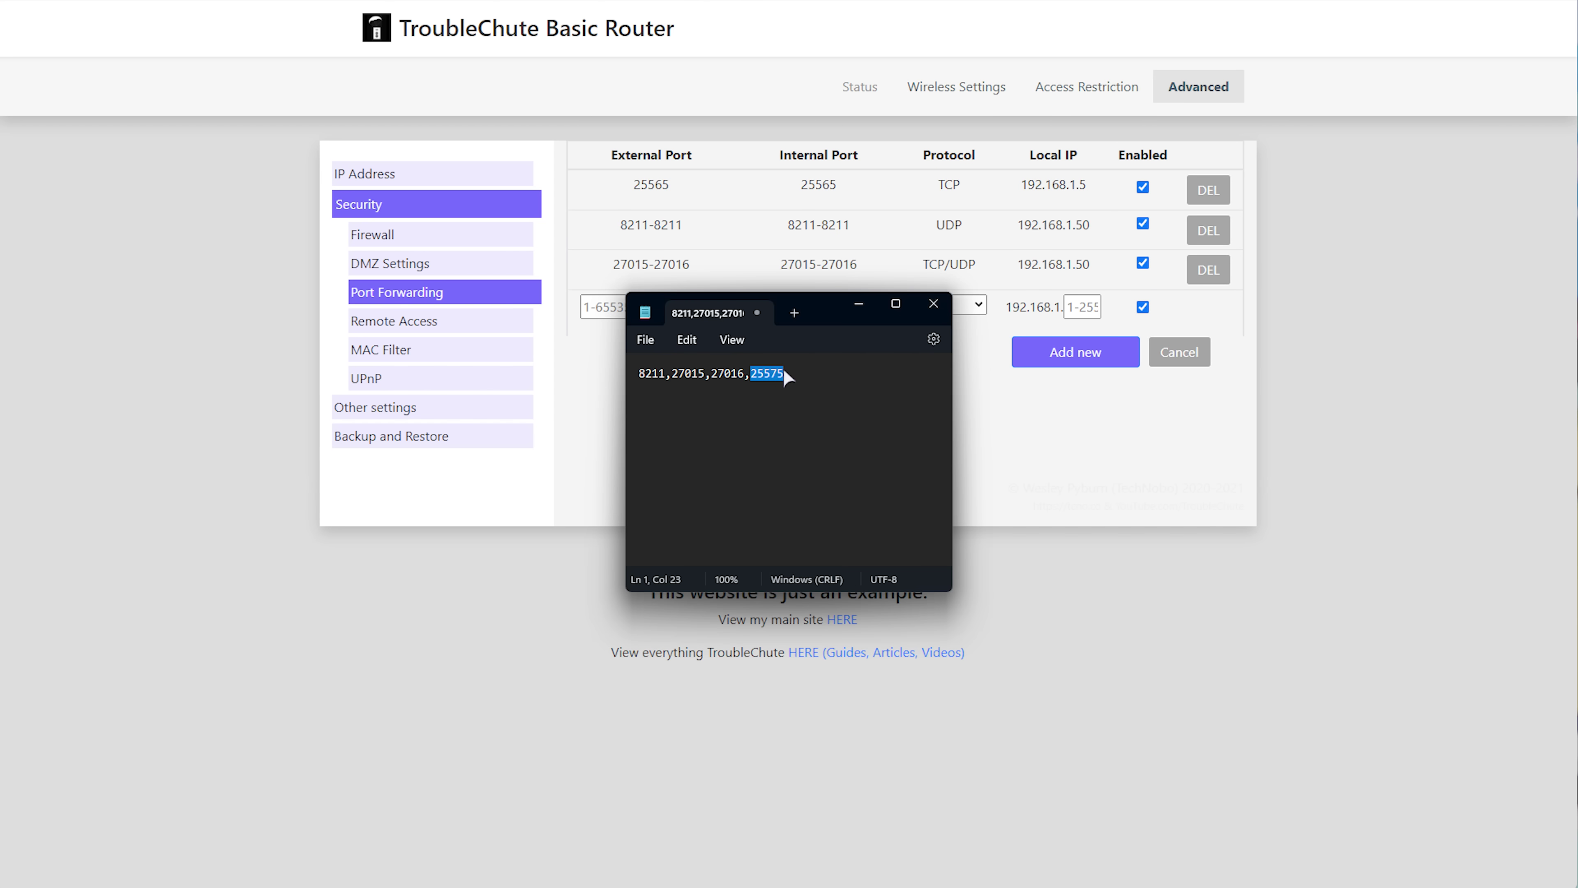
key(ctrl+c)
key(alt+Tab)
Enter 25575 as the start and end external and internal ports.
click(621, 305)
key(ctrl+v)
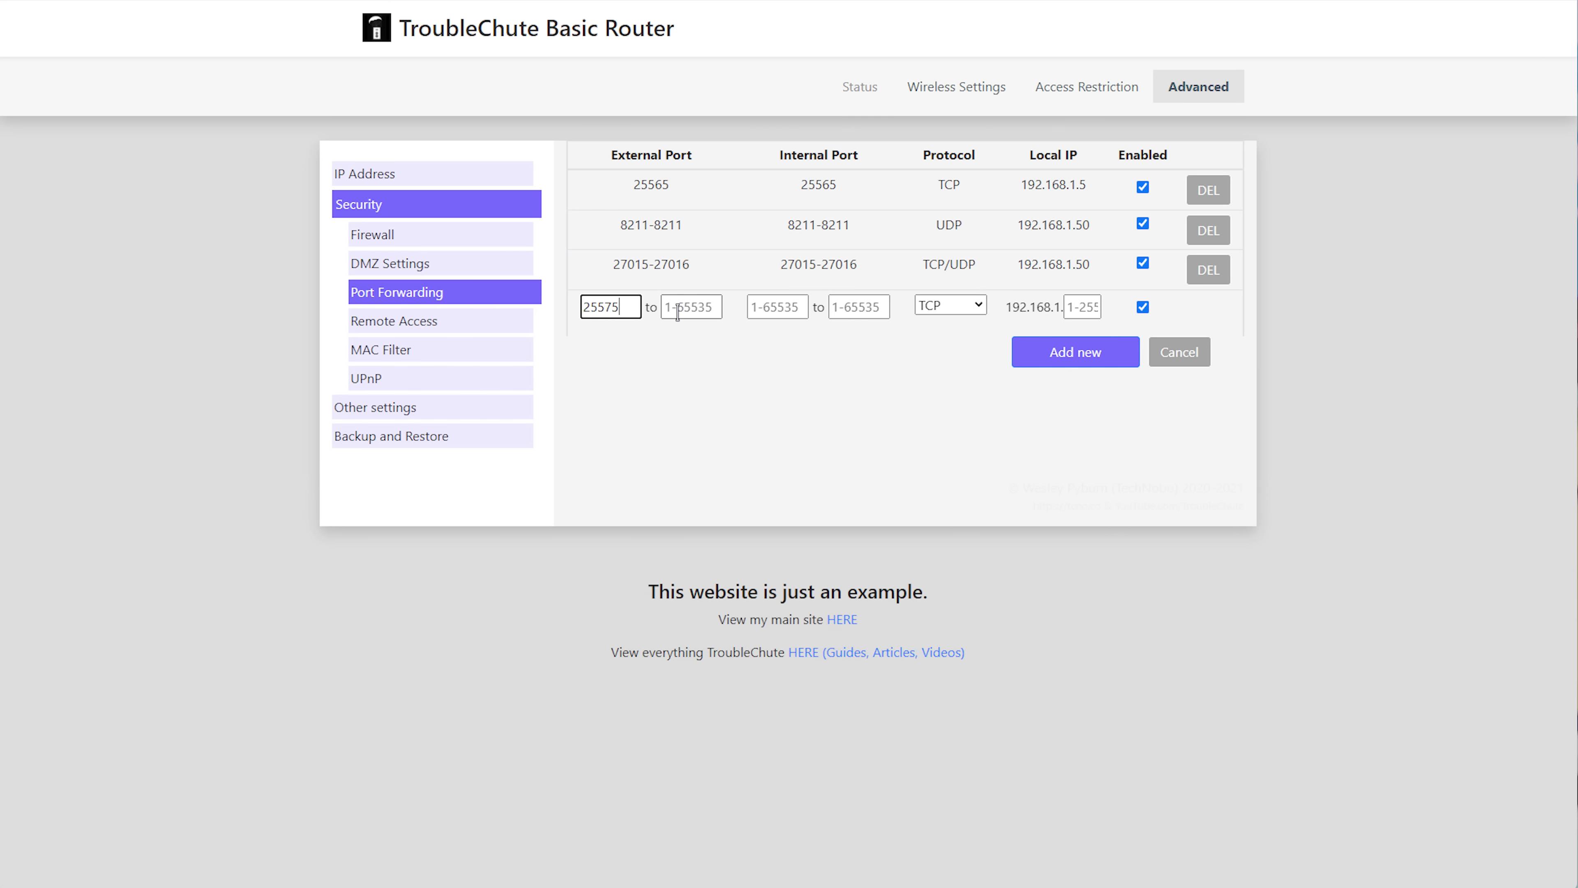
key(Tab)
key(ctrl+v)
click(794, 306)
key(ctrl+v)
key(Tab)
key(ctrl+v)
Set protocol TCP/UDP and local IP 192.168.1.50, then add the rule.
click(960, 305)
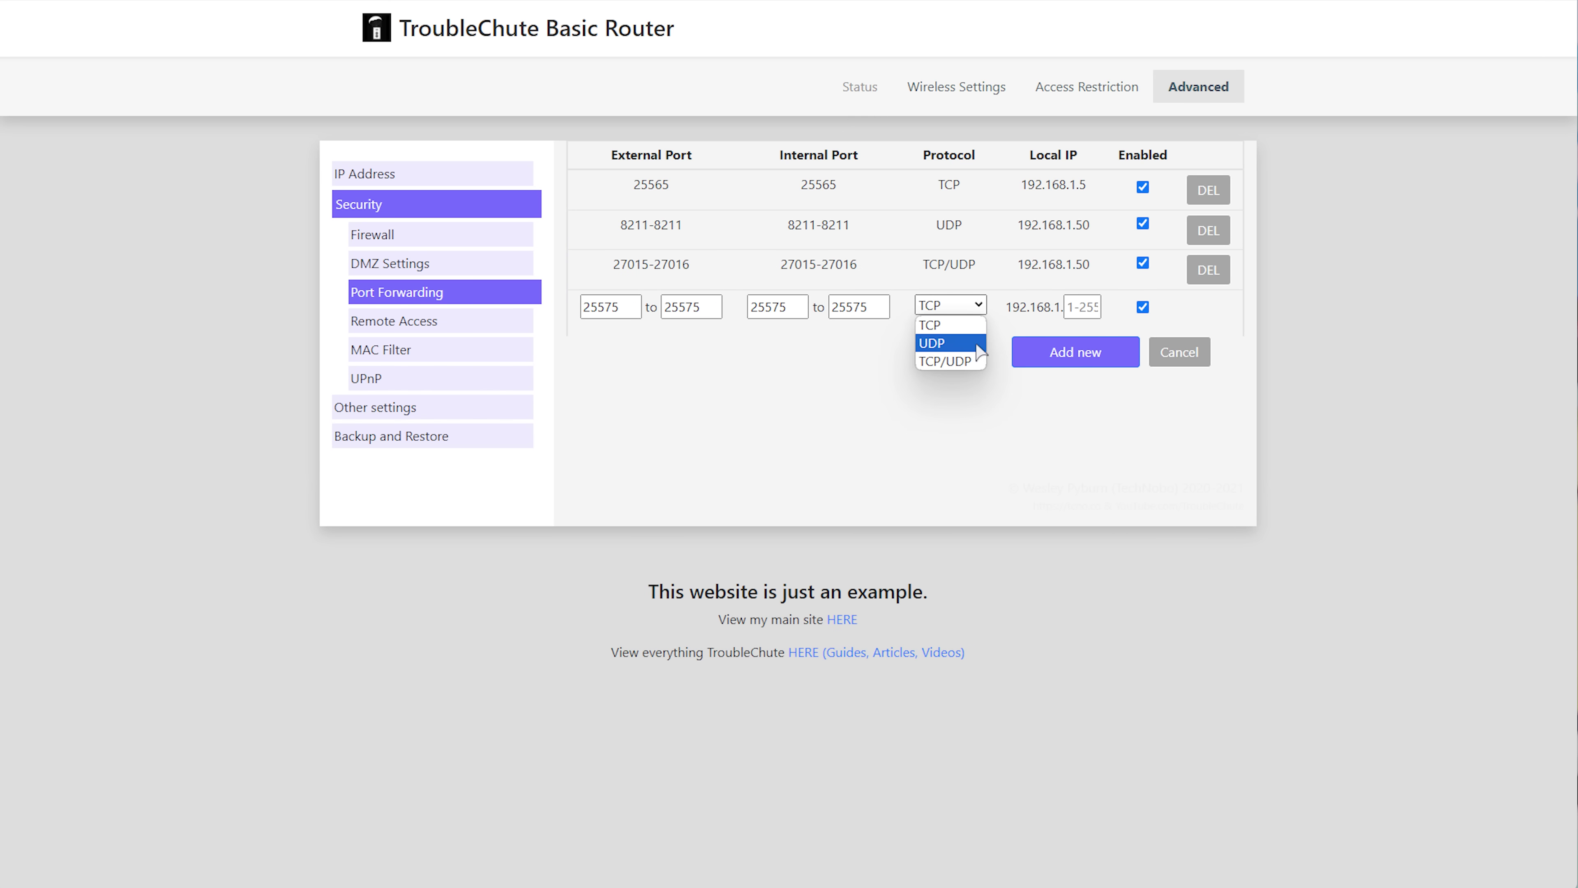
click(946, 360)
key(Tab)
text(50)
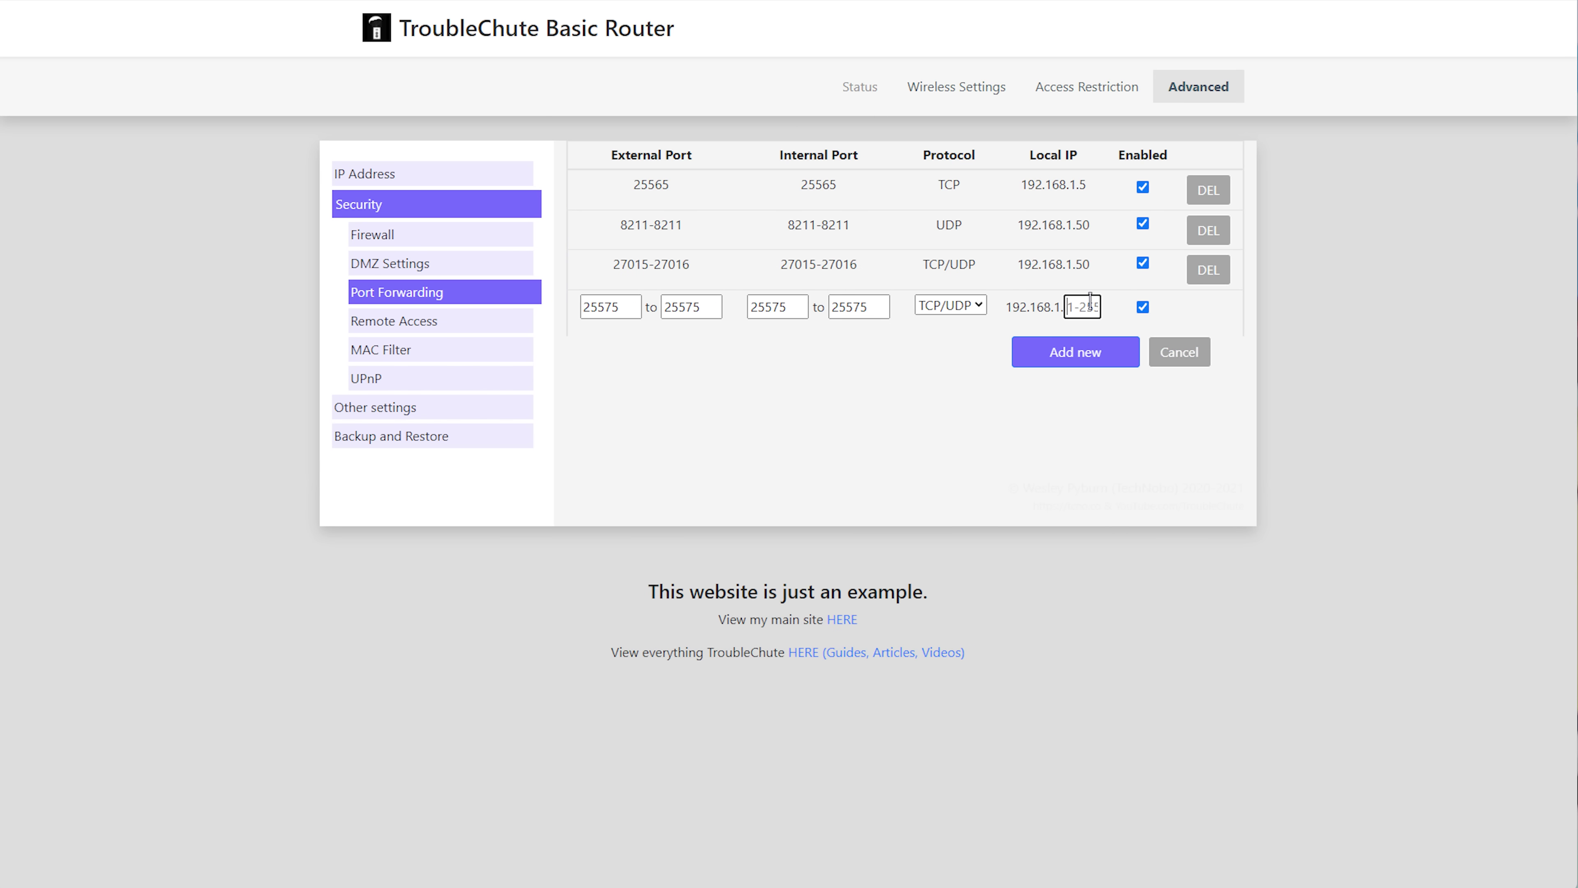
click(1067, 358)
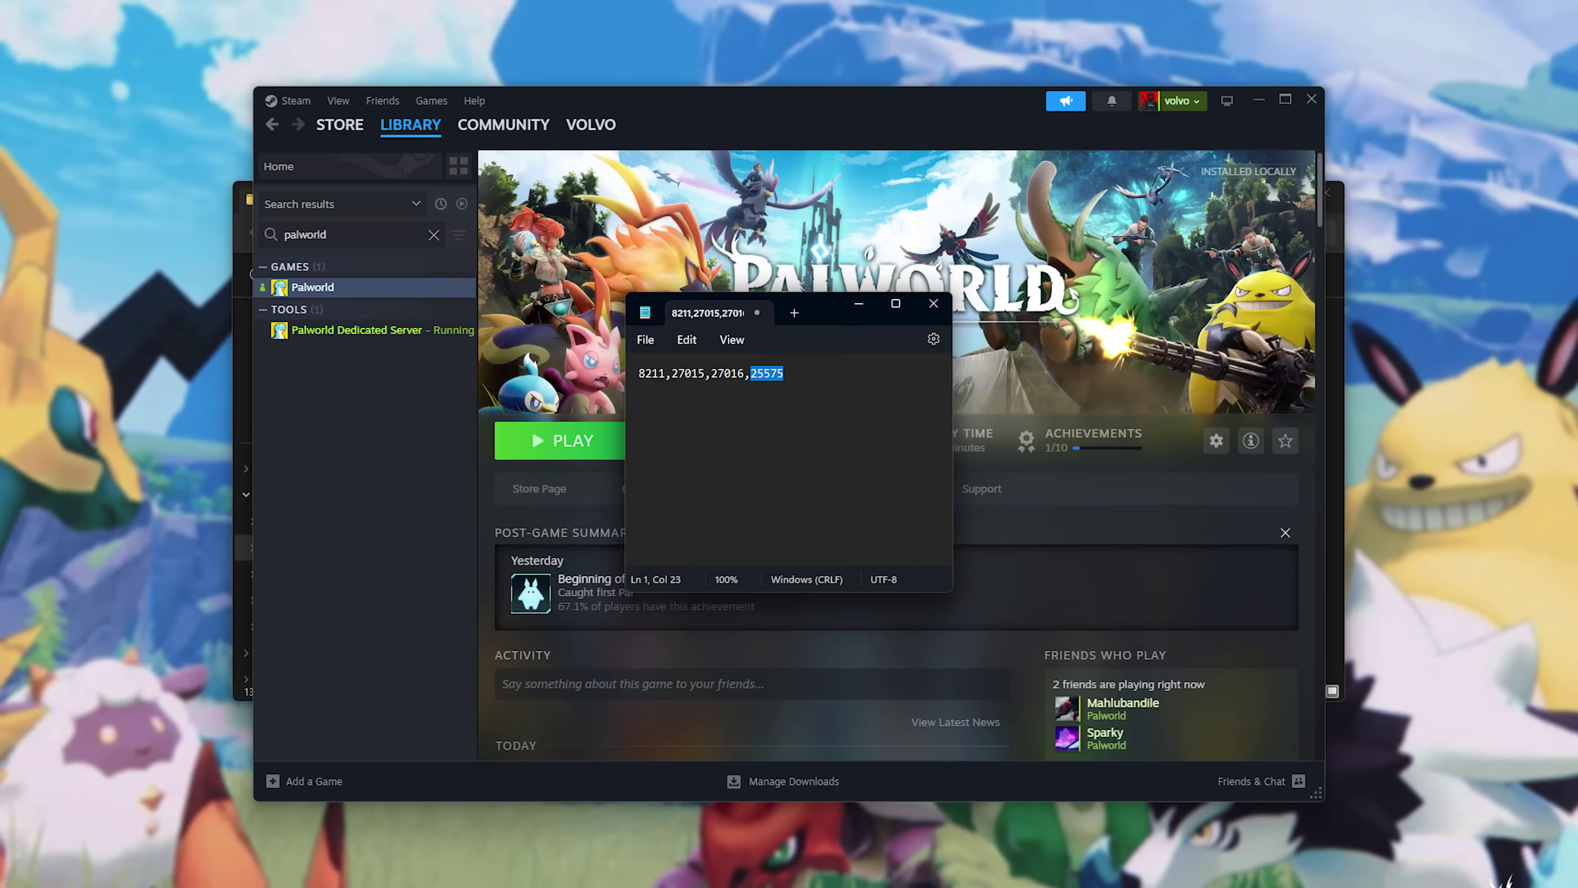
Close the Notepad port notes and minimize the Steam window.
click(935, 302)
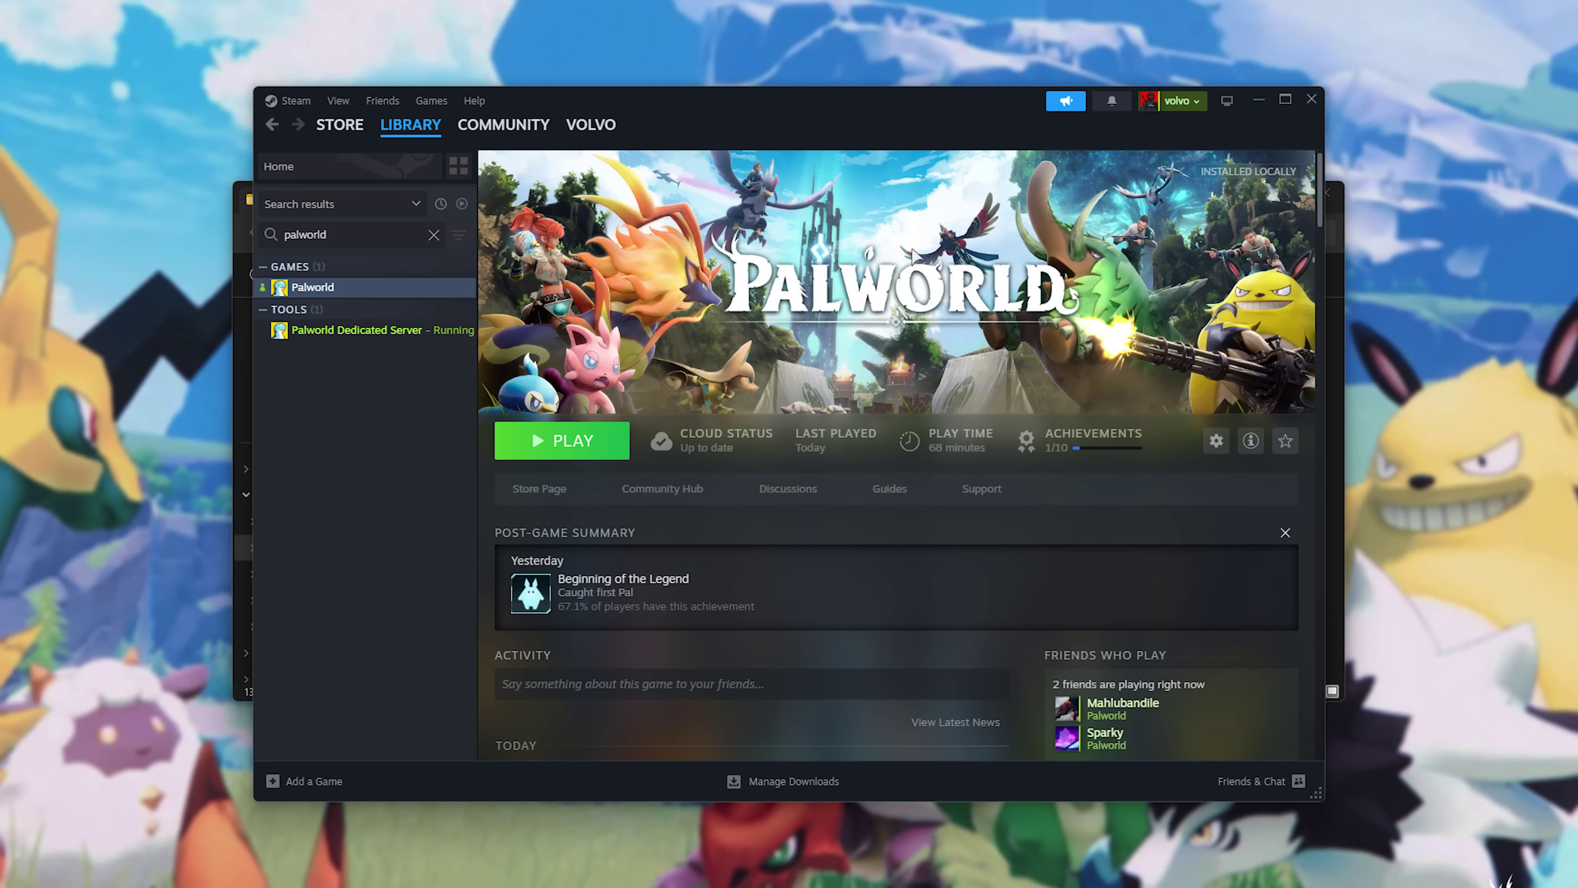
click(1256, 100)
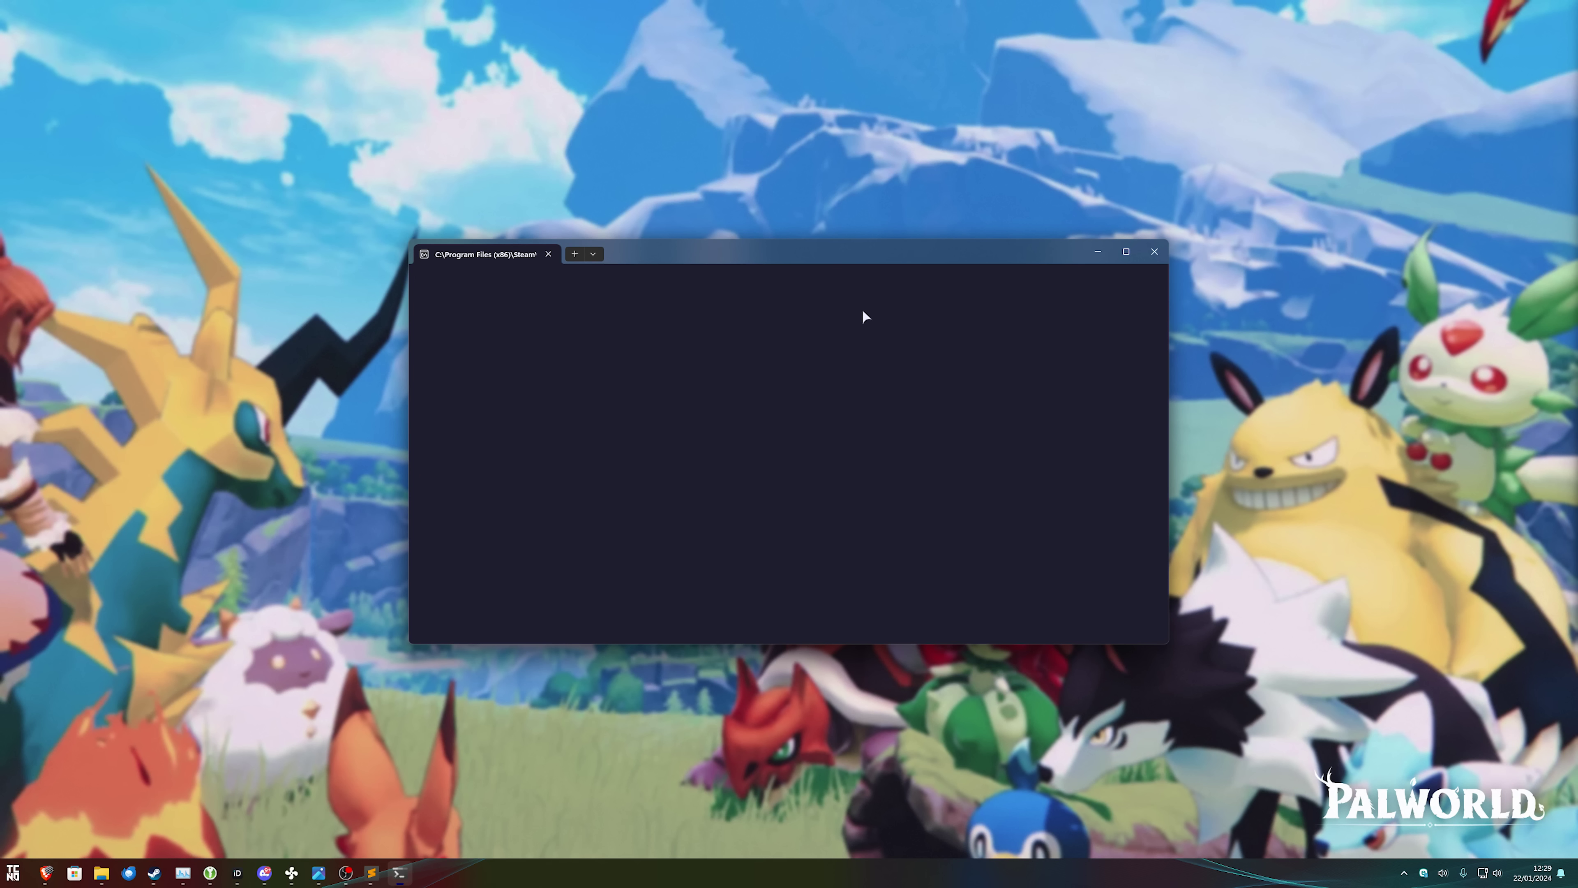
Bring Steam forward and open the Palworld Dedicated Server page from the library.
click(154, 873)
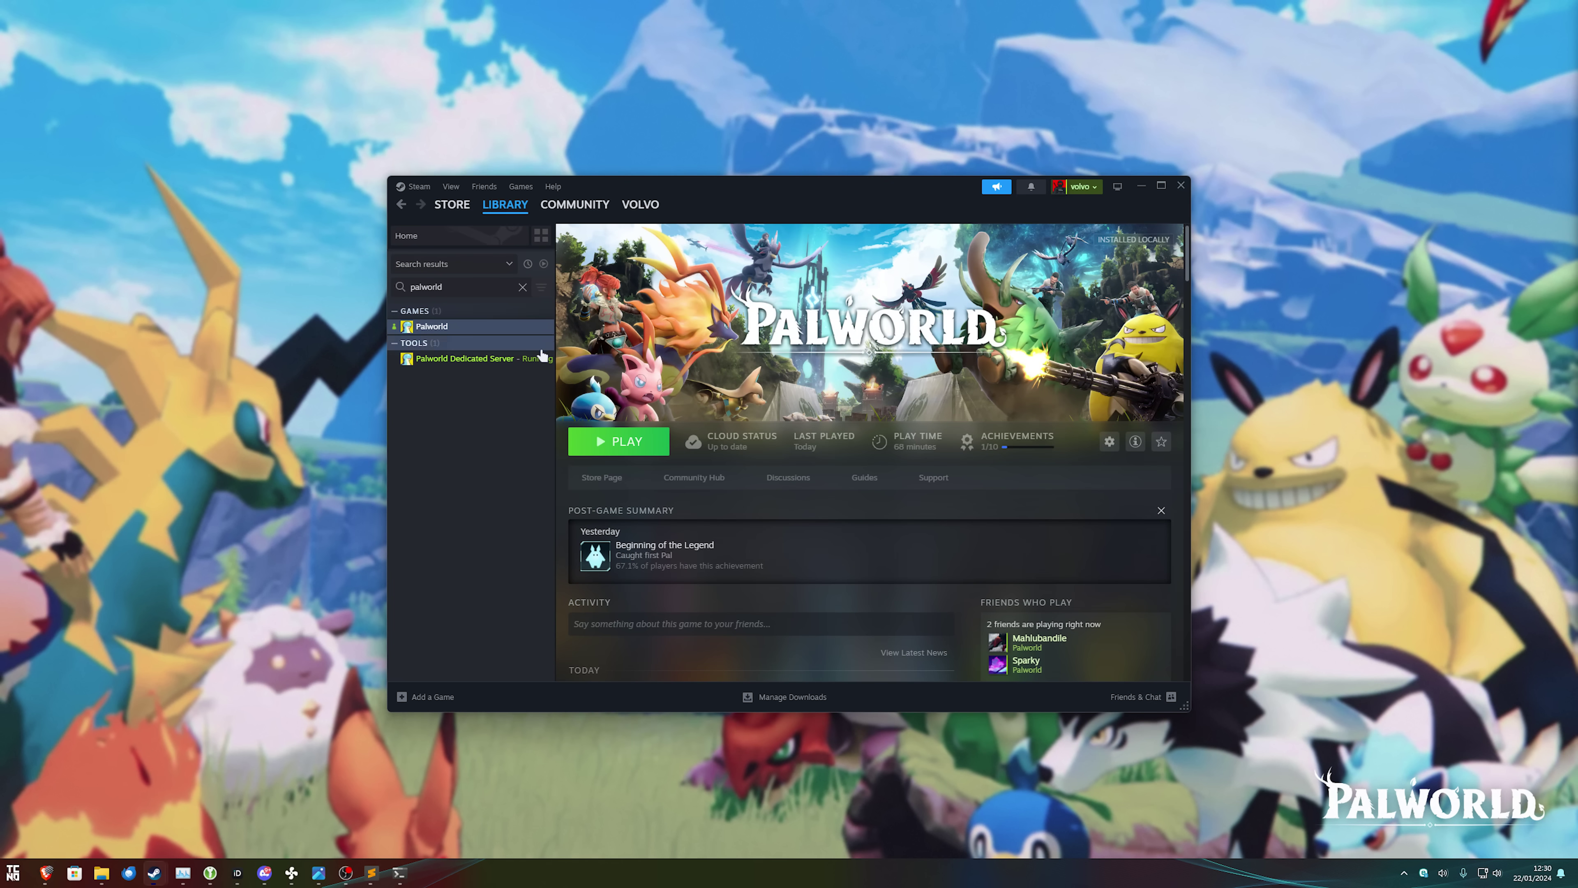
click(541, 357)
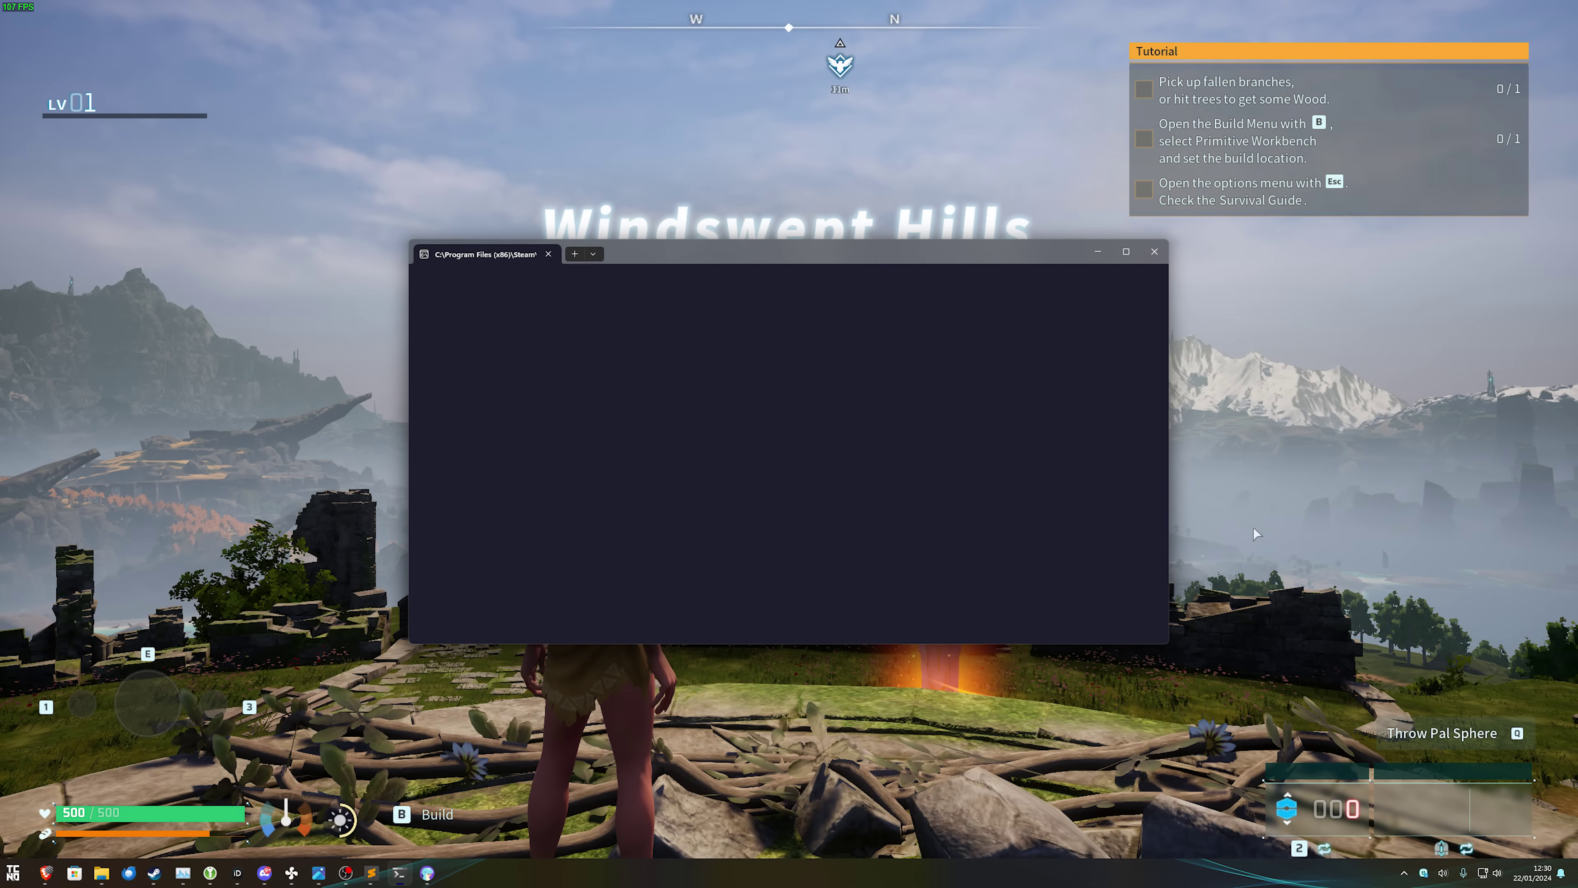
Gain server admin by sending /AdminPassword with the admin password in chat.
click(1371, 513)
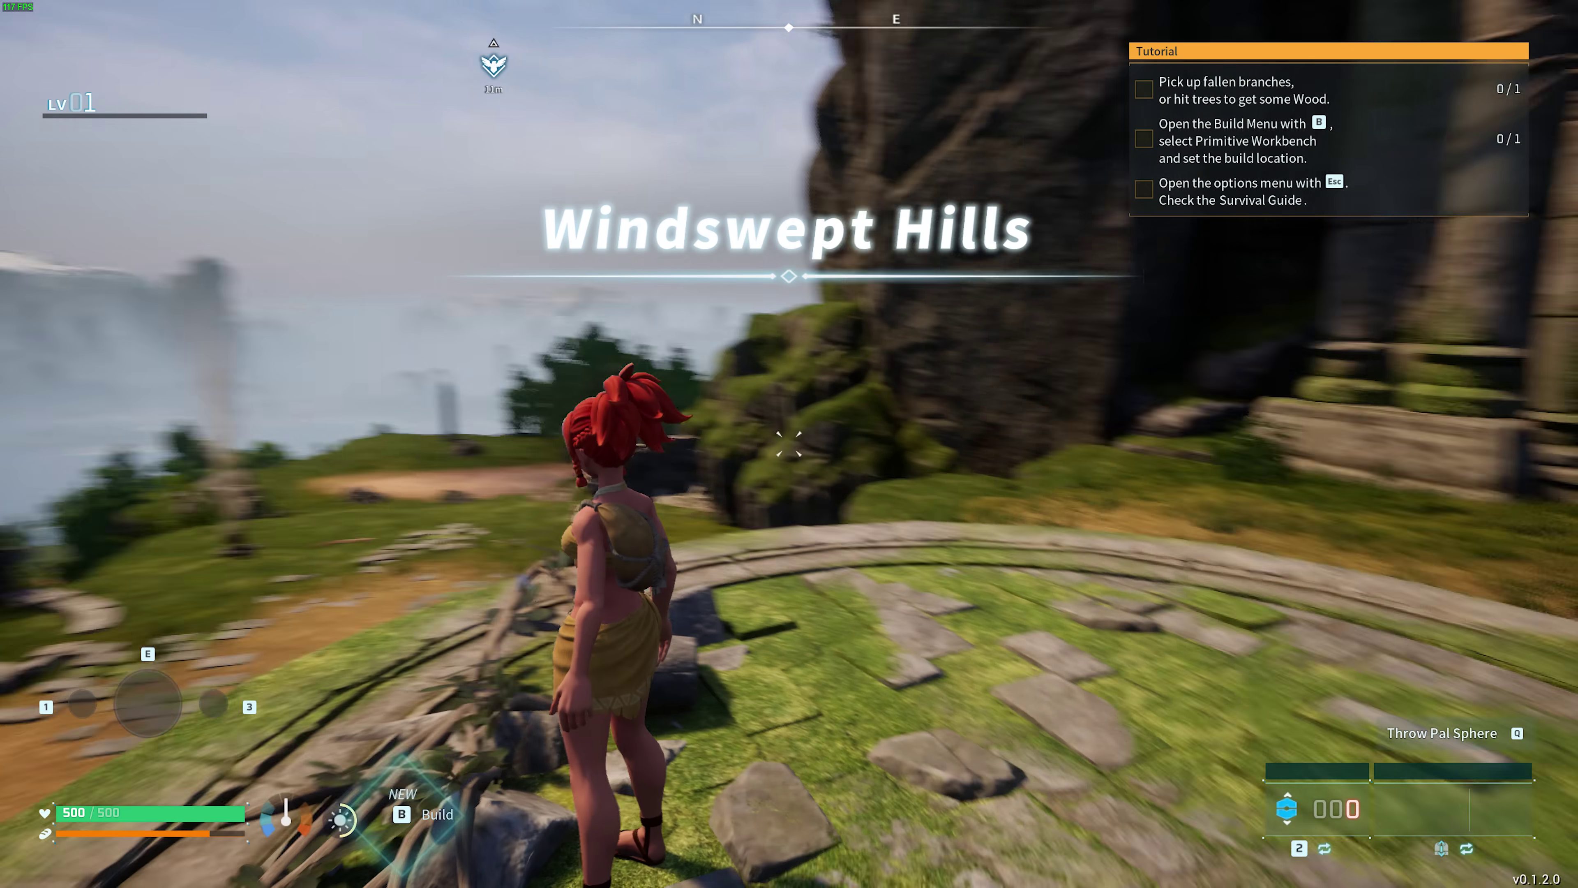
key(Return)
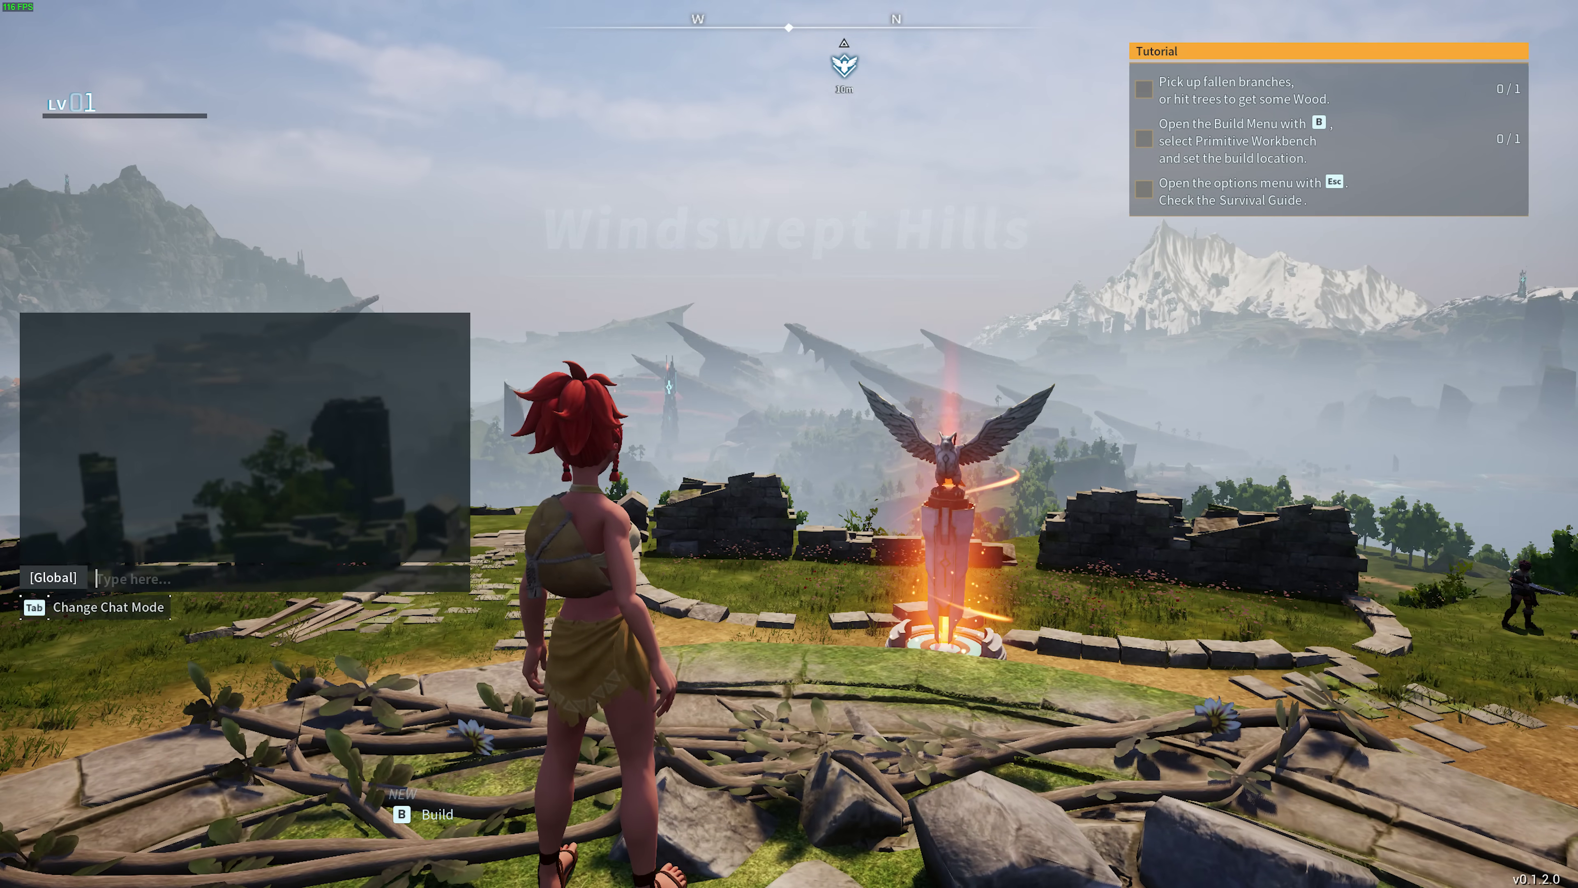
text(/AdminPassword)
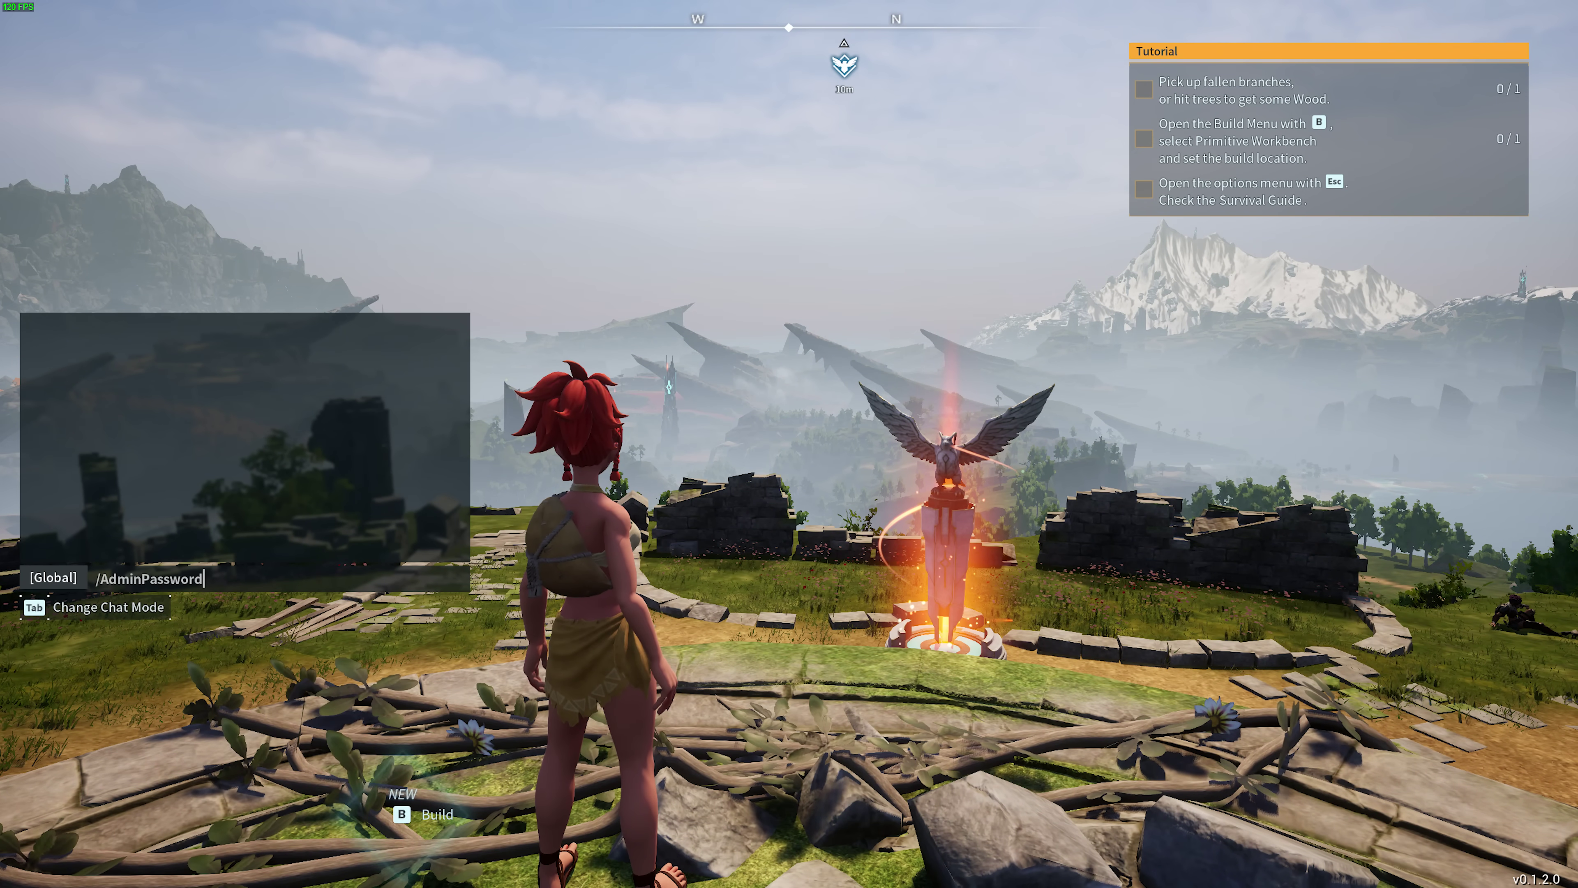
key(Return)
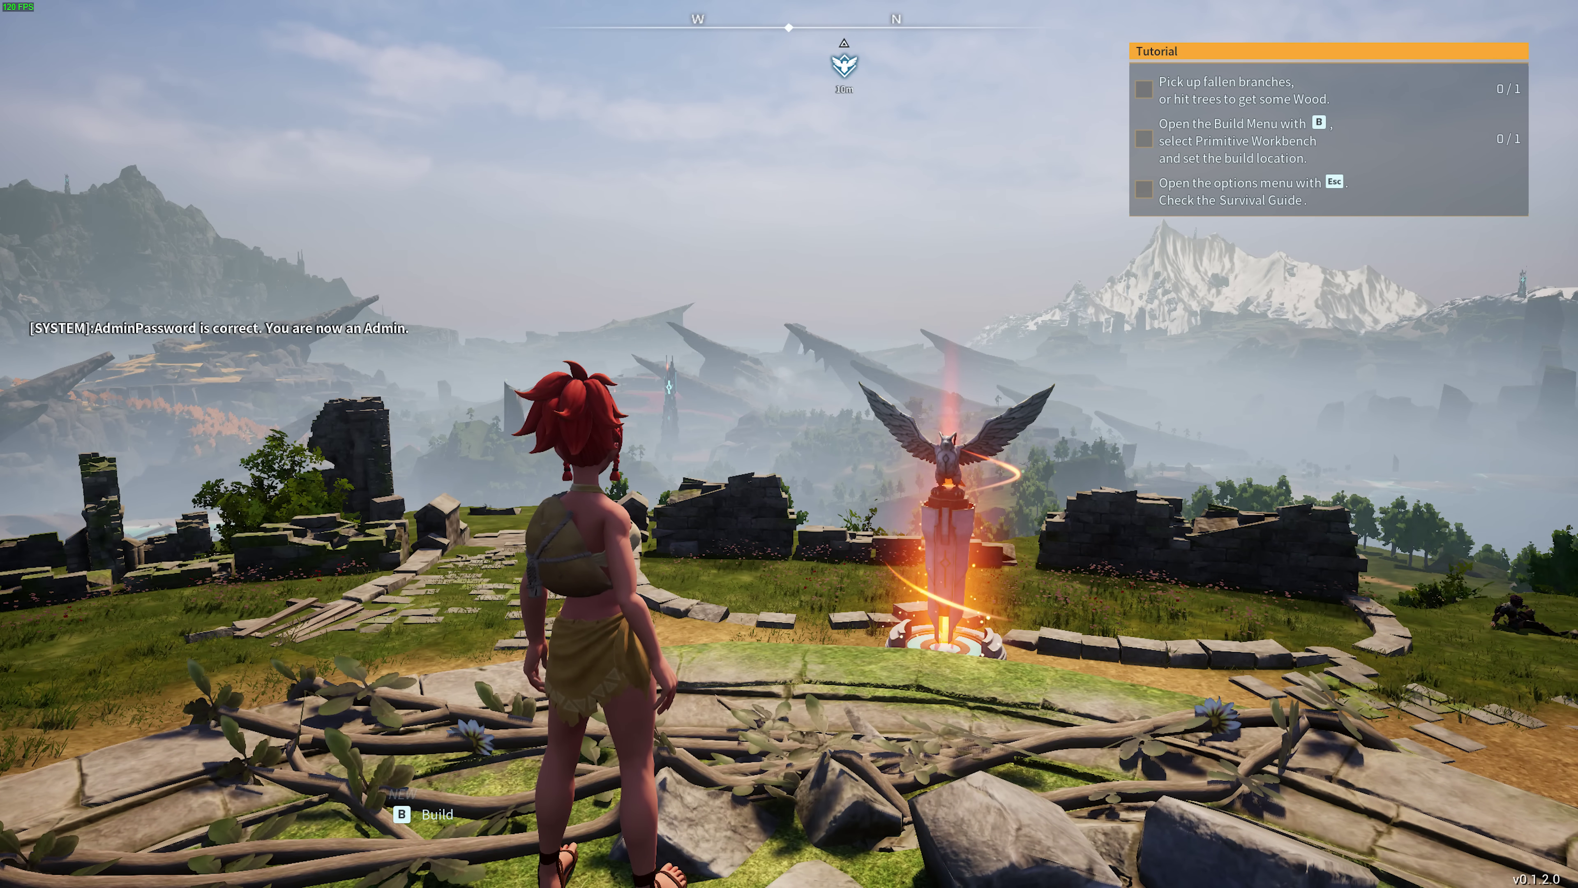
key(s)
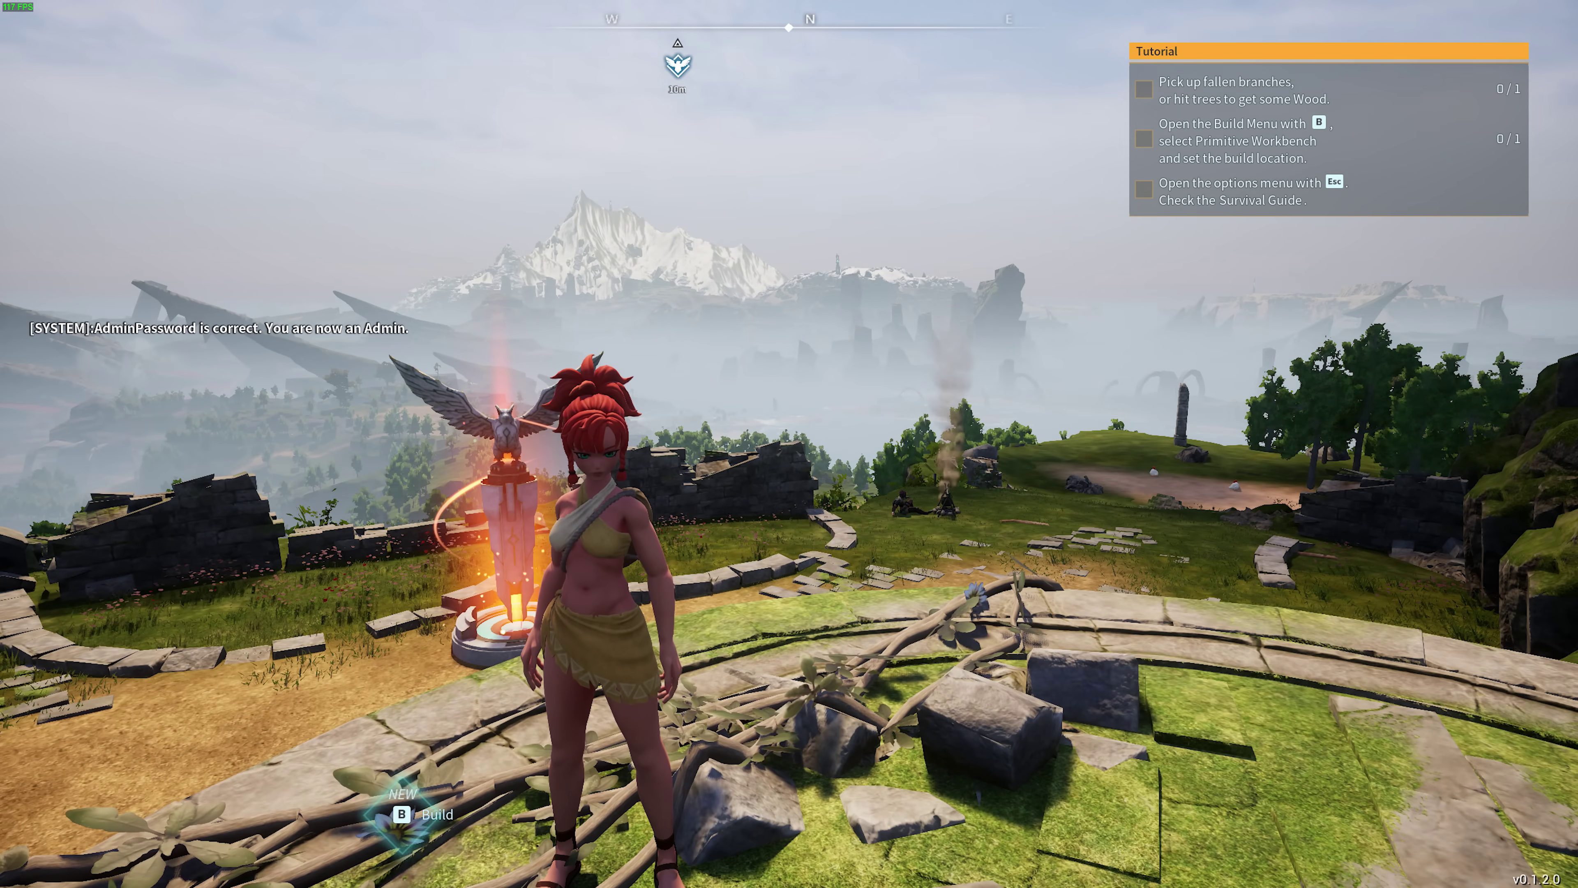
Save the world with /Save, then enter /DoExit to shut the server down.
key(Return)
text(/)
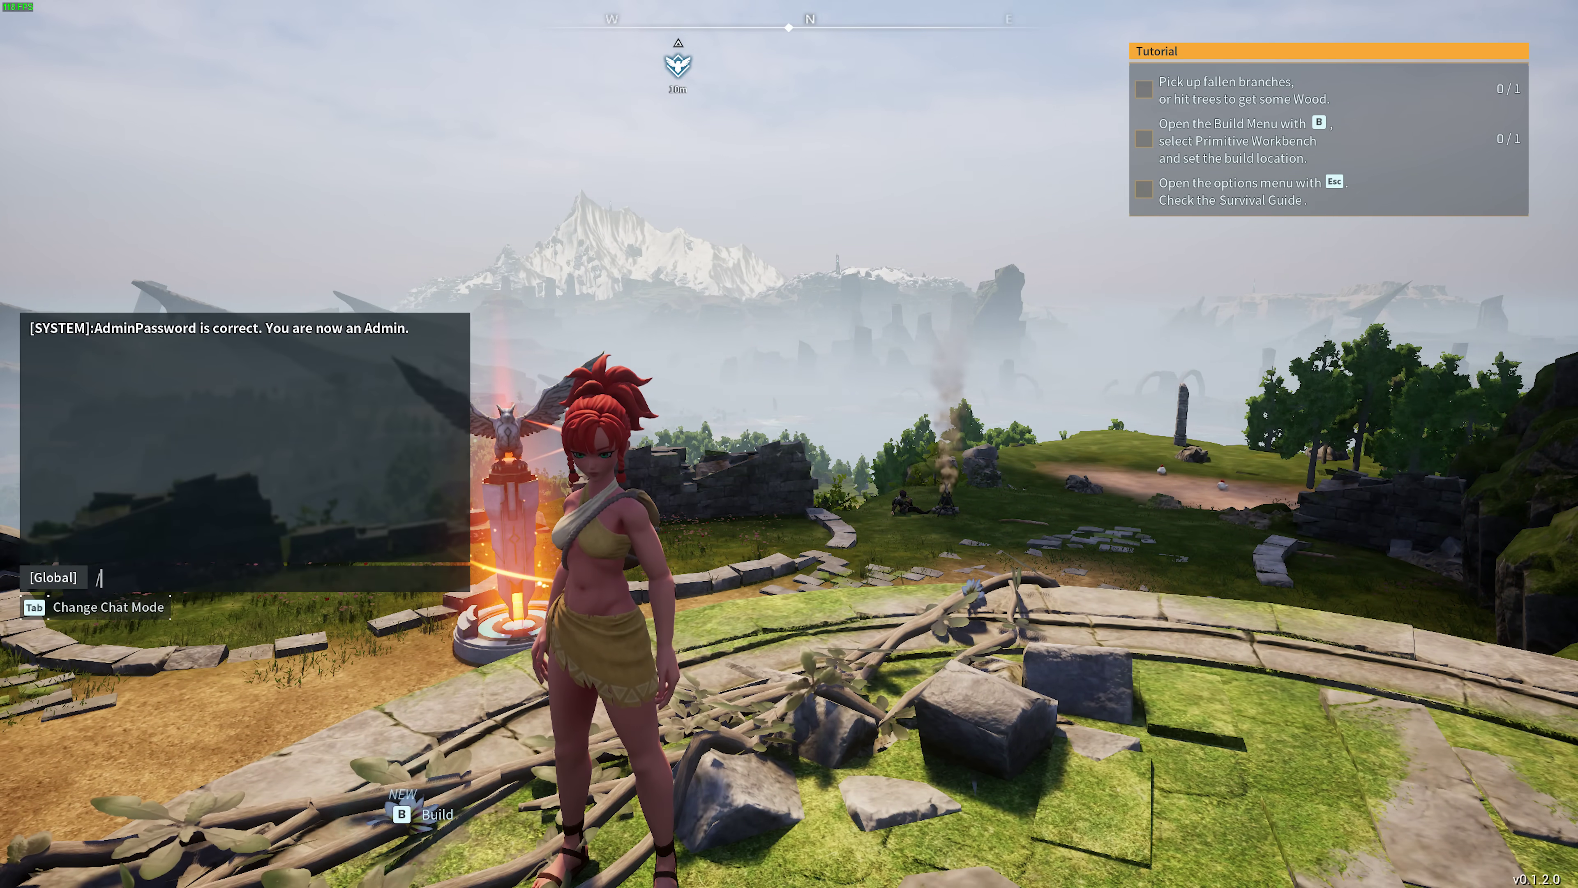
text(Save)
key(Return)
key(Return)
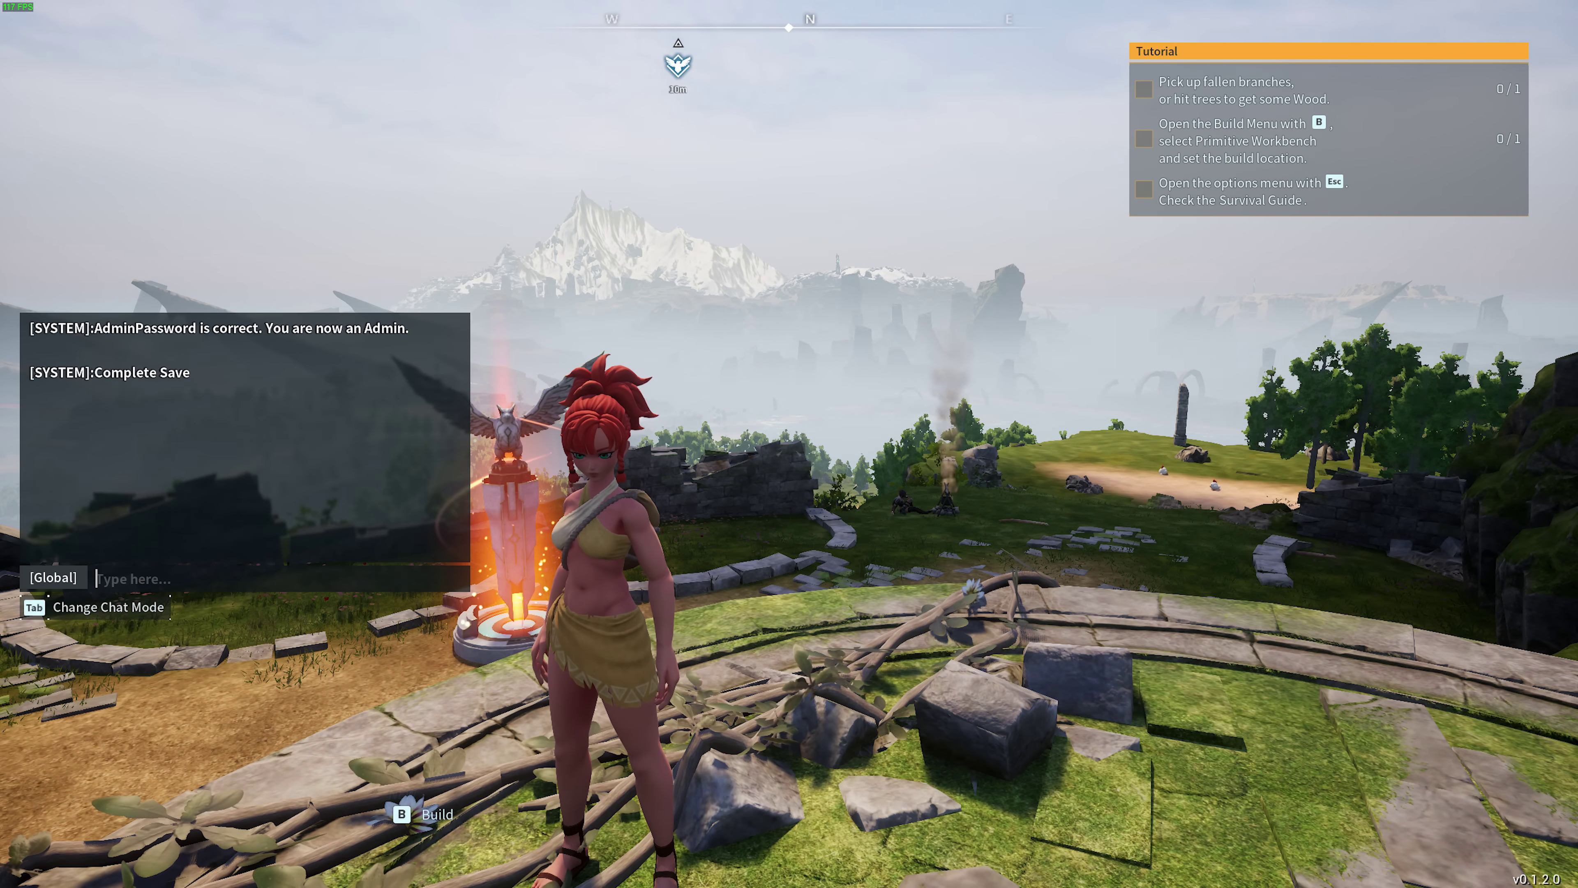
text(/D)
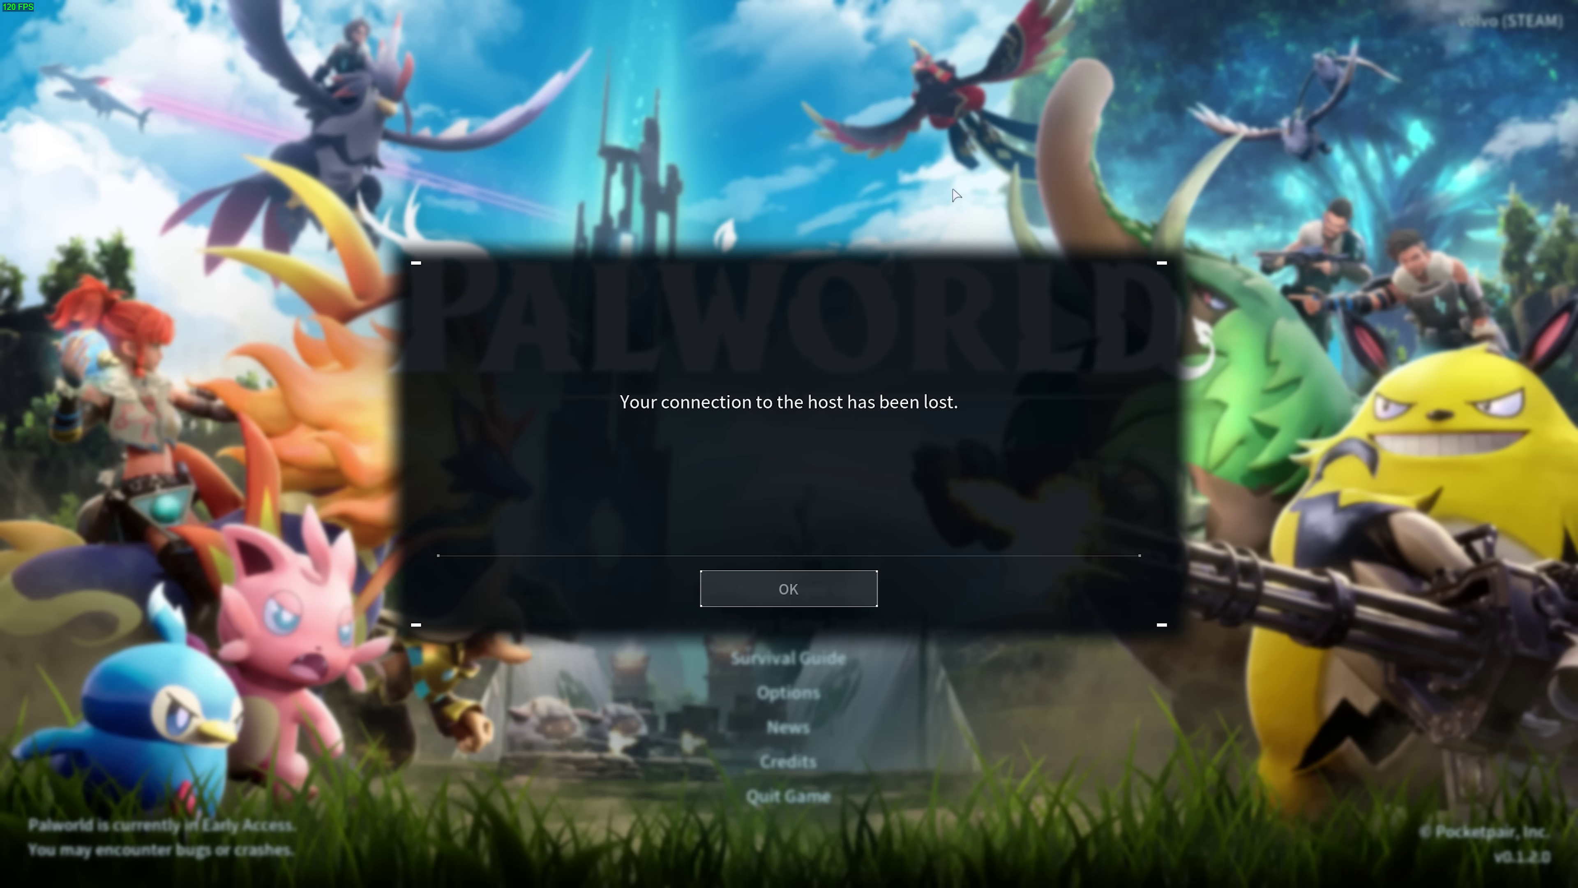
Dismiss the lost-connection notice, quit Palworld, and minimize Steam to the desktop.
click(797, 584)
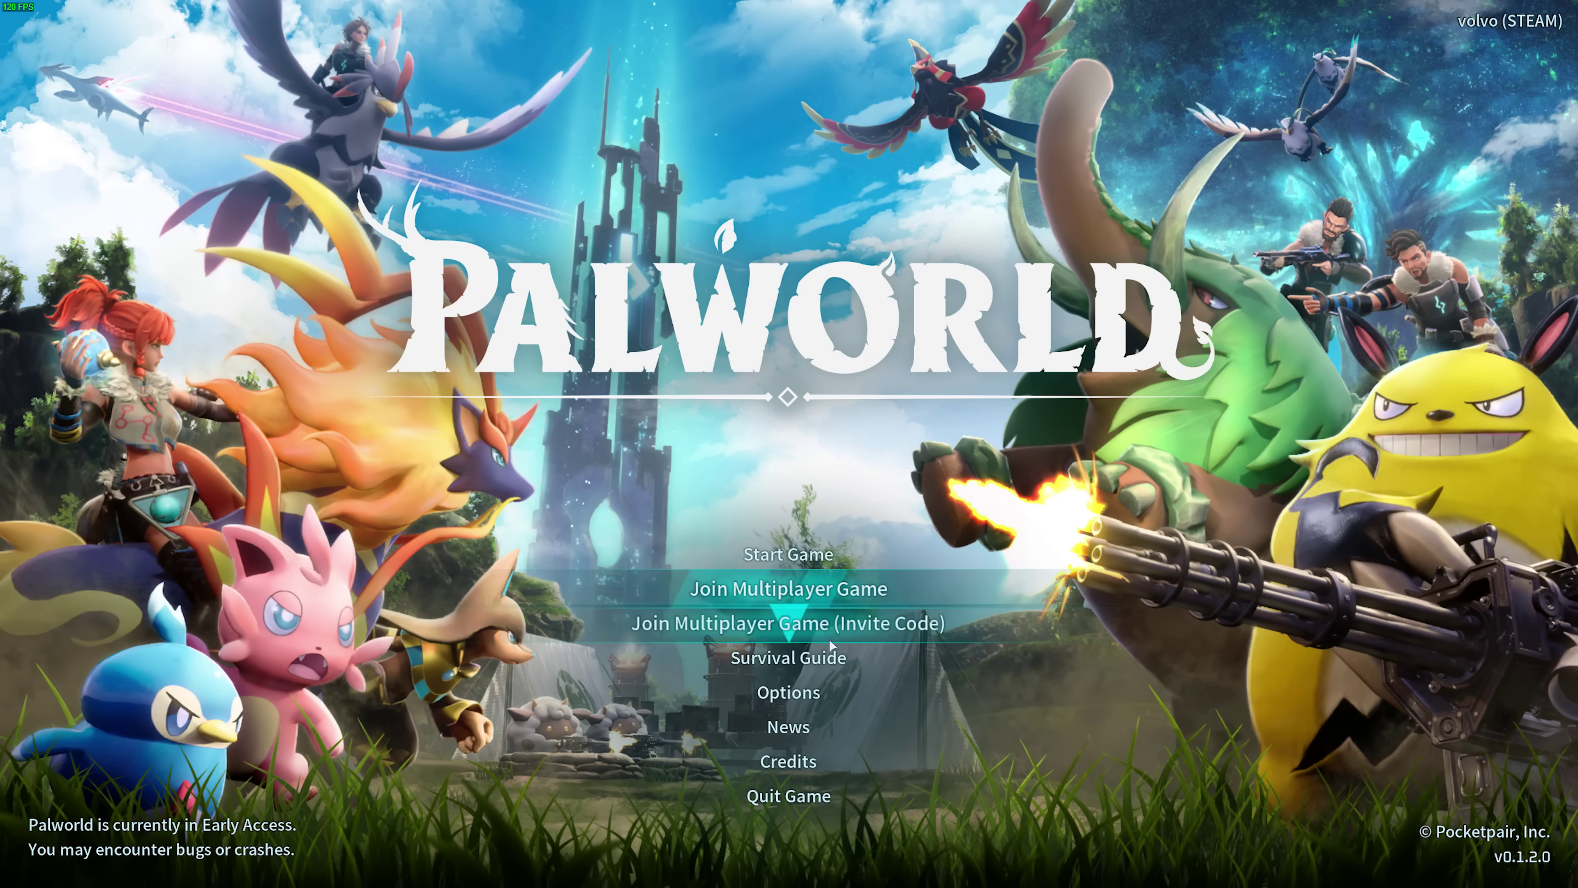
click(850, 808)
click(921, 588)
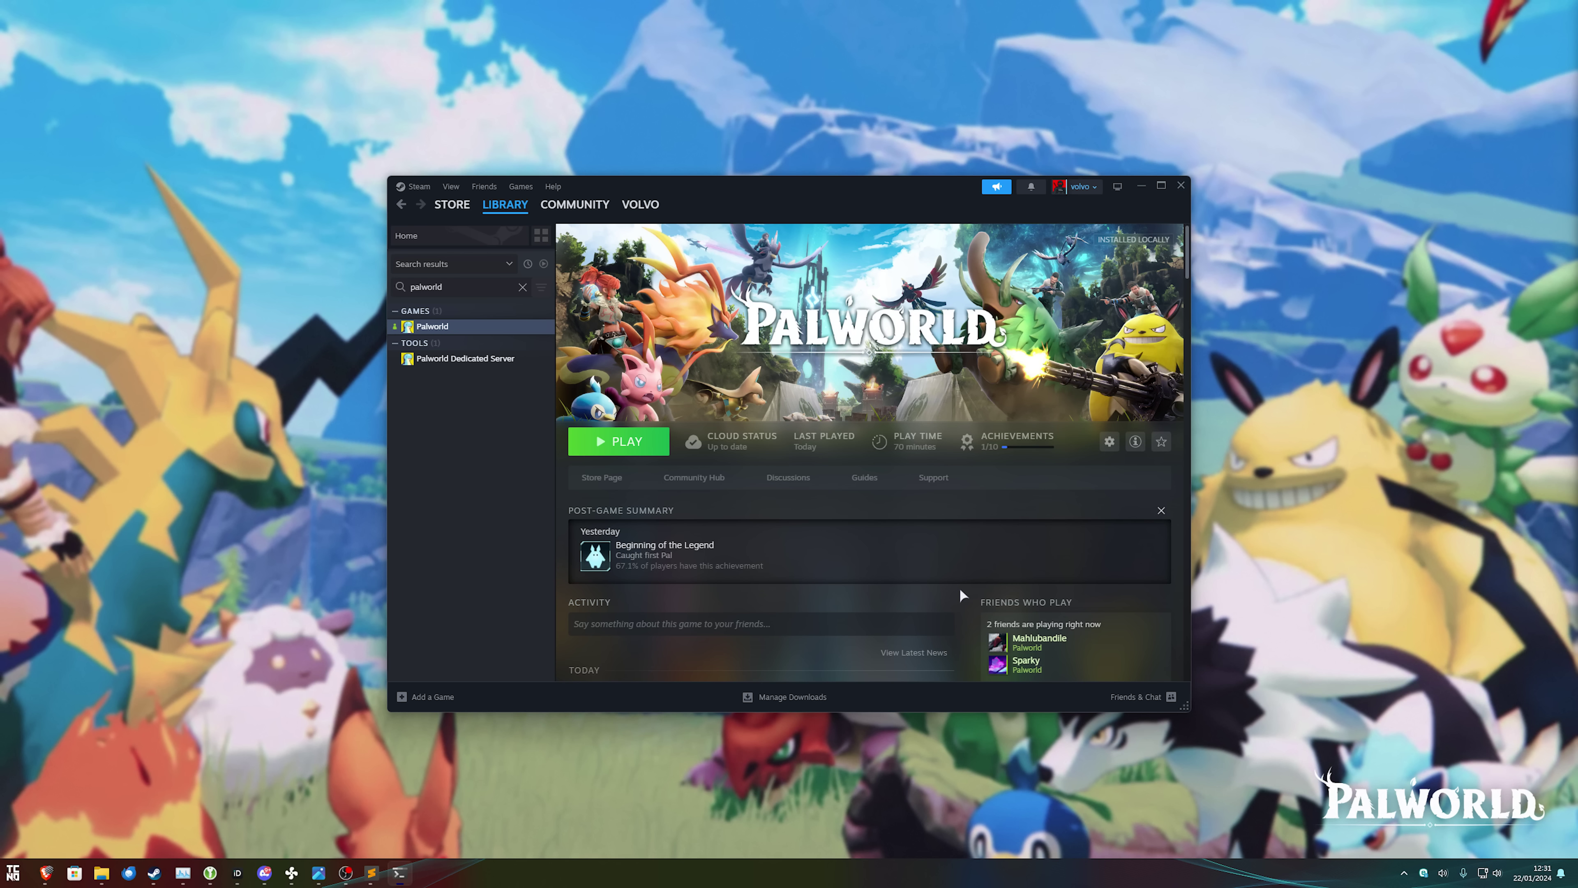
click(1141, 186)
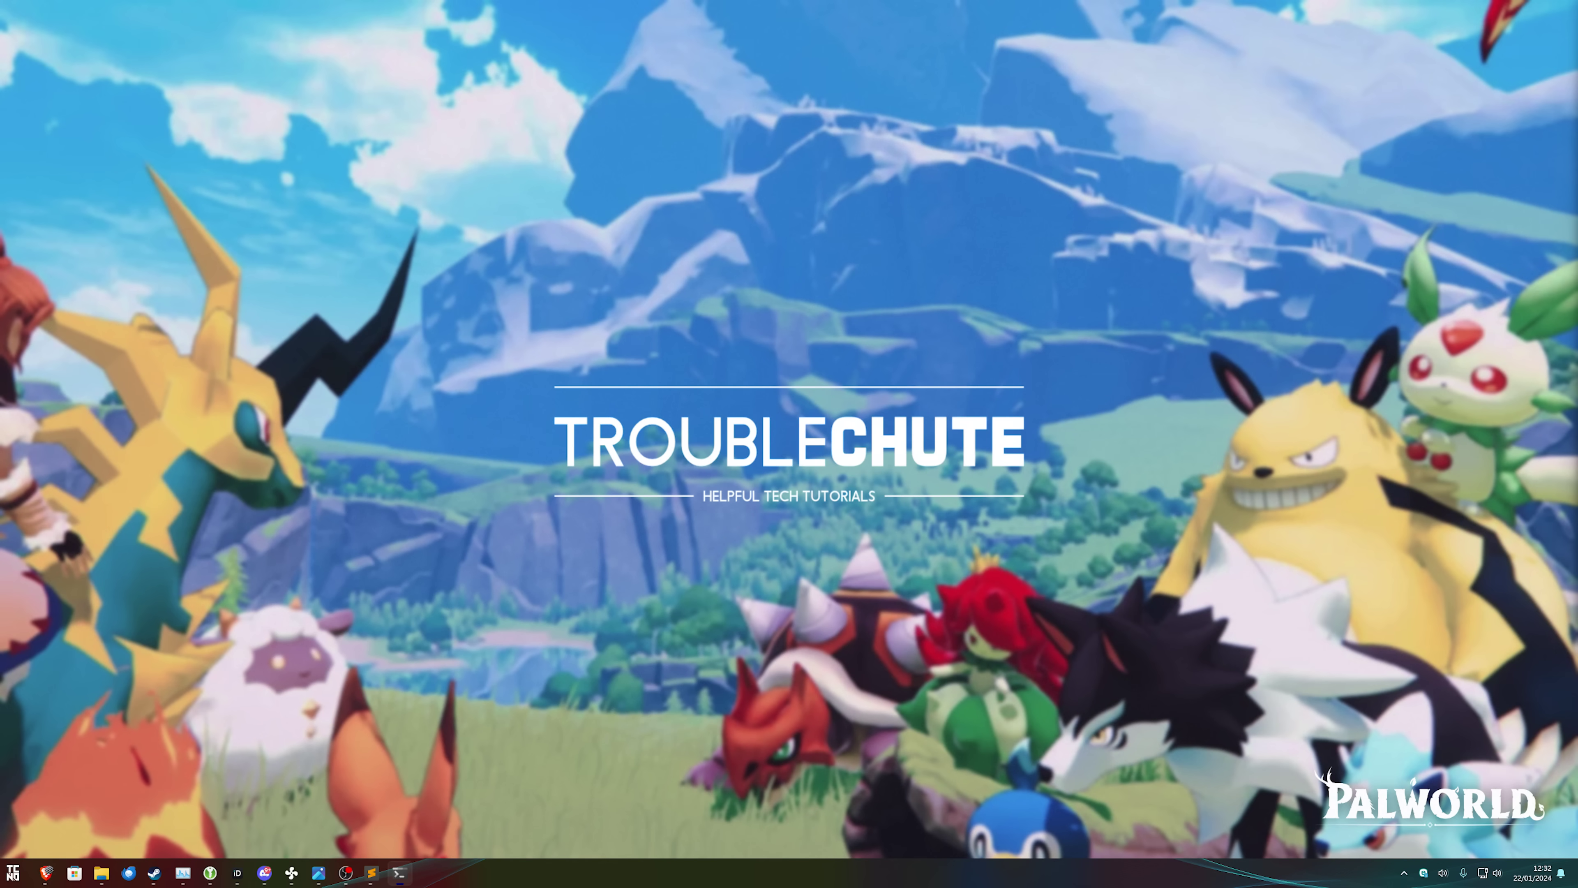